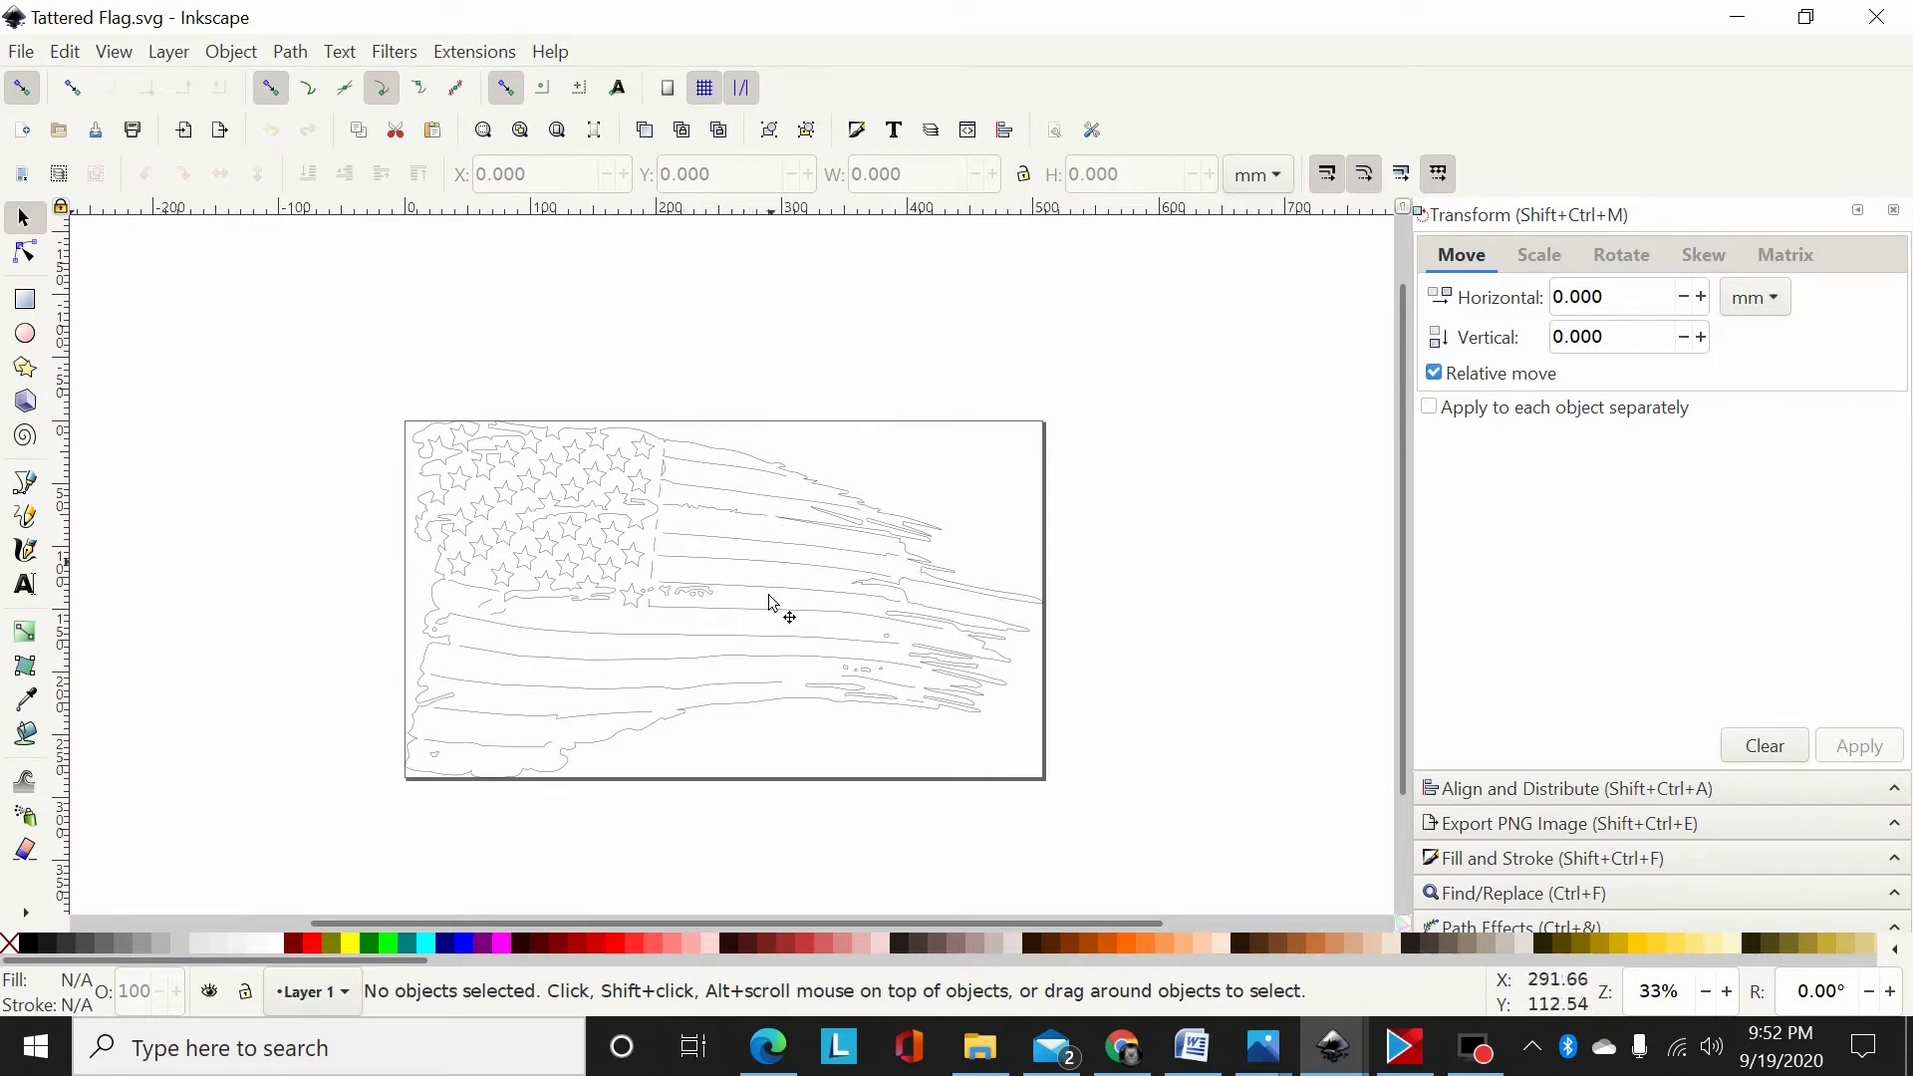
- Zoom out until the whole tattered flag and the empty space above it are visible
scroll(615, 771, up, 2)
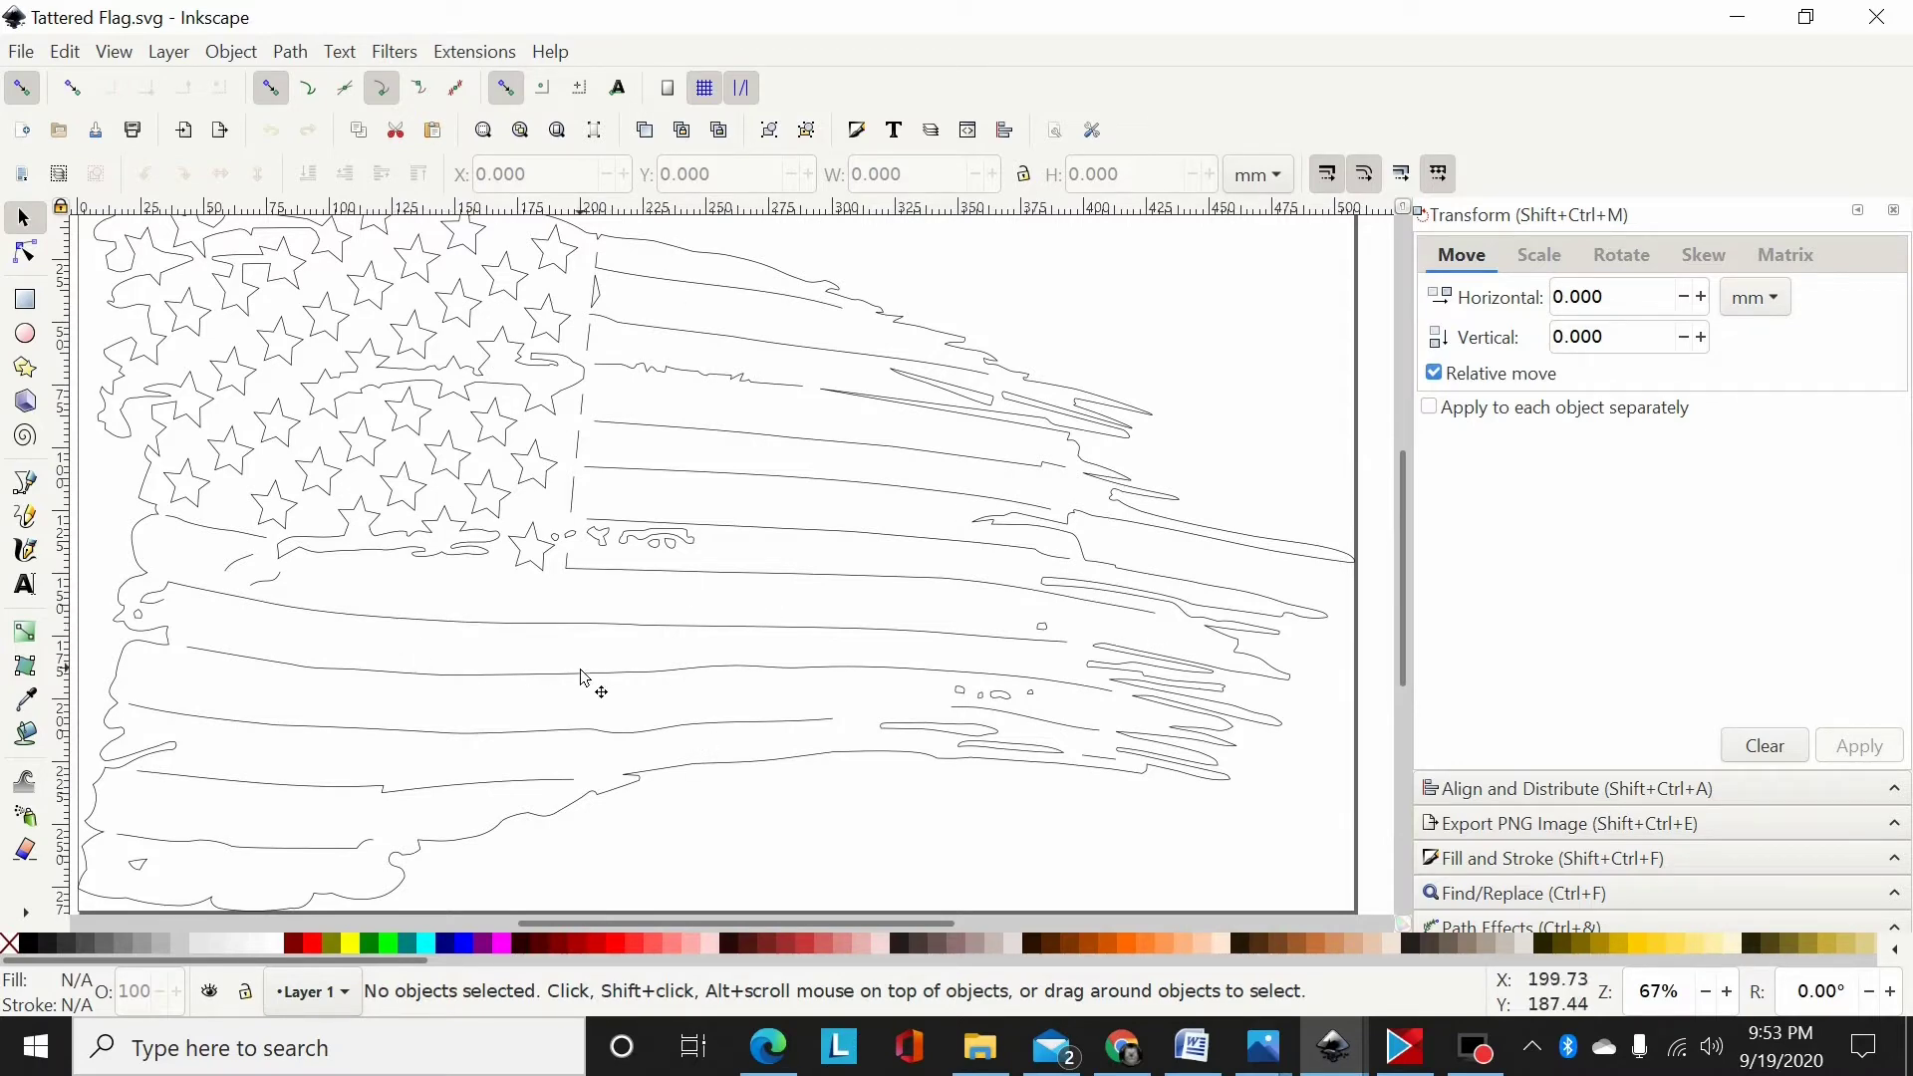
scroll(582, 672, up, 2)
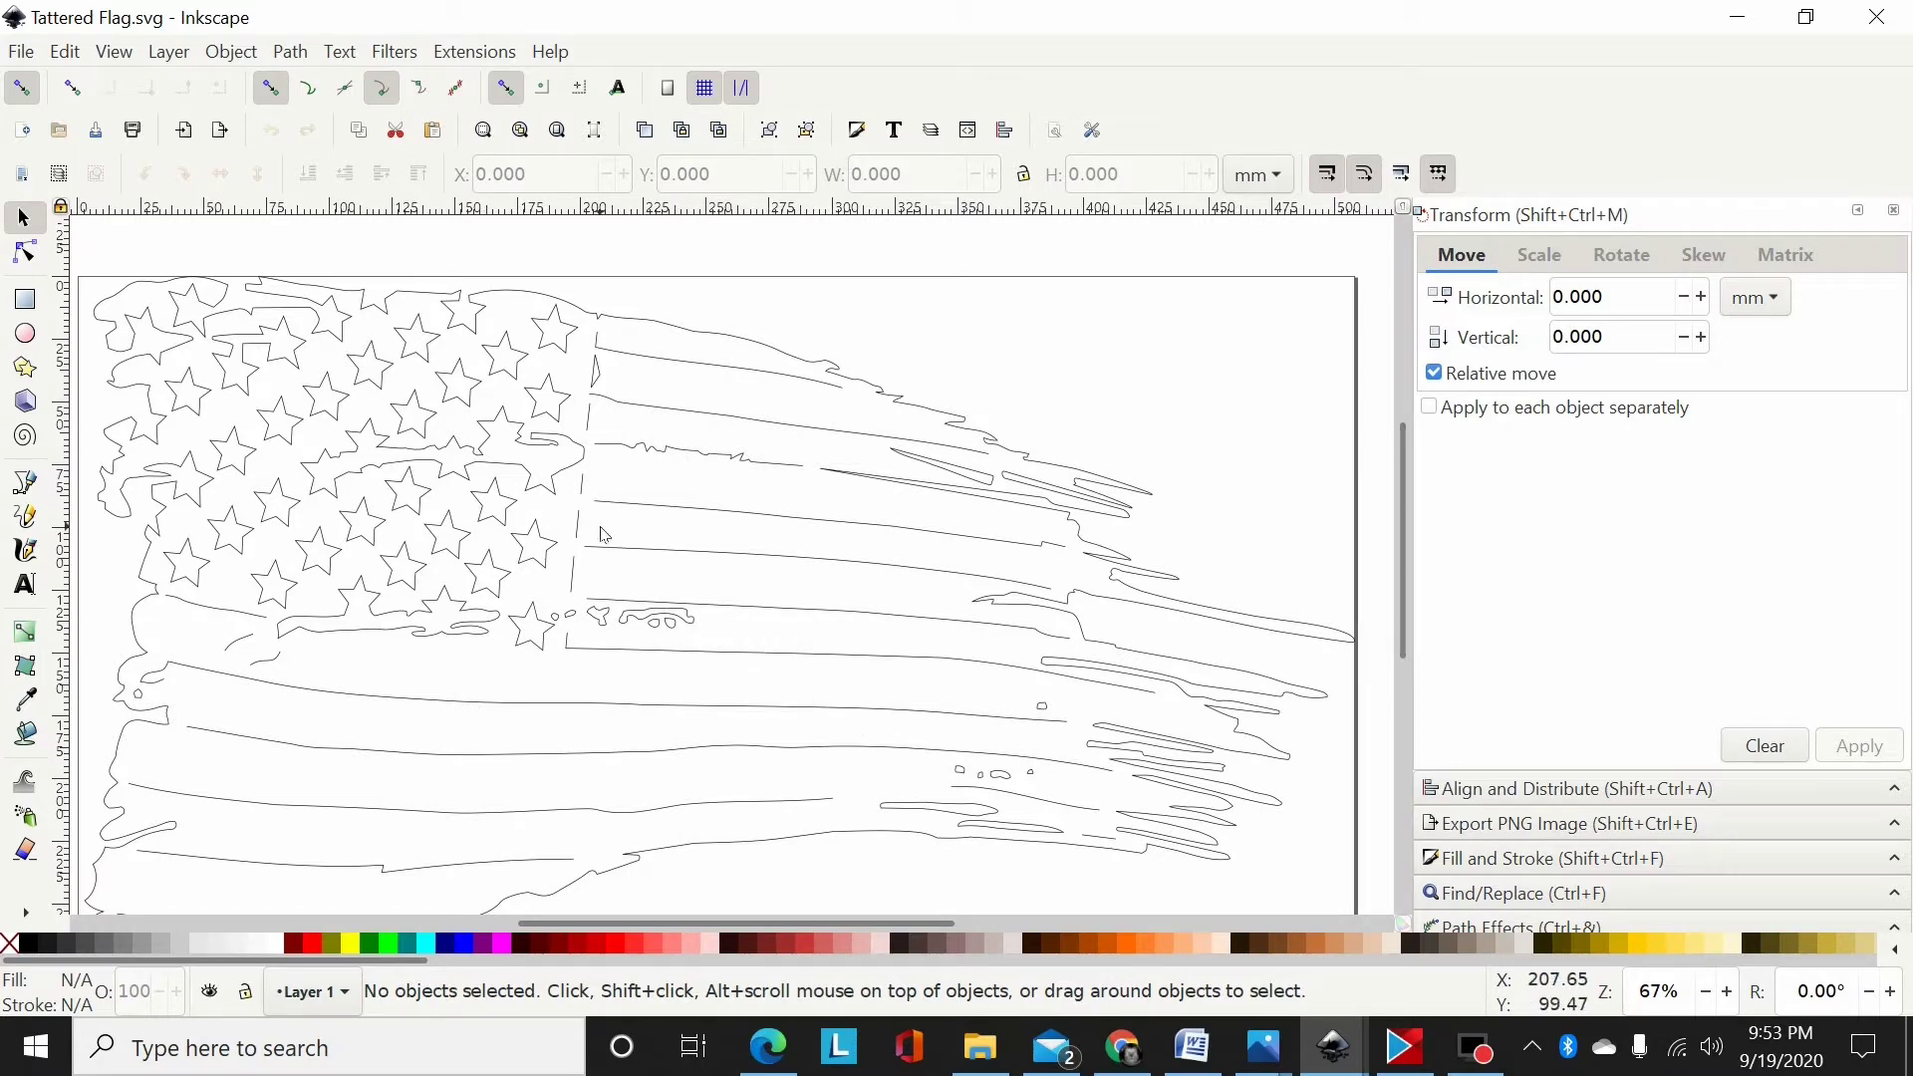
key(minus)
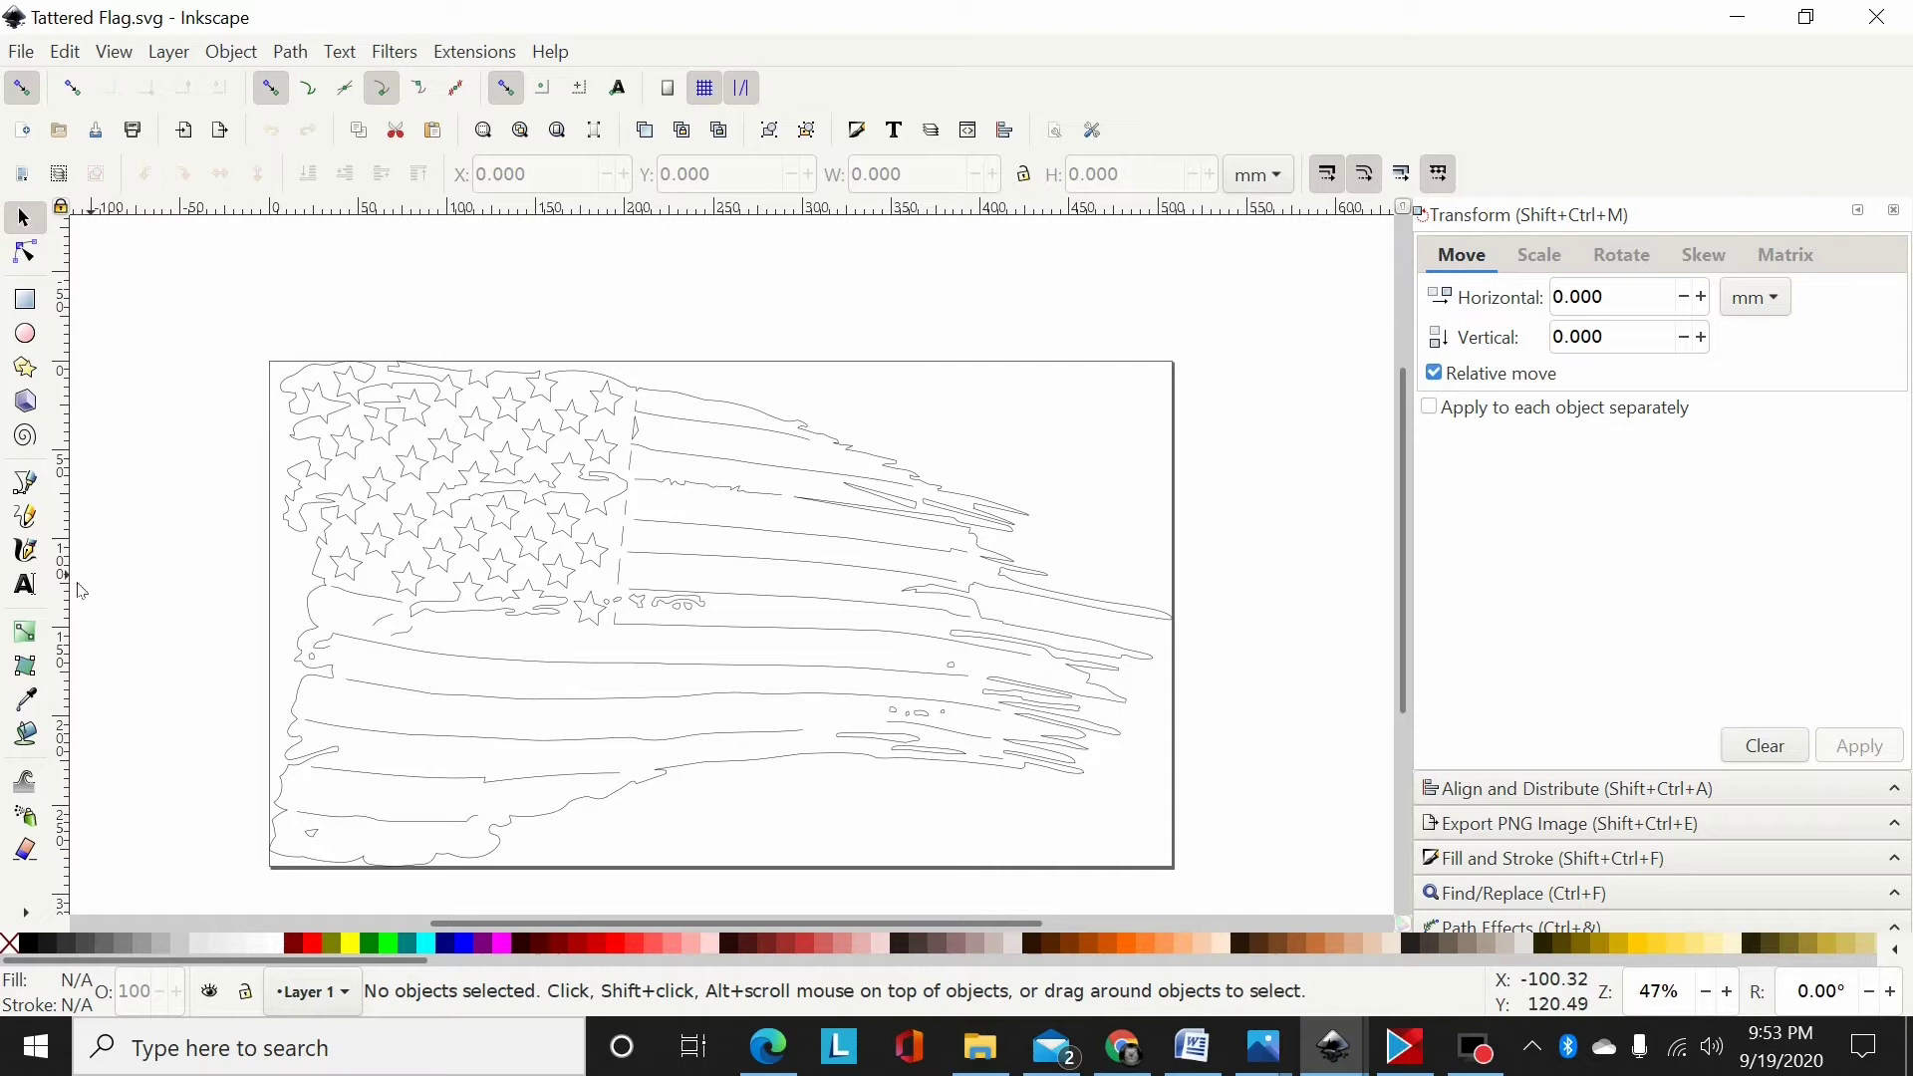
- Type 'AUSTIN LOVES OREOS' above the flag in 153 pt Eversthedin
click(26, 586)
click(509, 319)
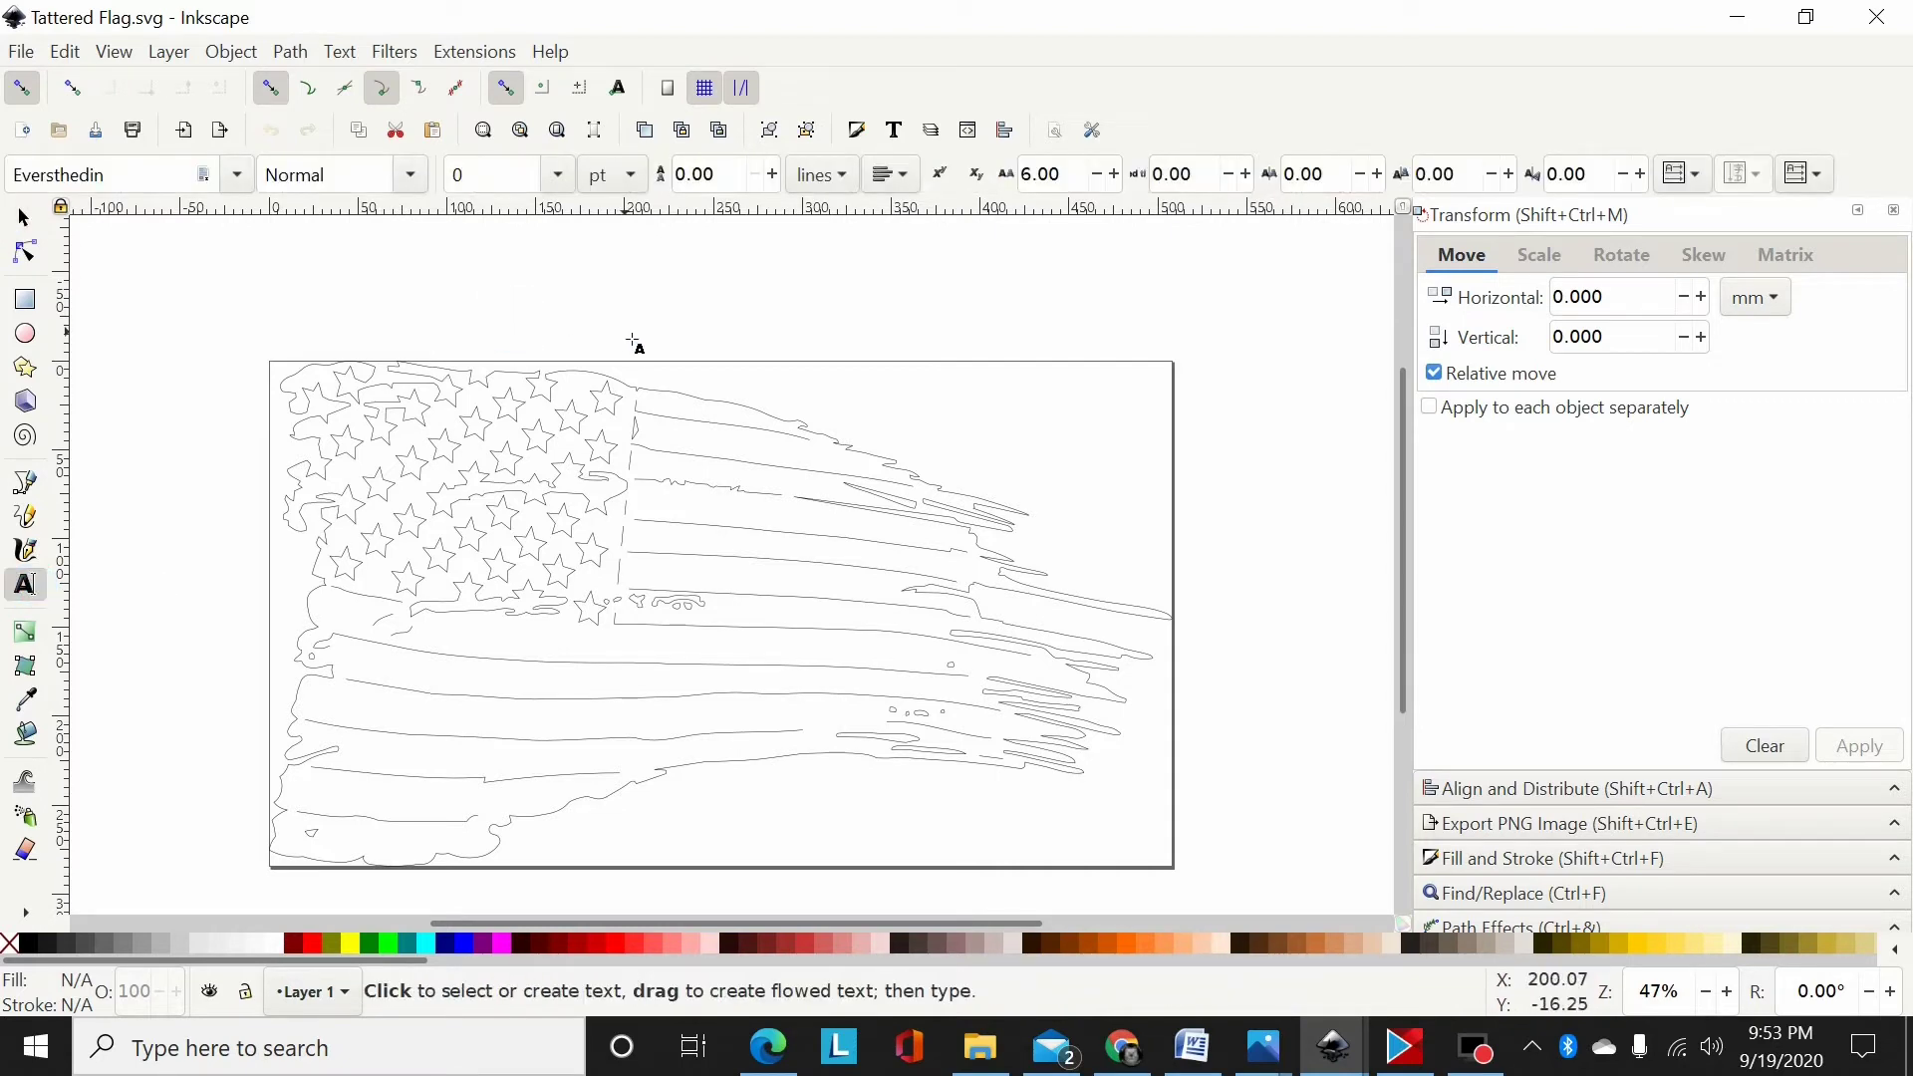
text(AU)
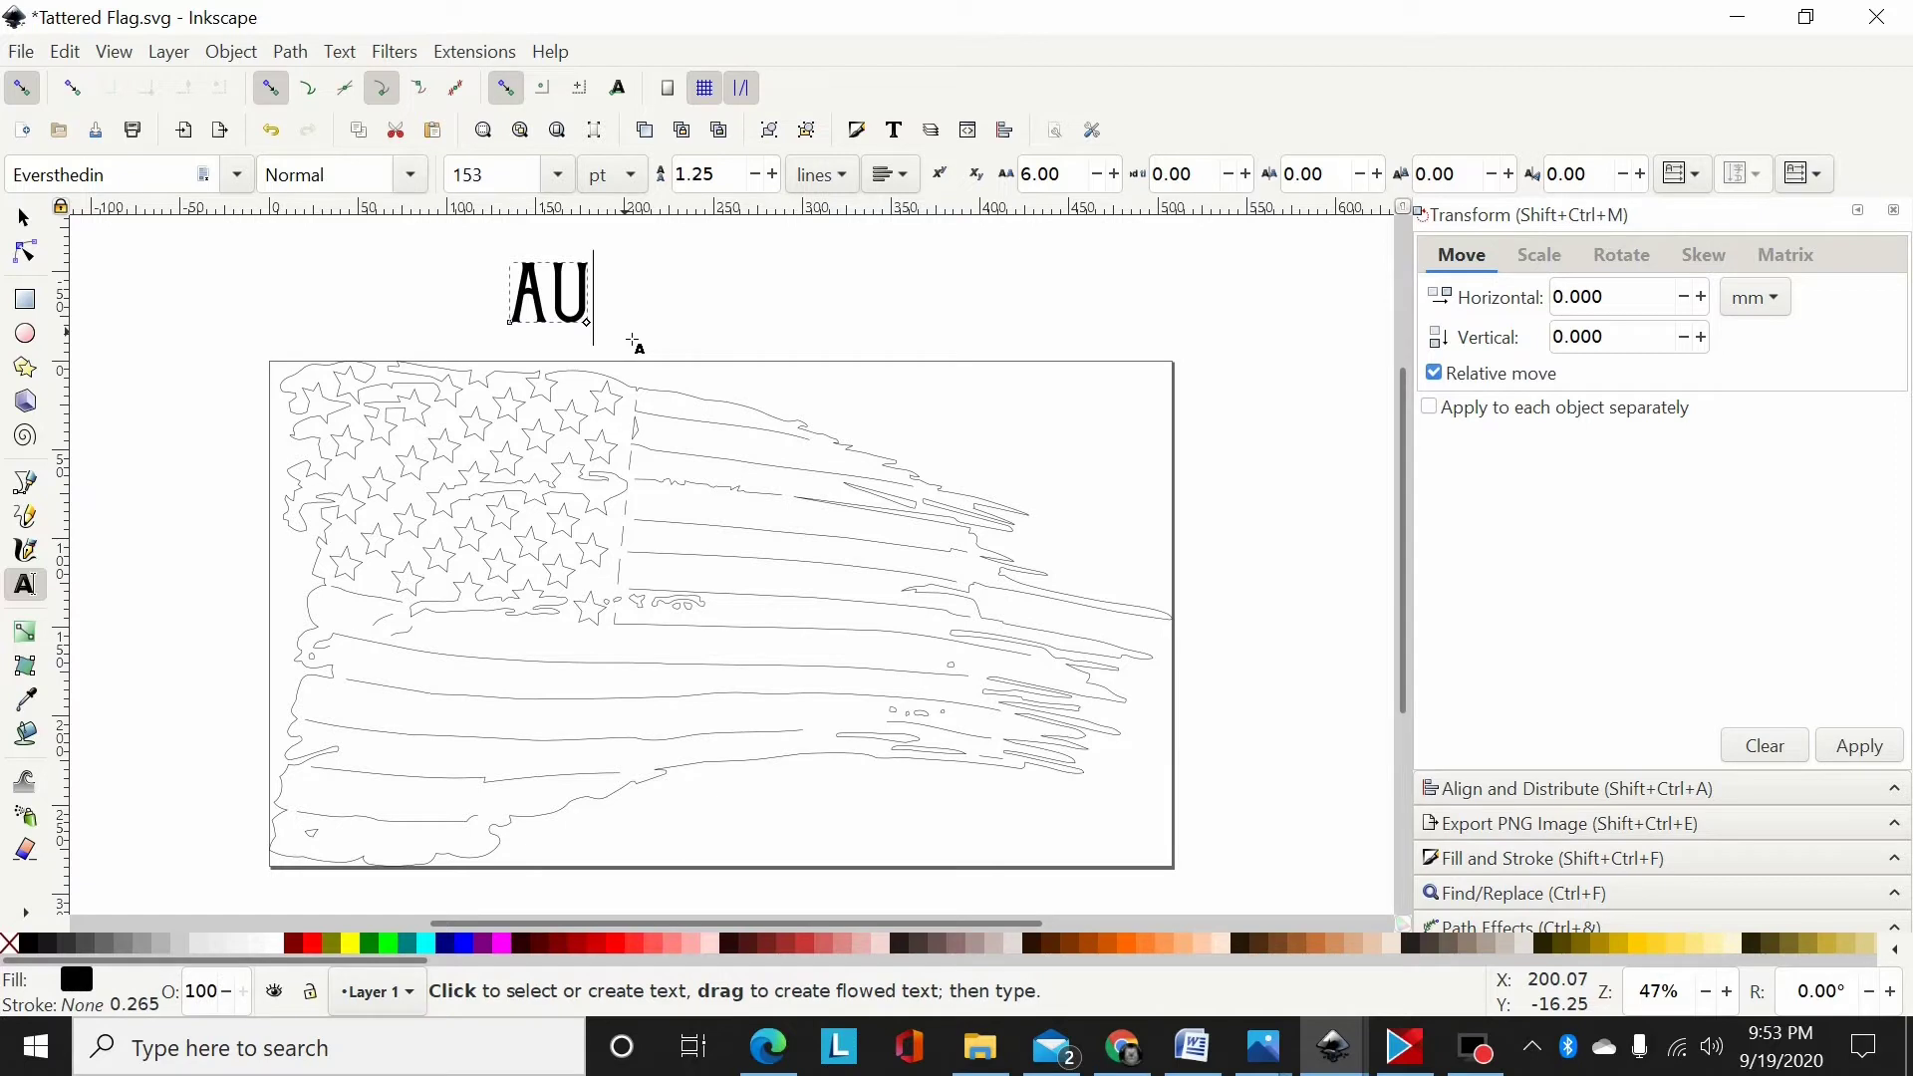
text(STIN )
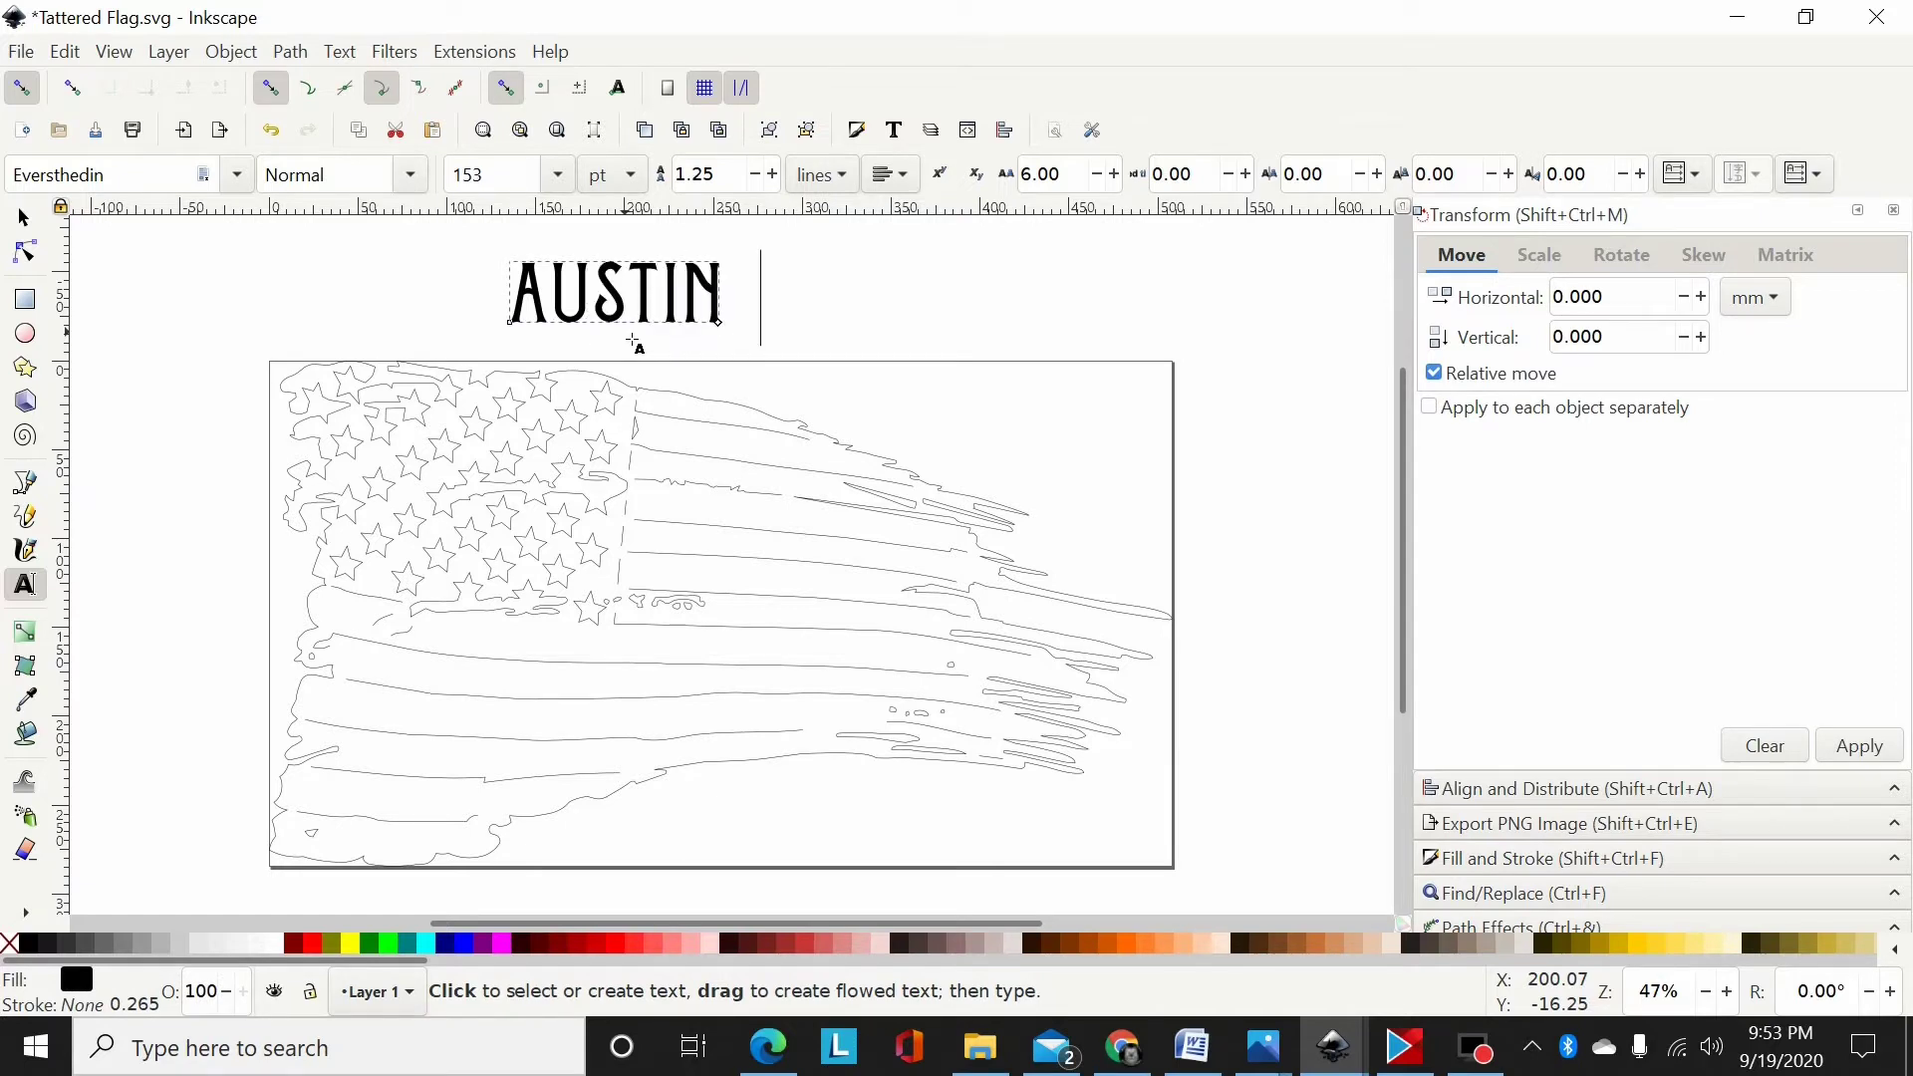
text(LOV)
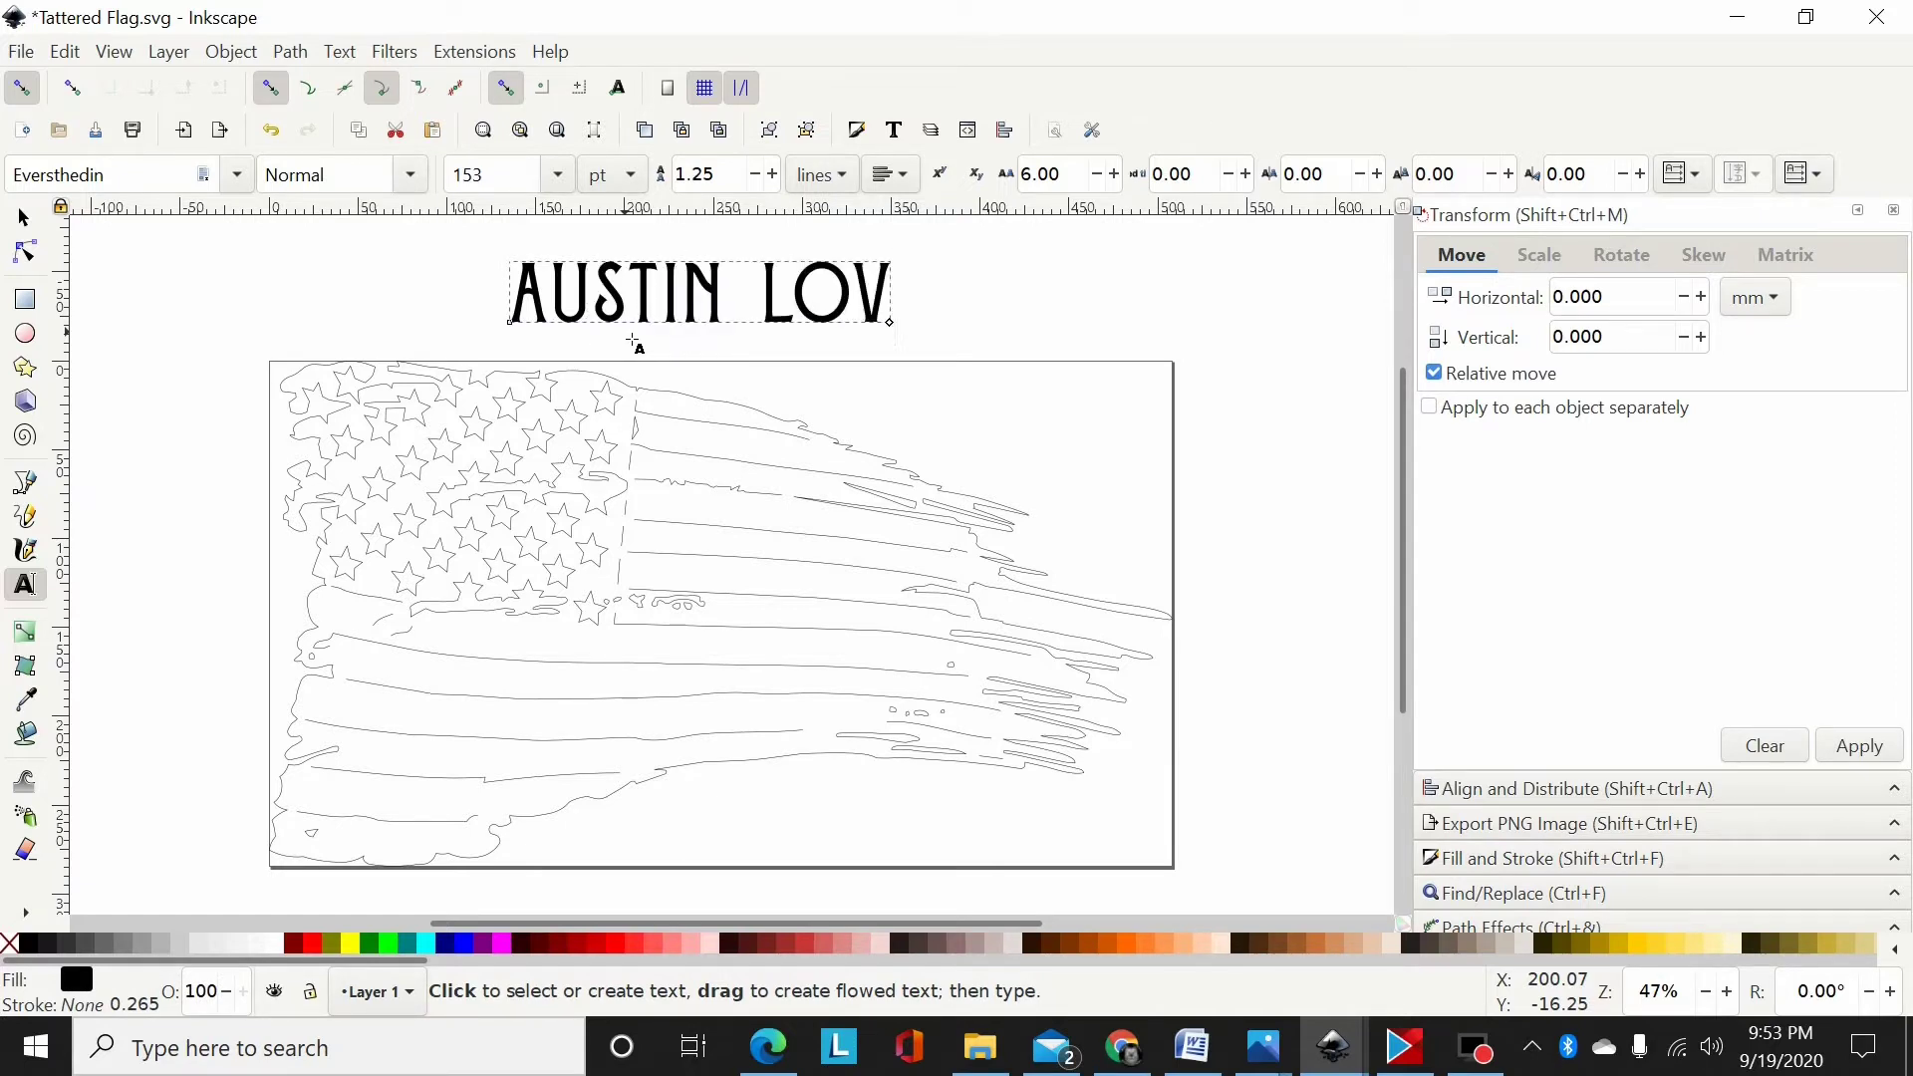
text(ES )
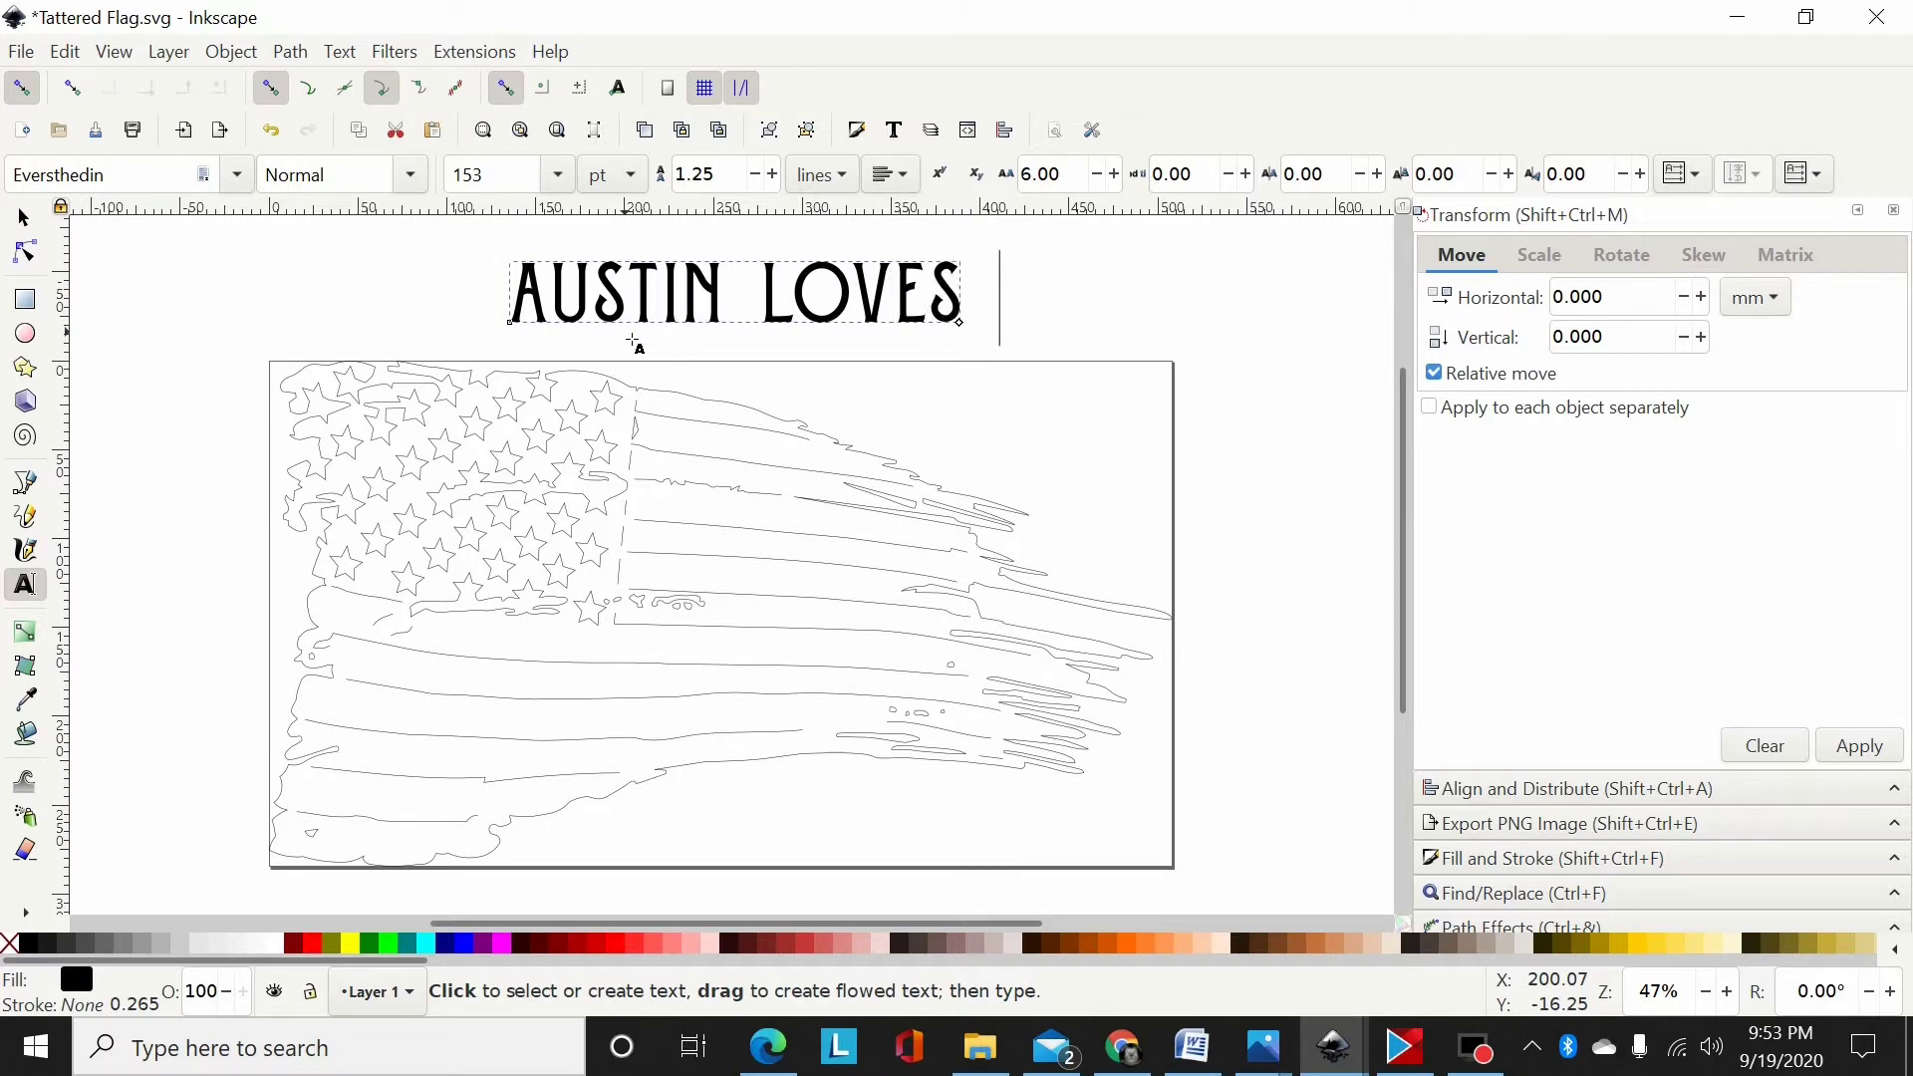
text(OREOS)
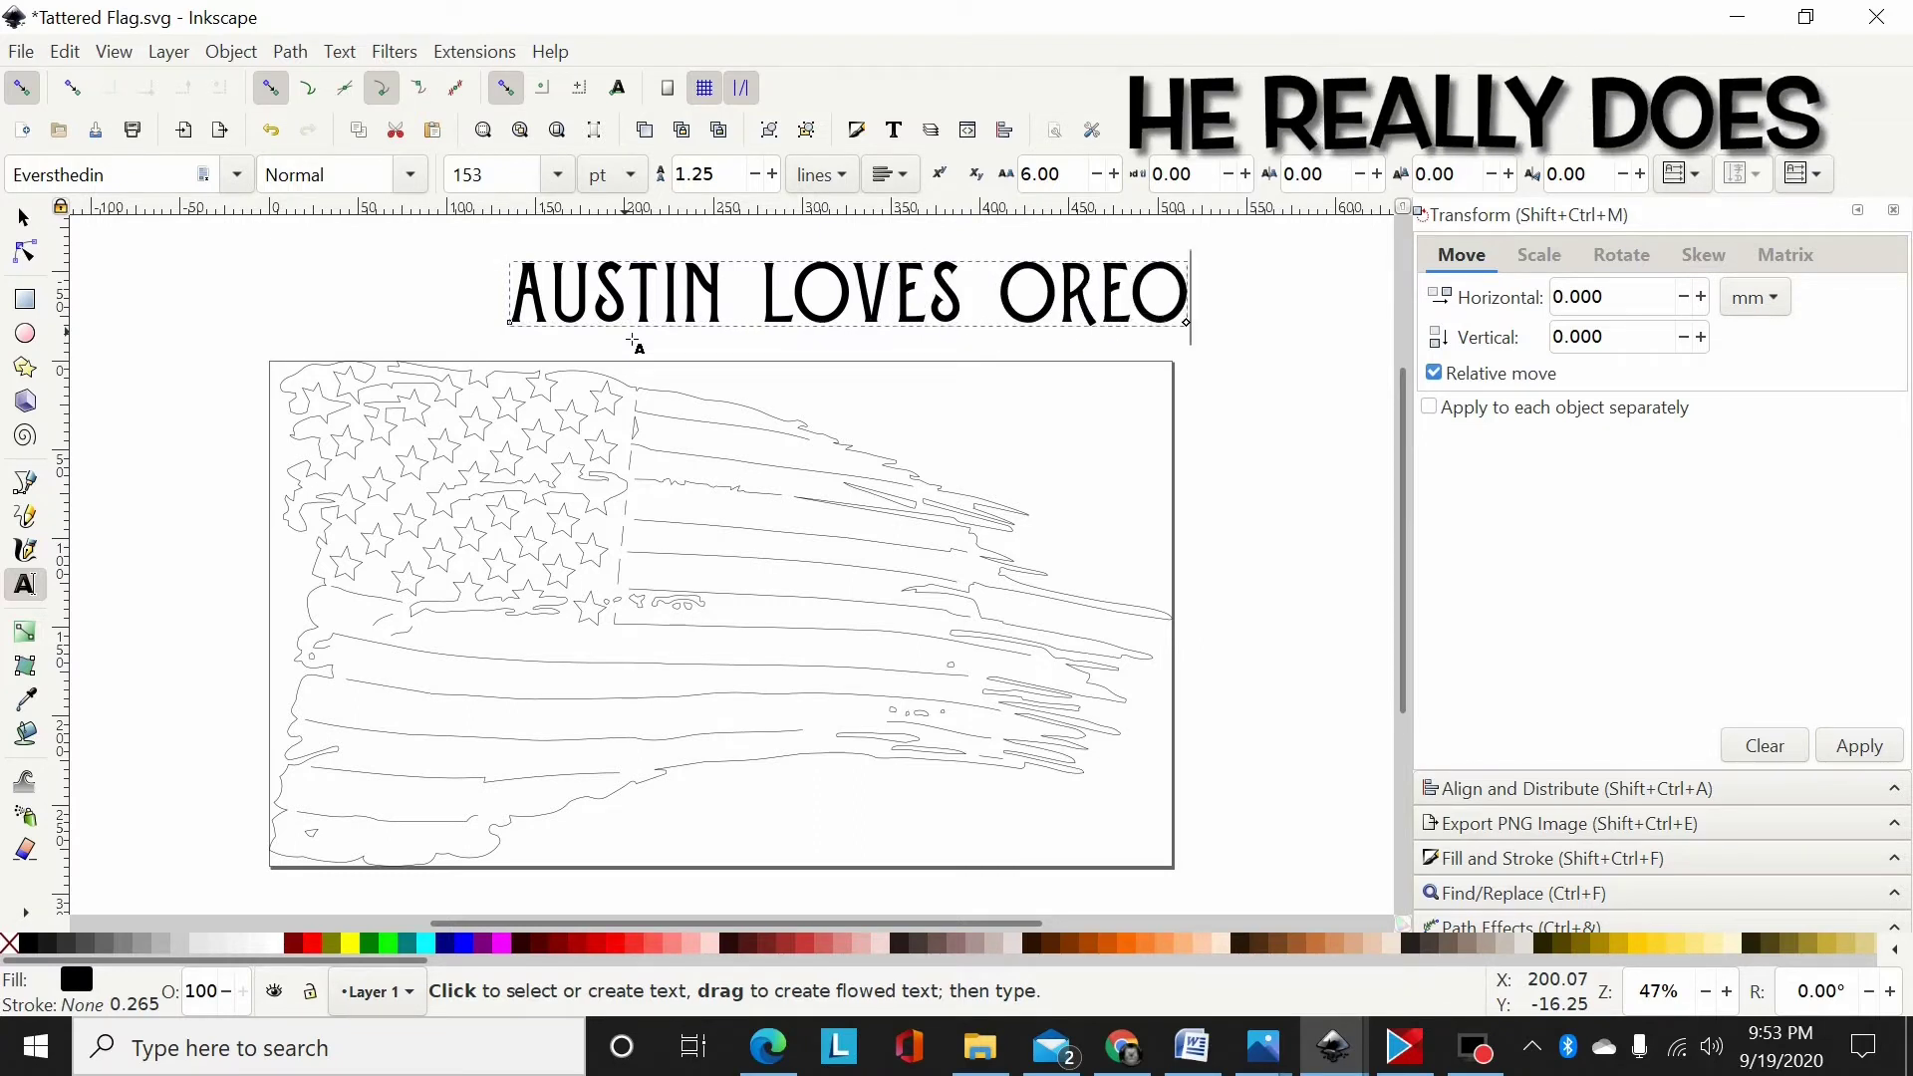
- Move the text down, rotate the flag about 4°, and shift it up-right under the text
click(23, 217)
drag(718, 302, 551, 354)
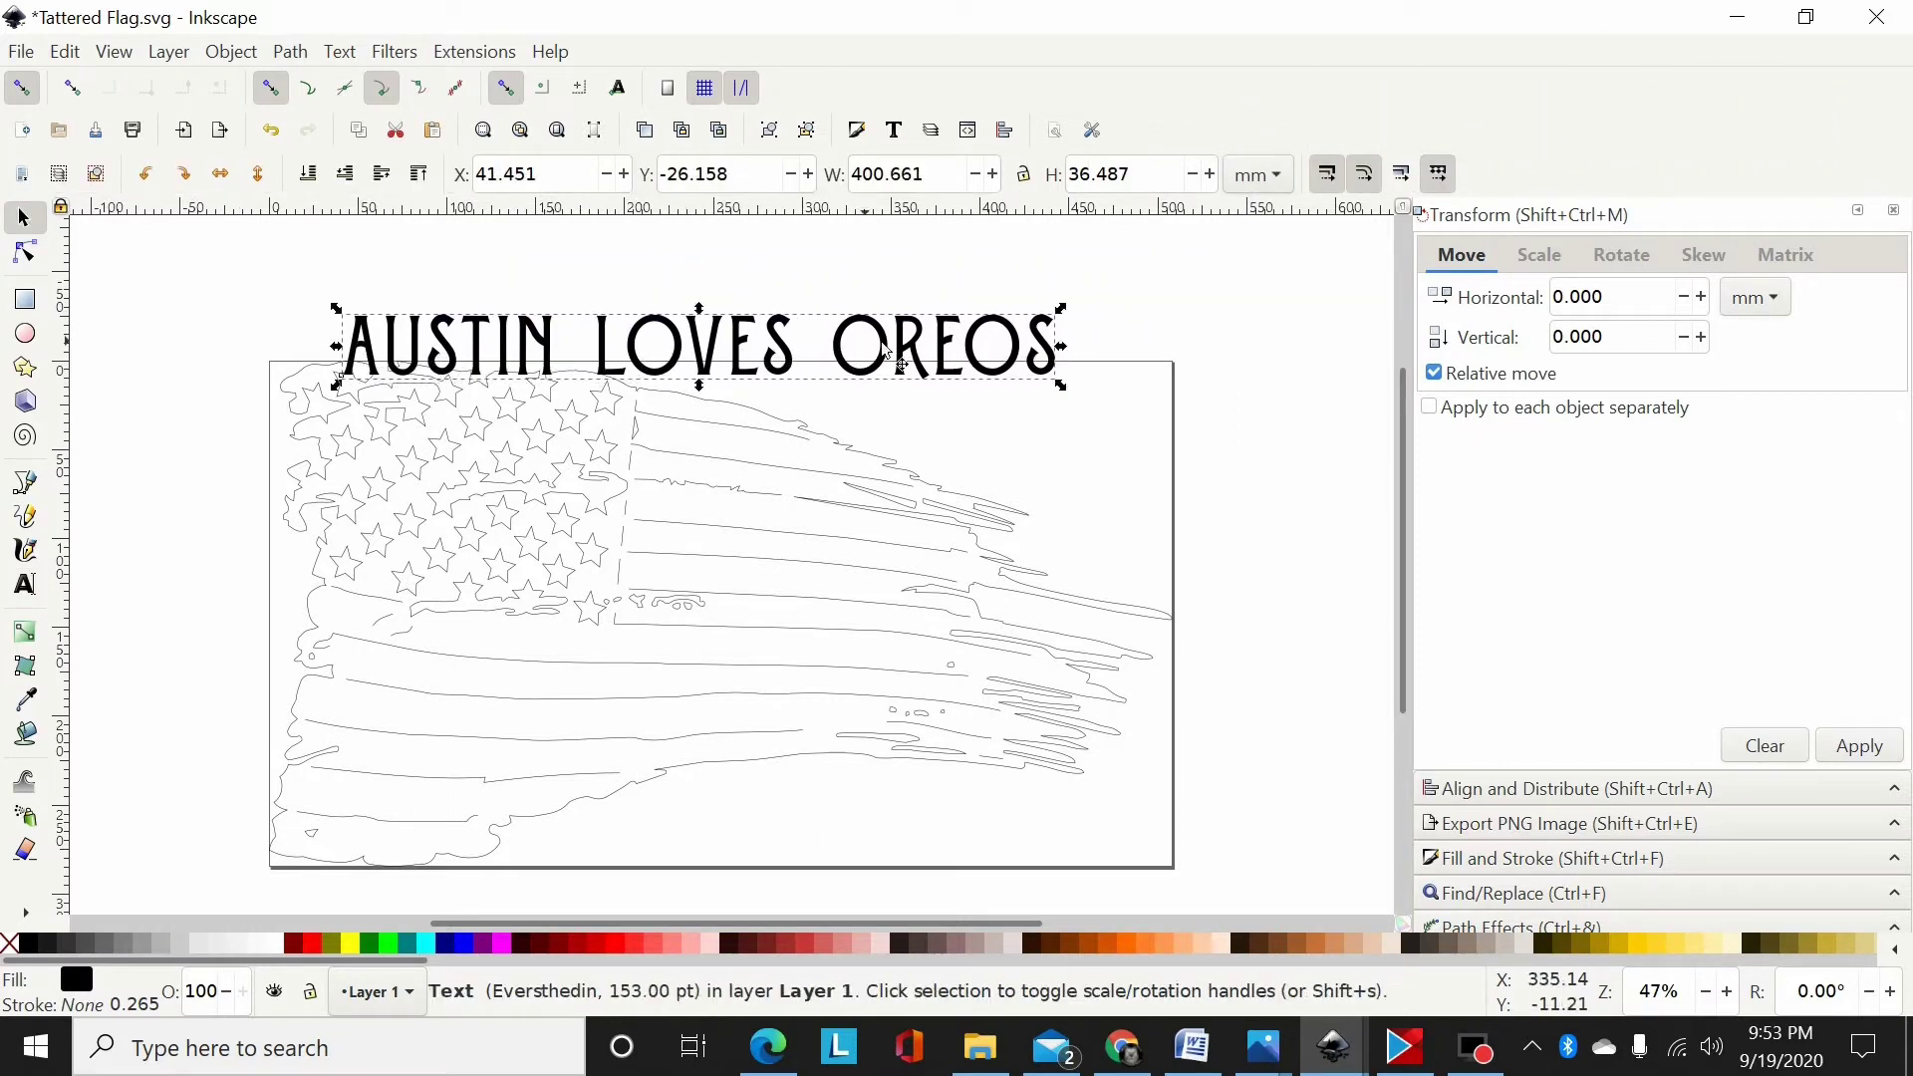
click(963, 546)
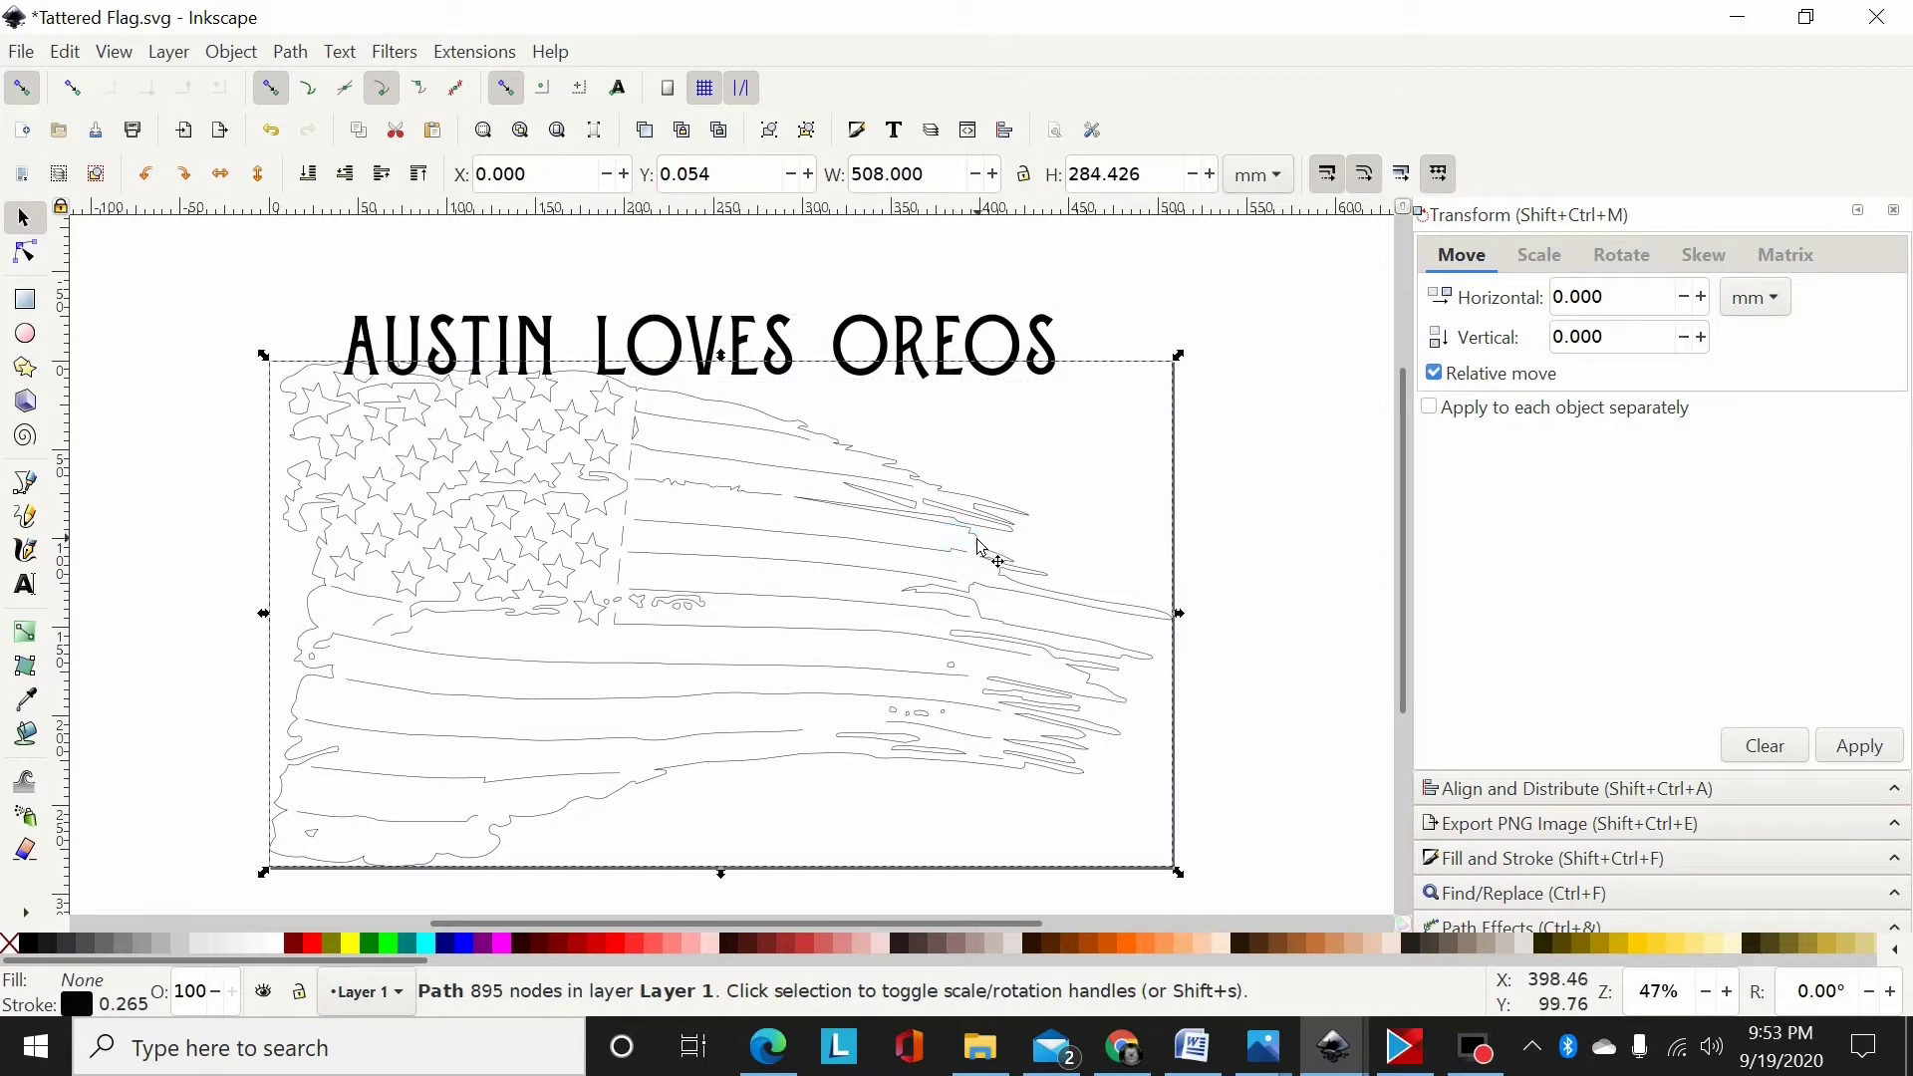
click(989, 533)
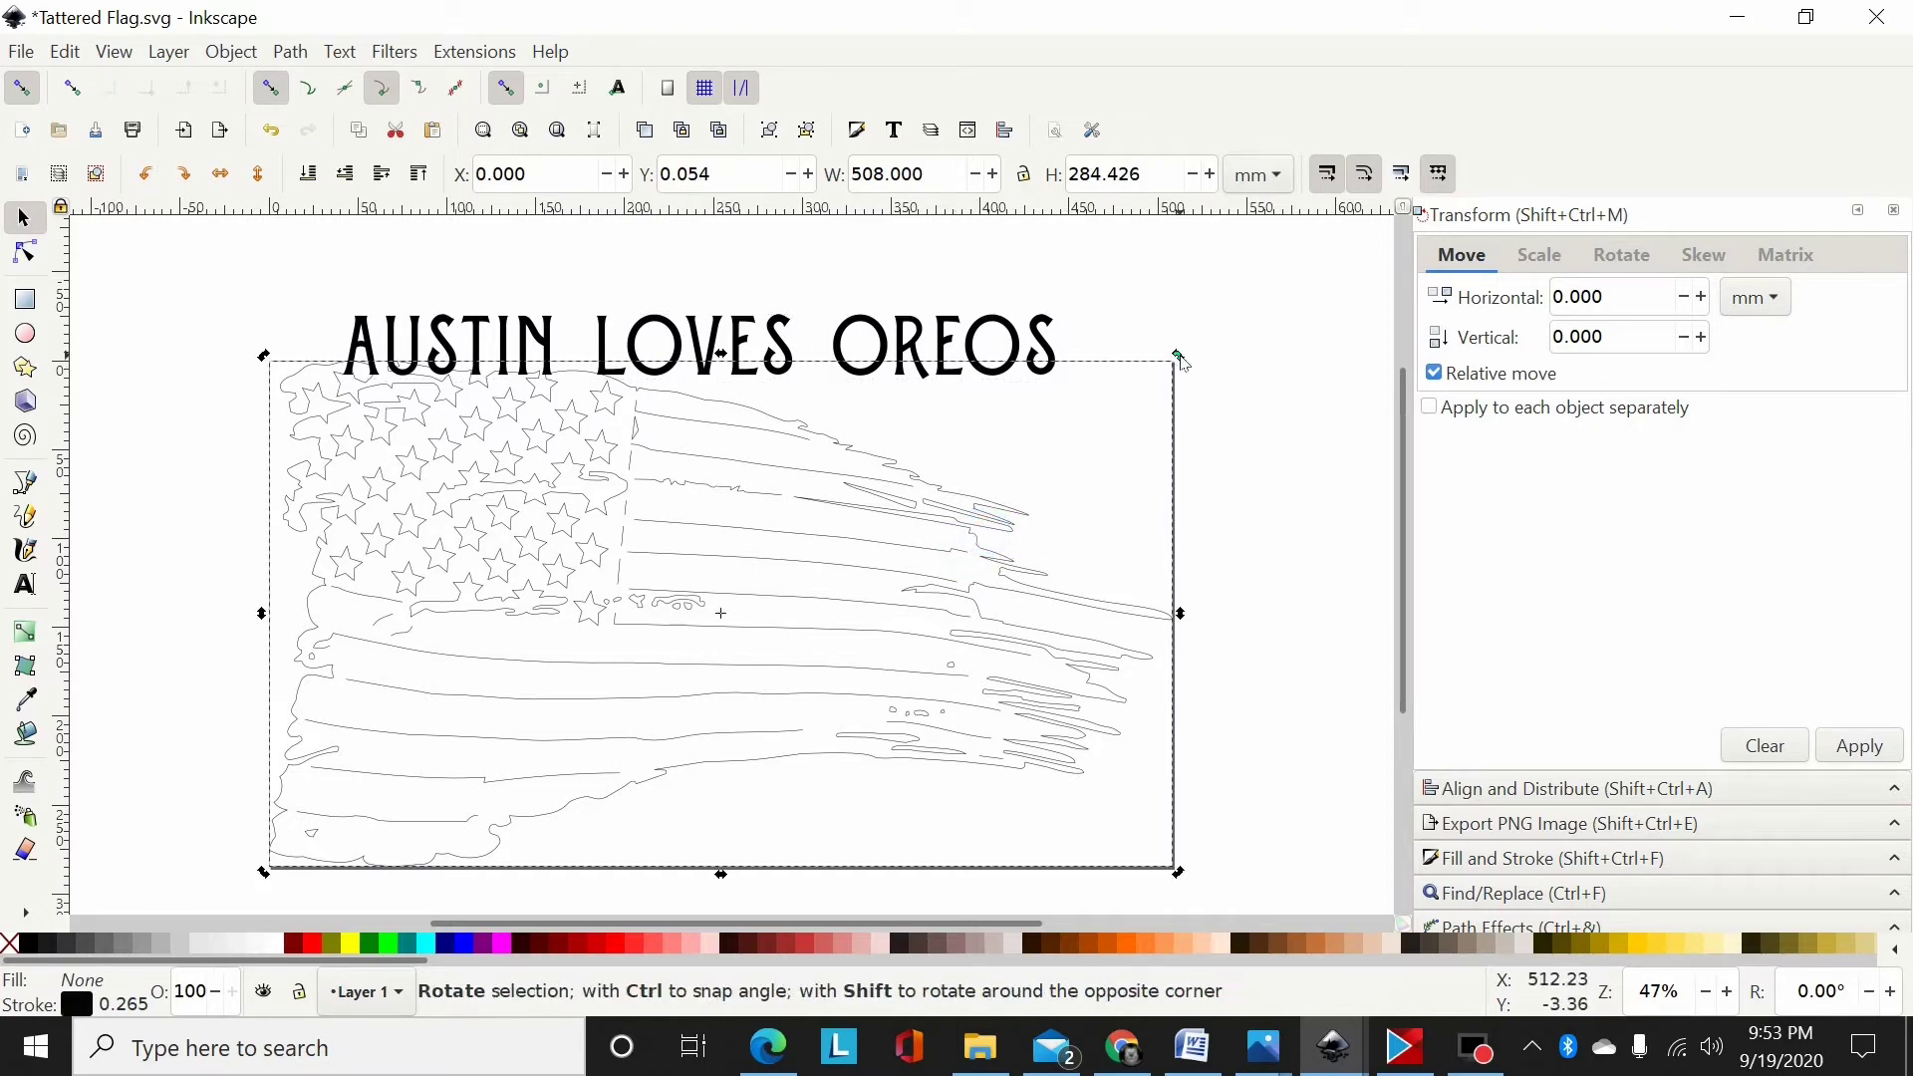
drag(1179, 356, 1119, 282)
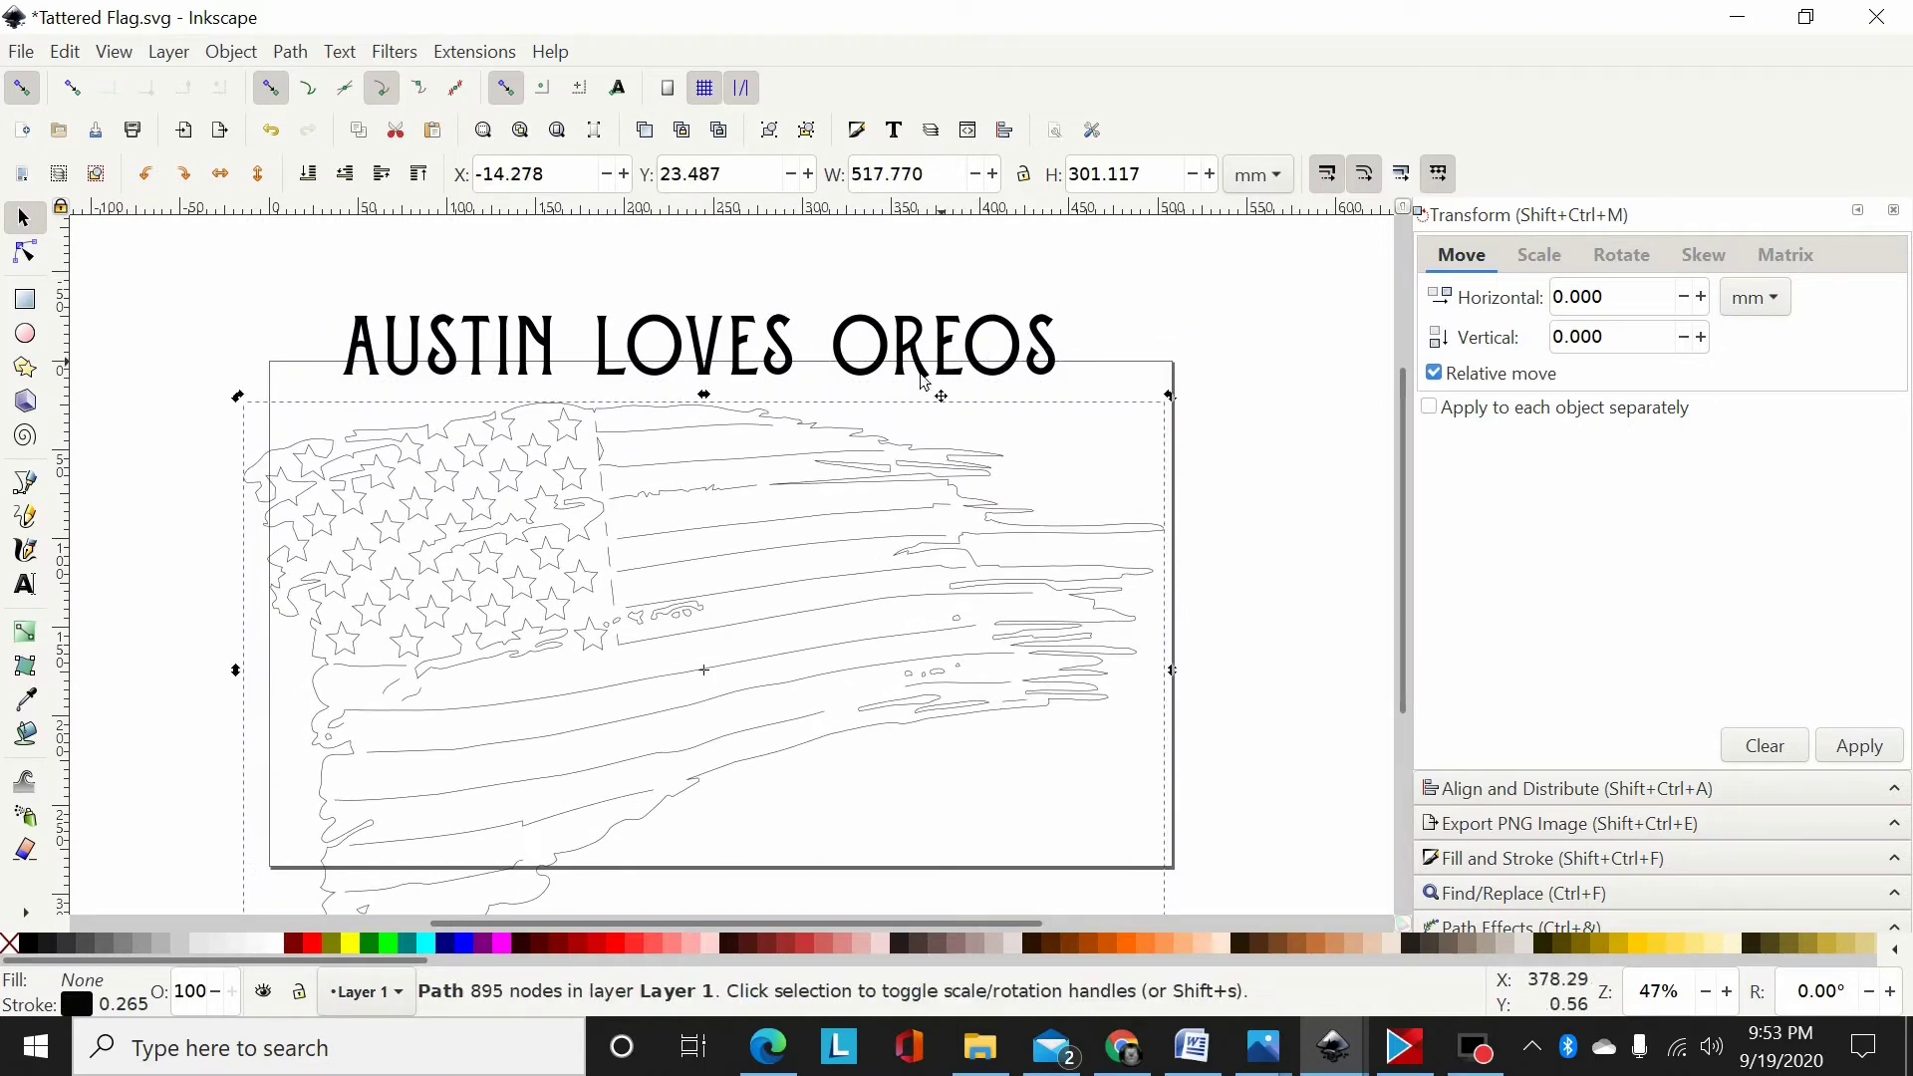
drag(780, 425, 856, 340)
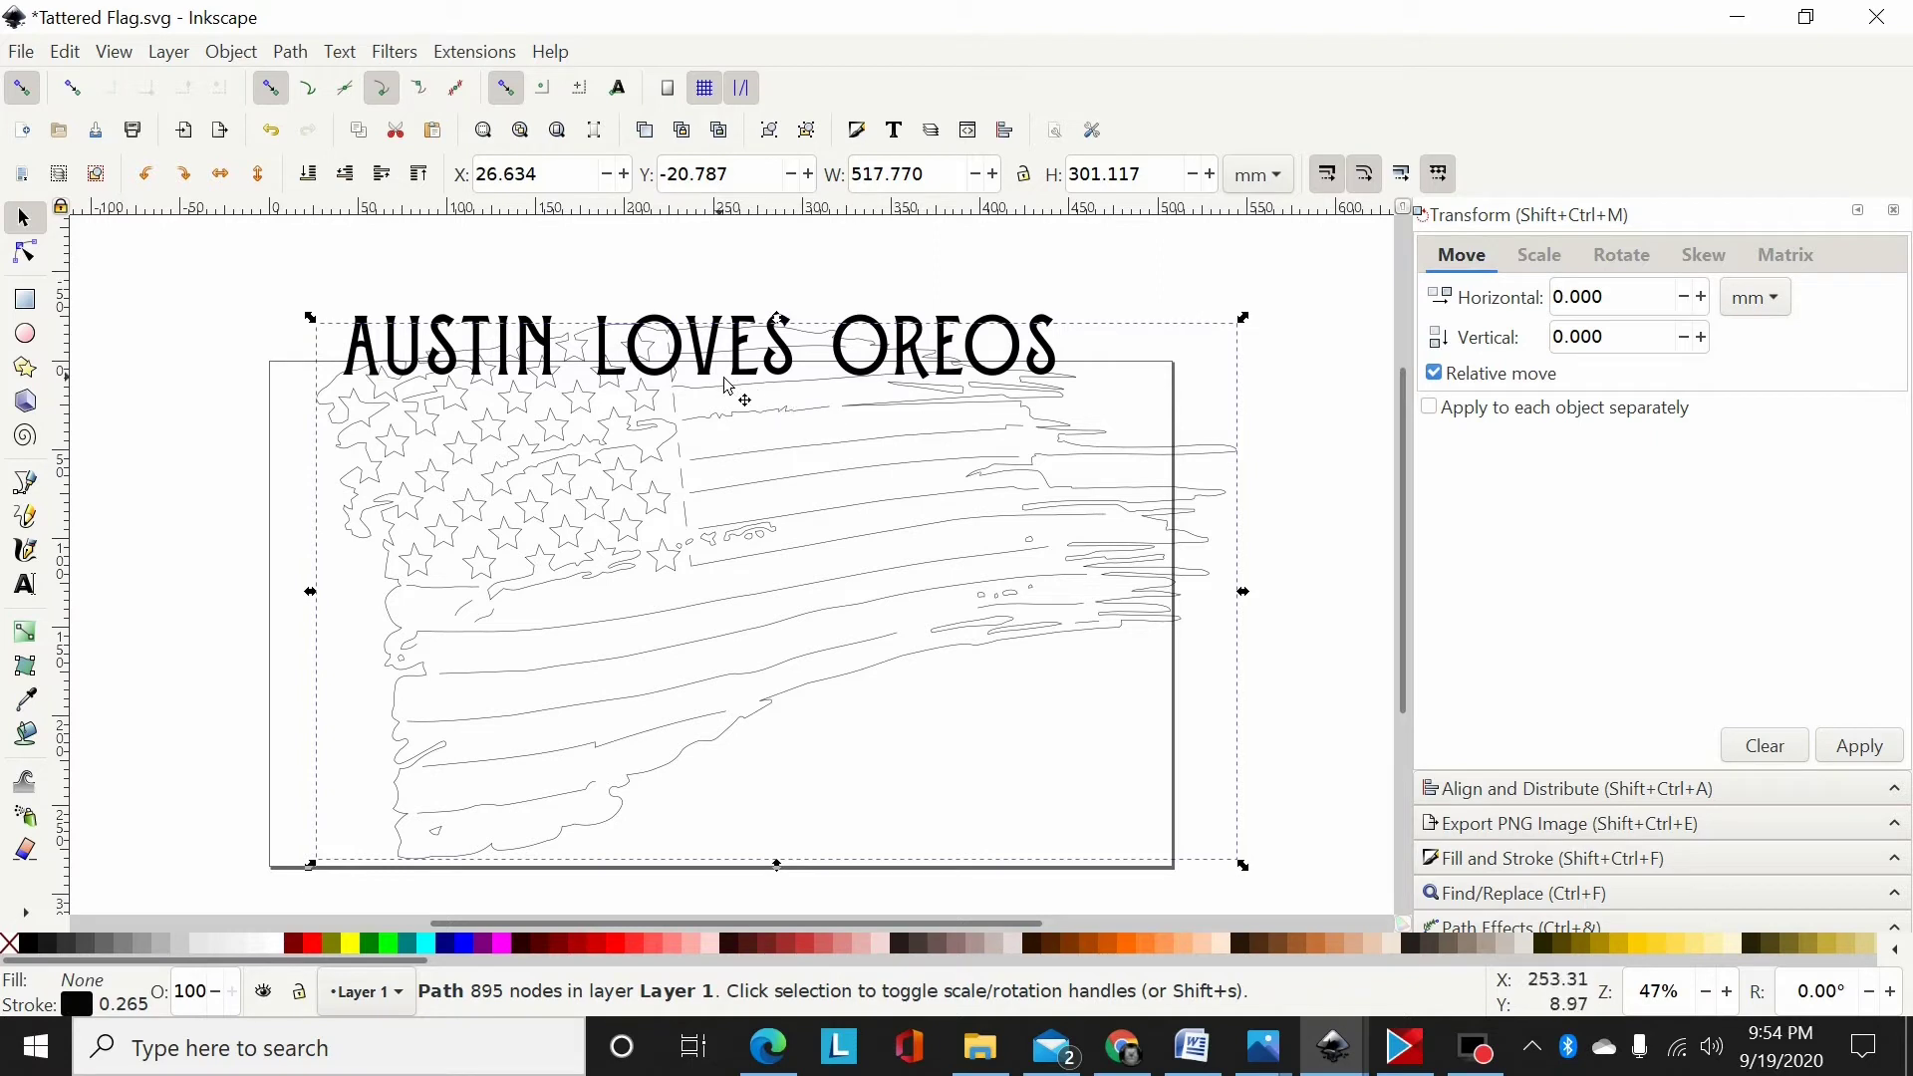
click(791, 366)
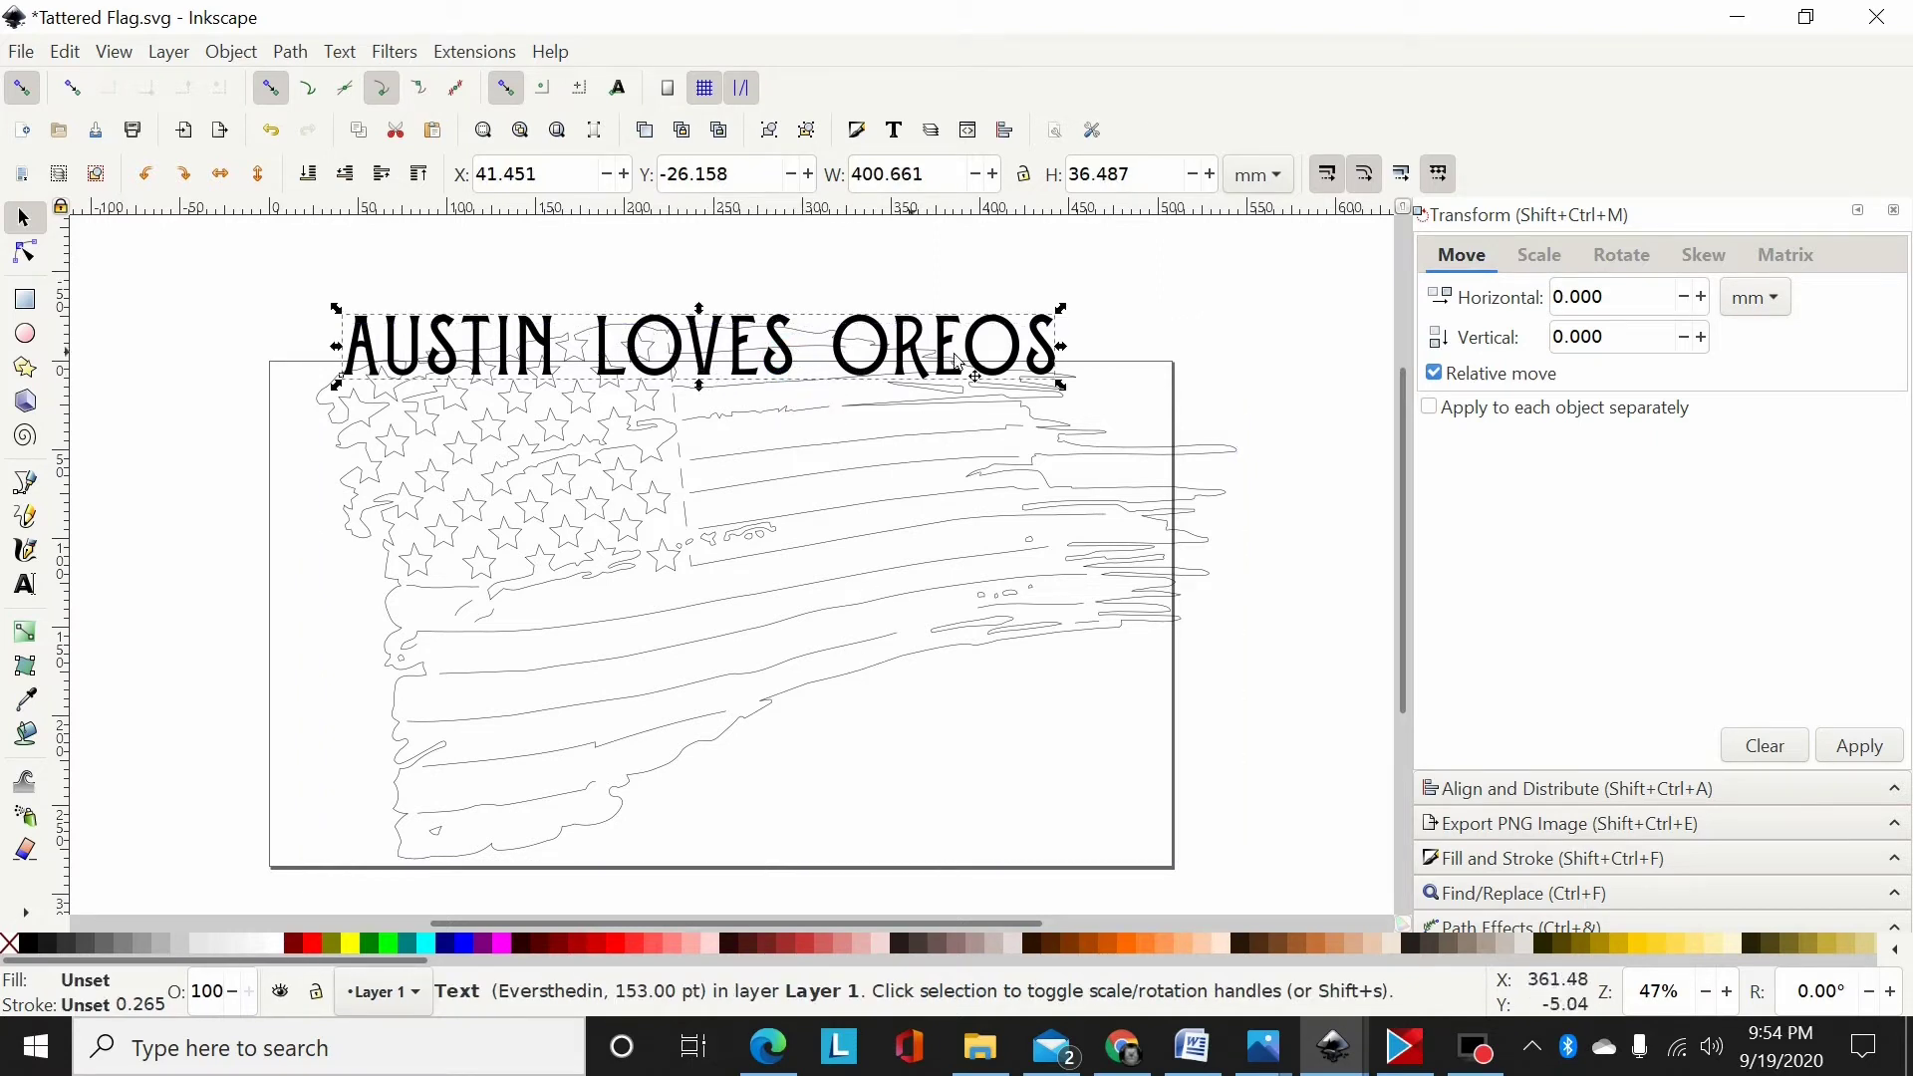
scroll(1427, 805, down, 1)
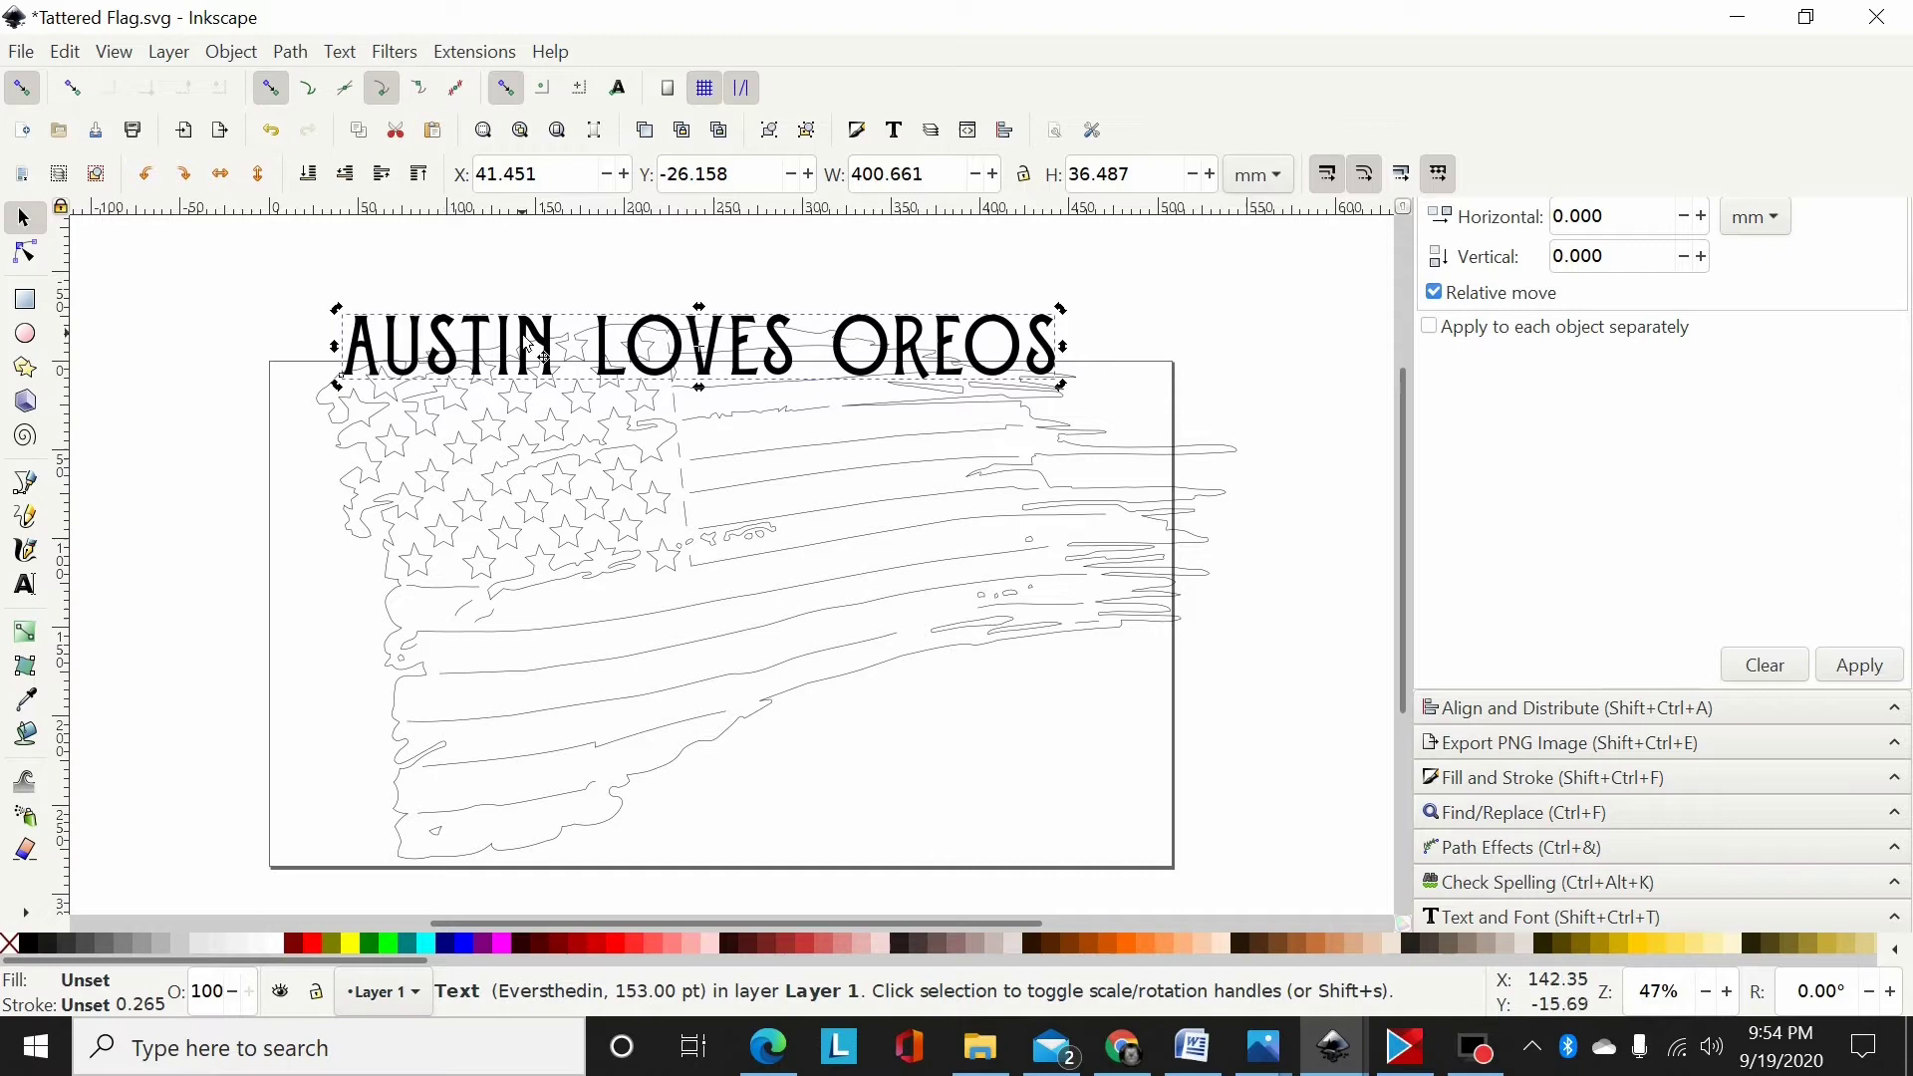
- Convert the text to paths, ungroup the letters, and union them into one 571-node path
click(296, 62)
click(319, 76)
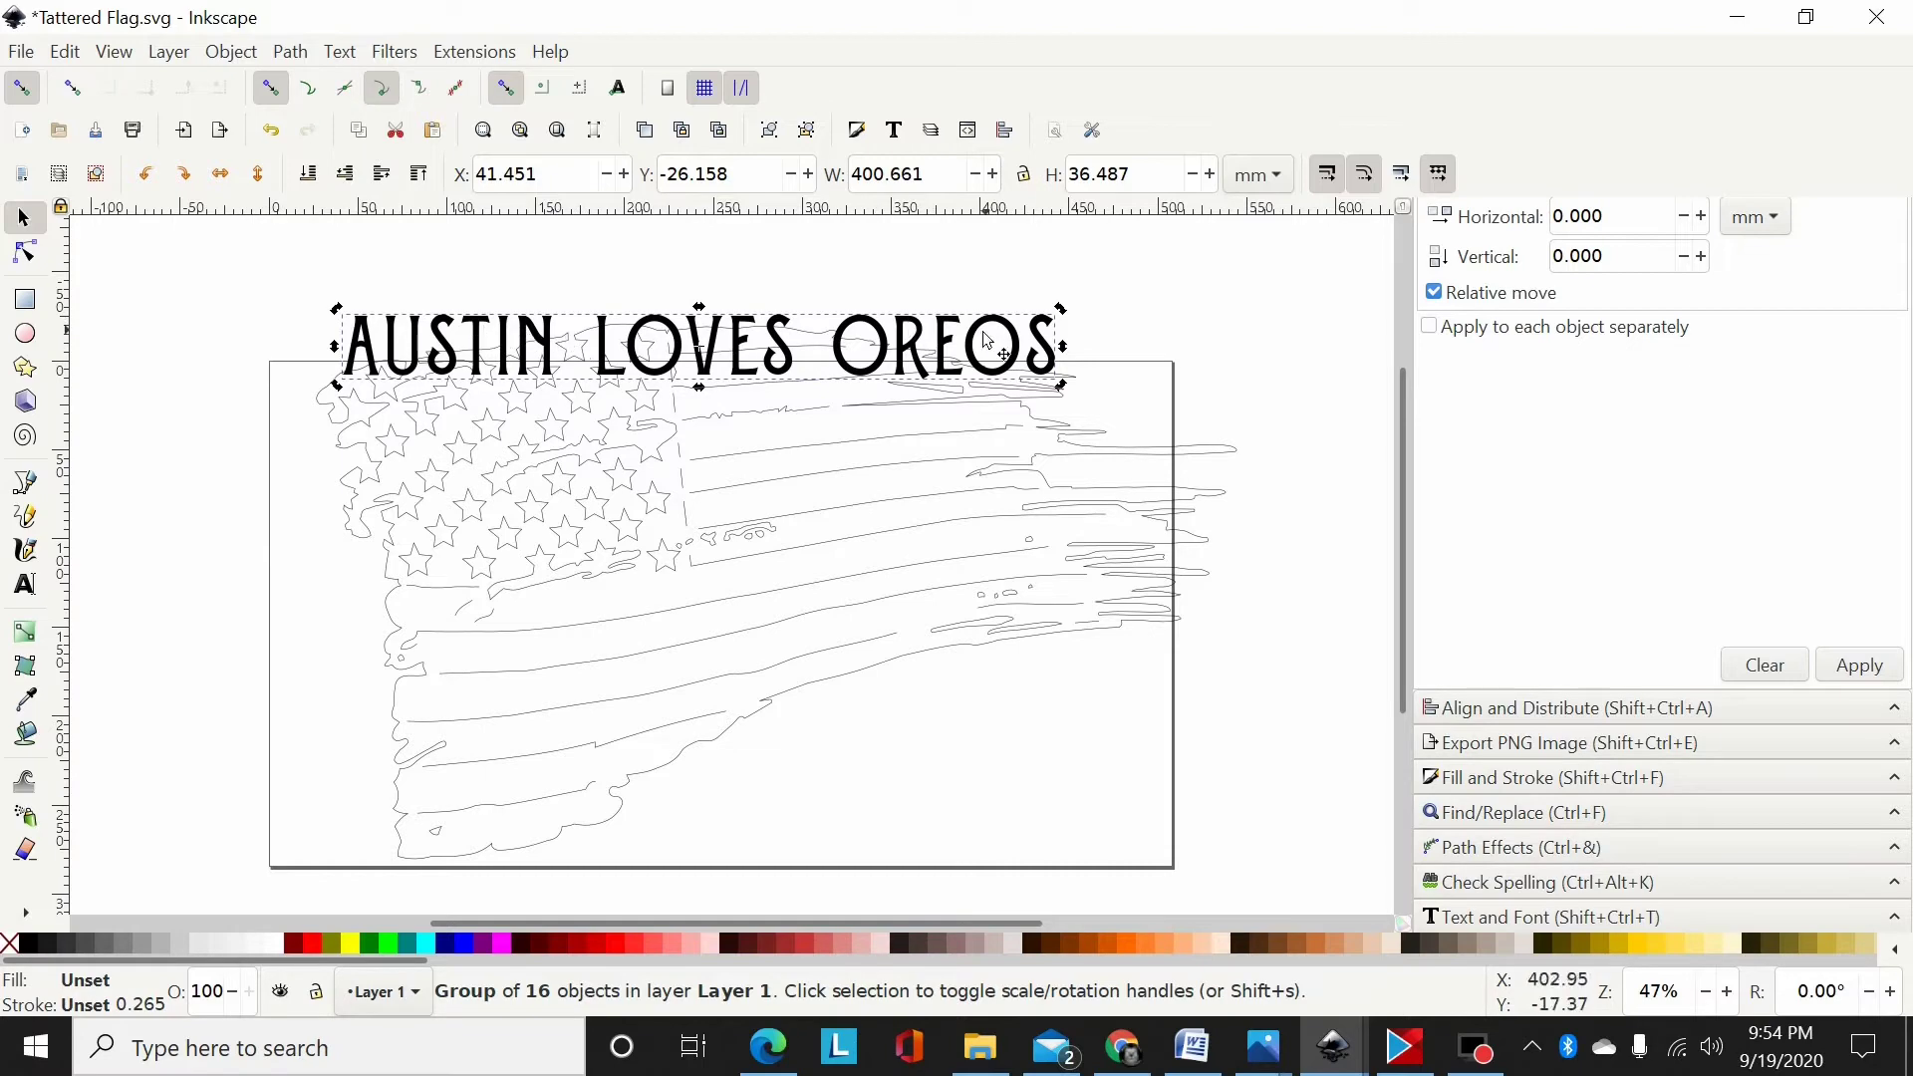
click(237, 56)
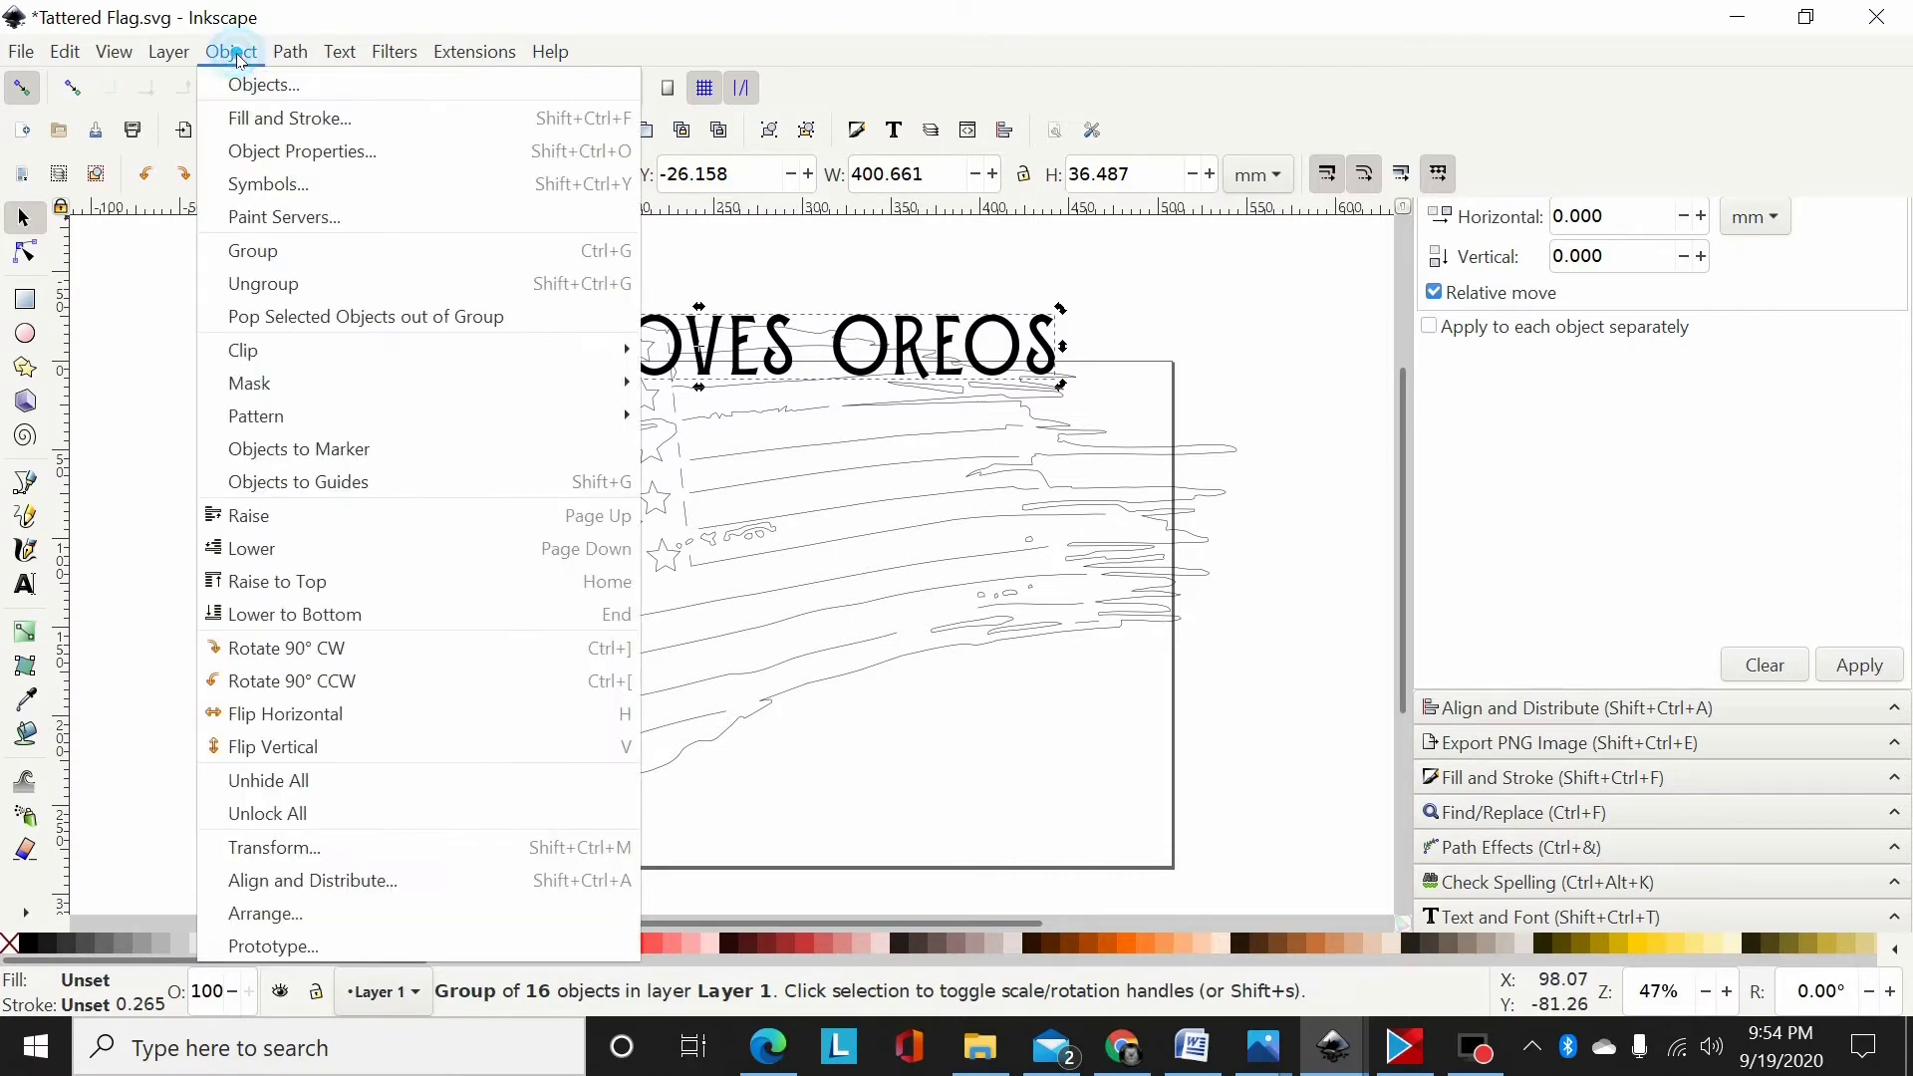
click(286, 289)
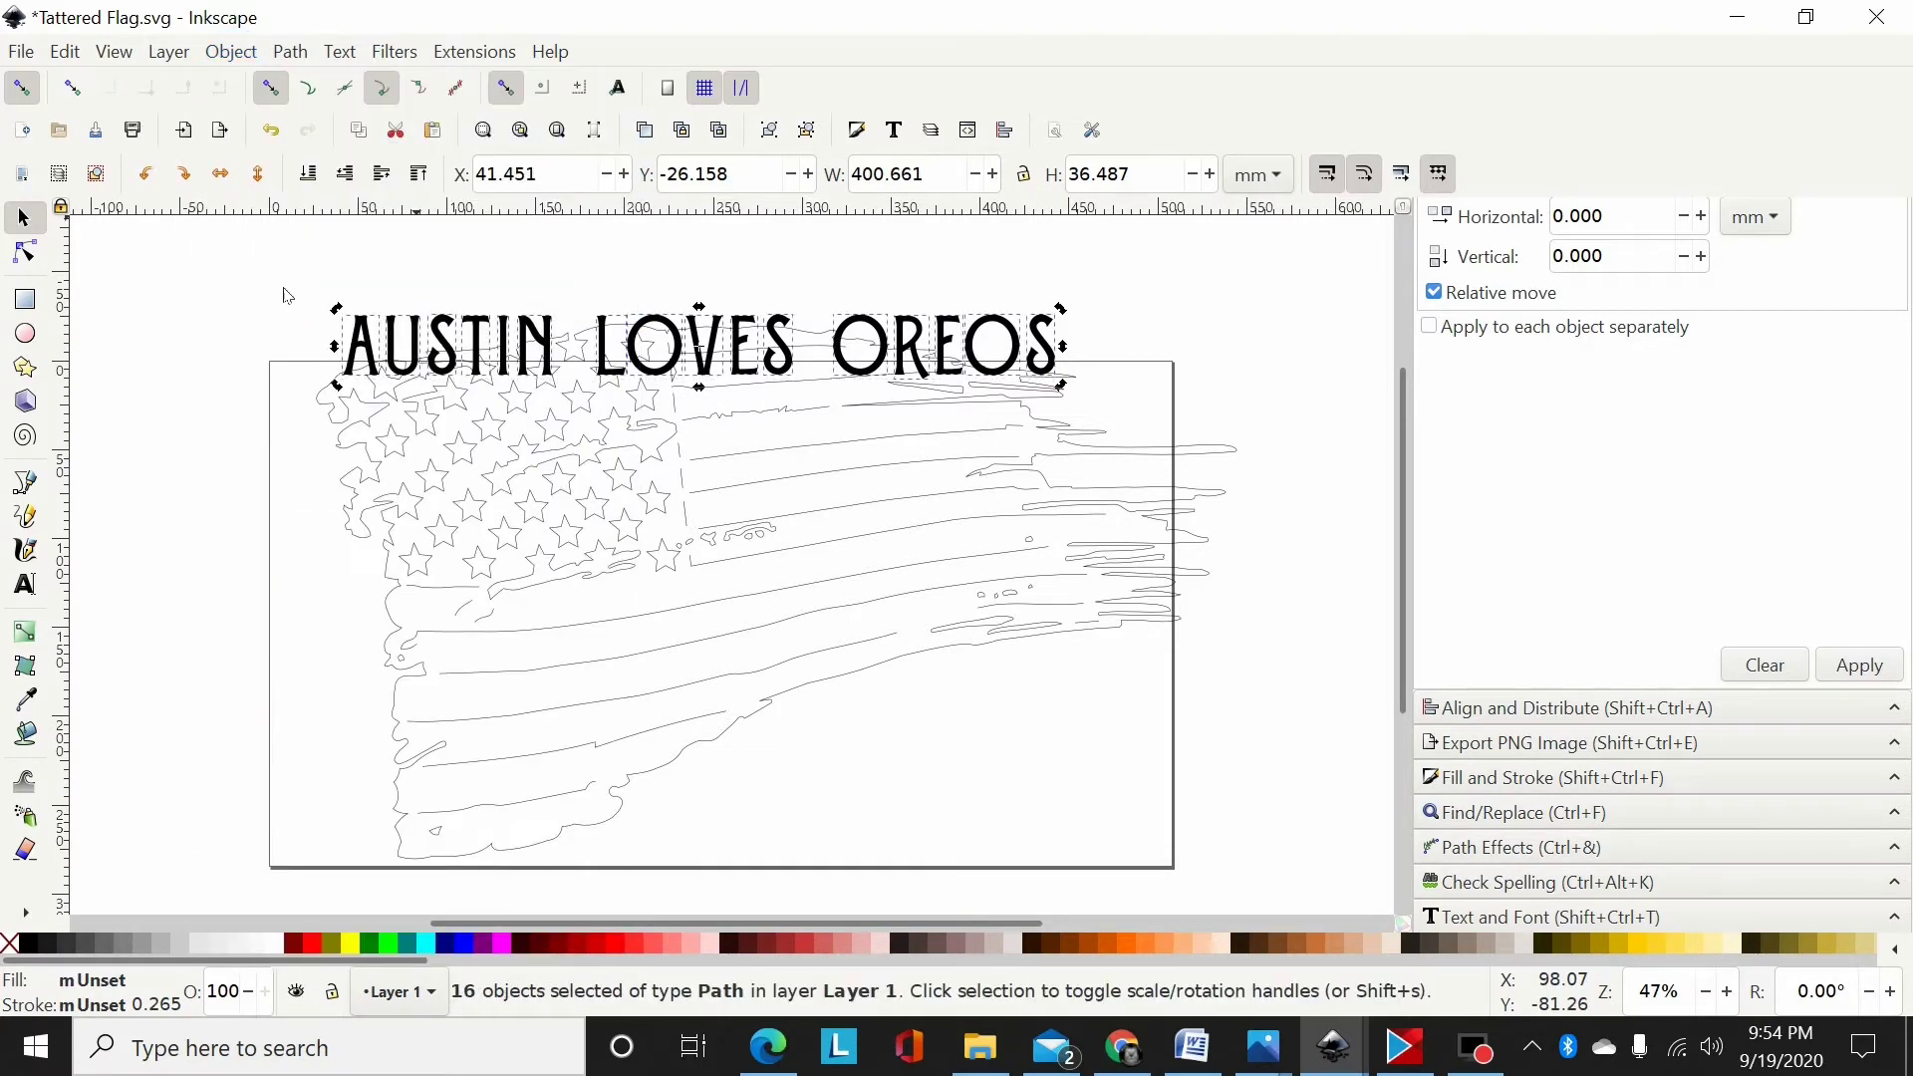
click(302, 54)
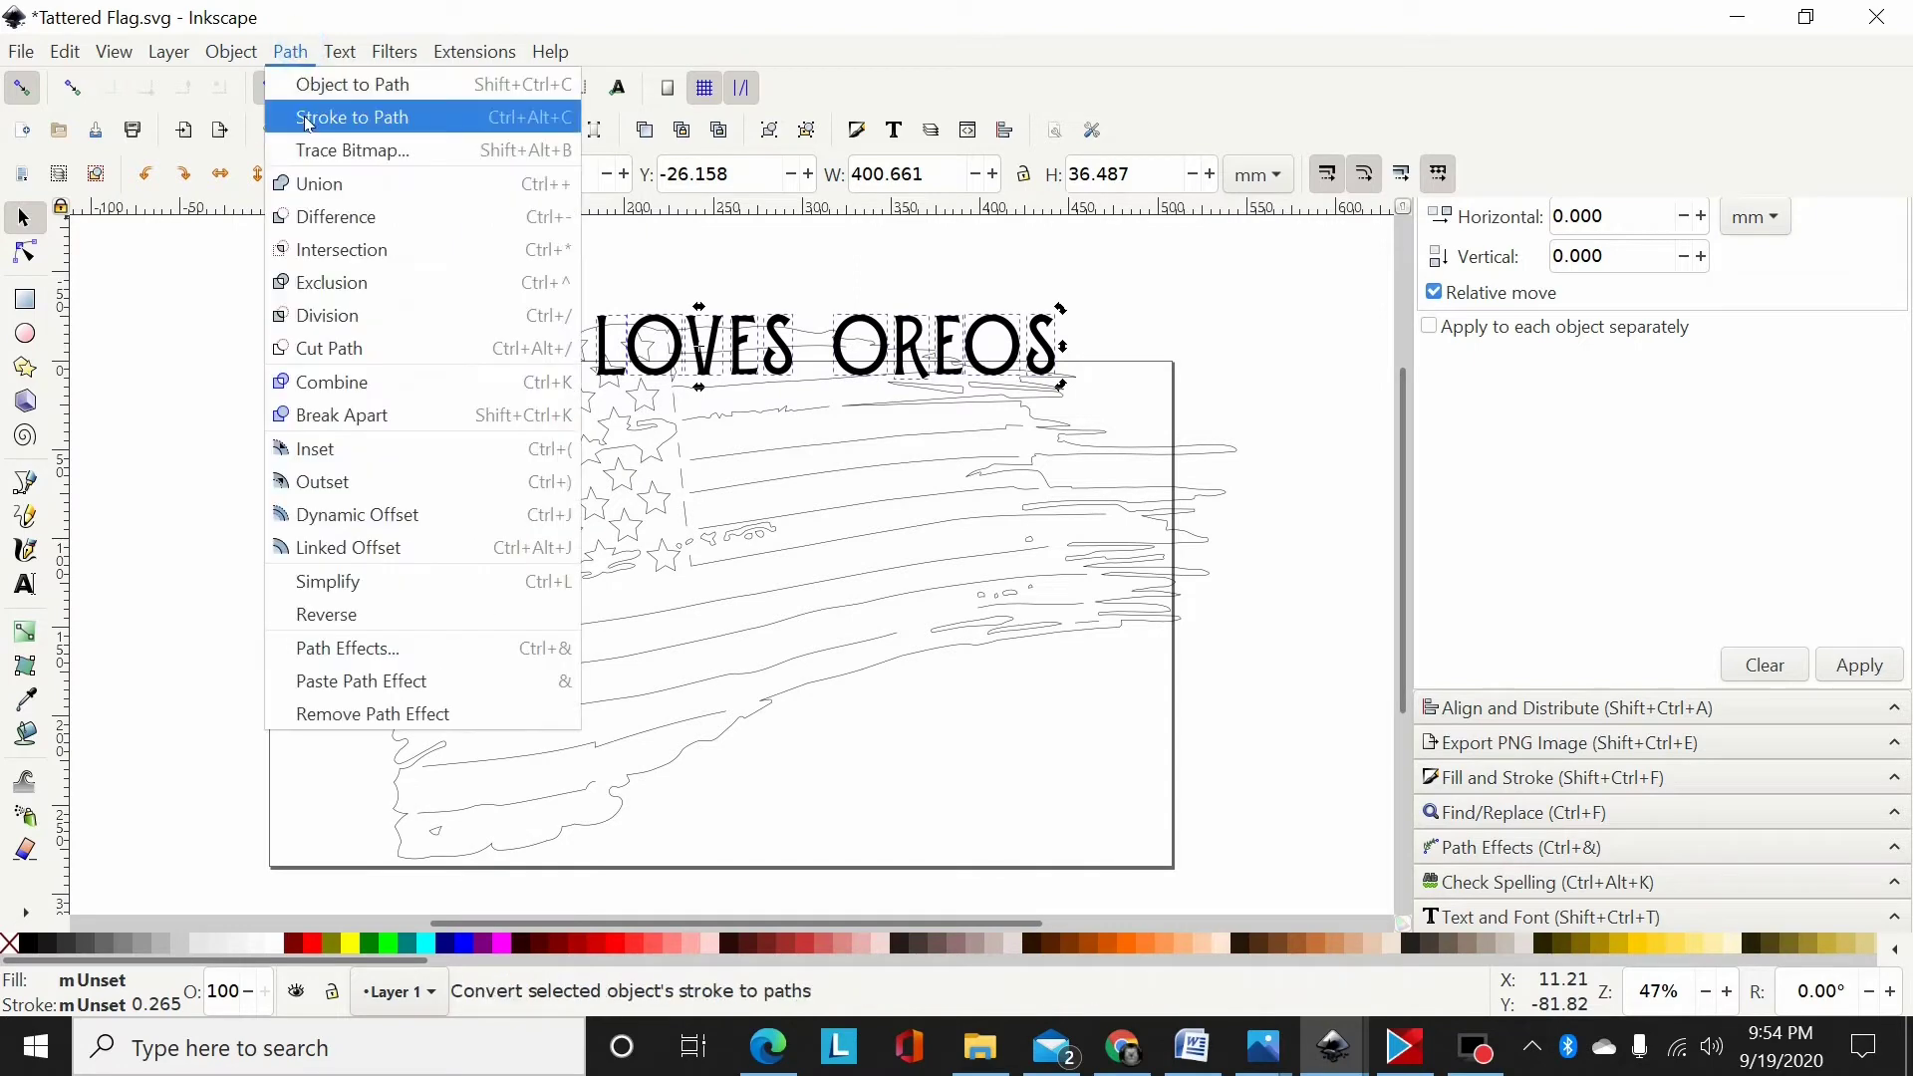
click(318, 192)
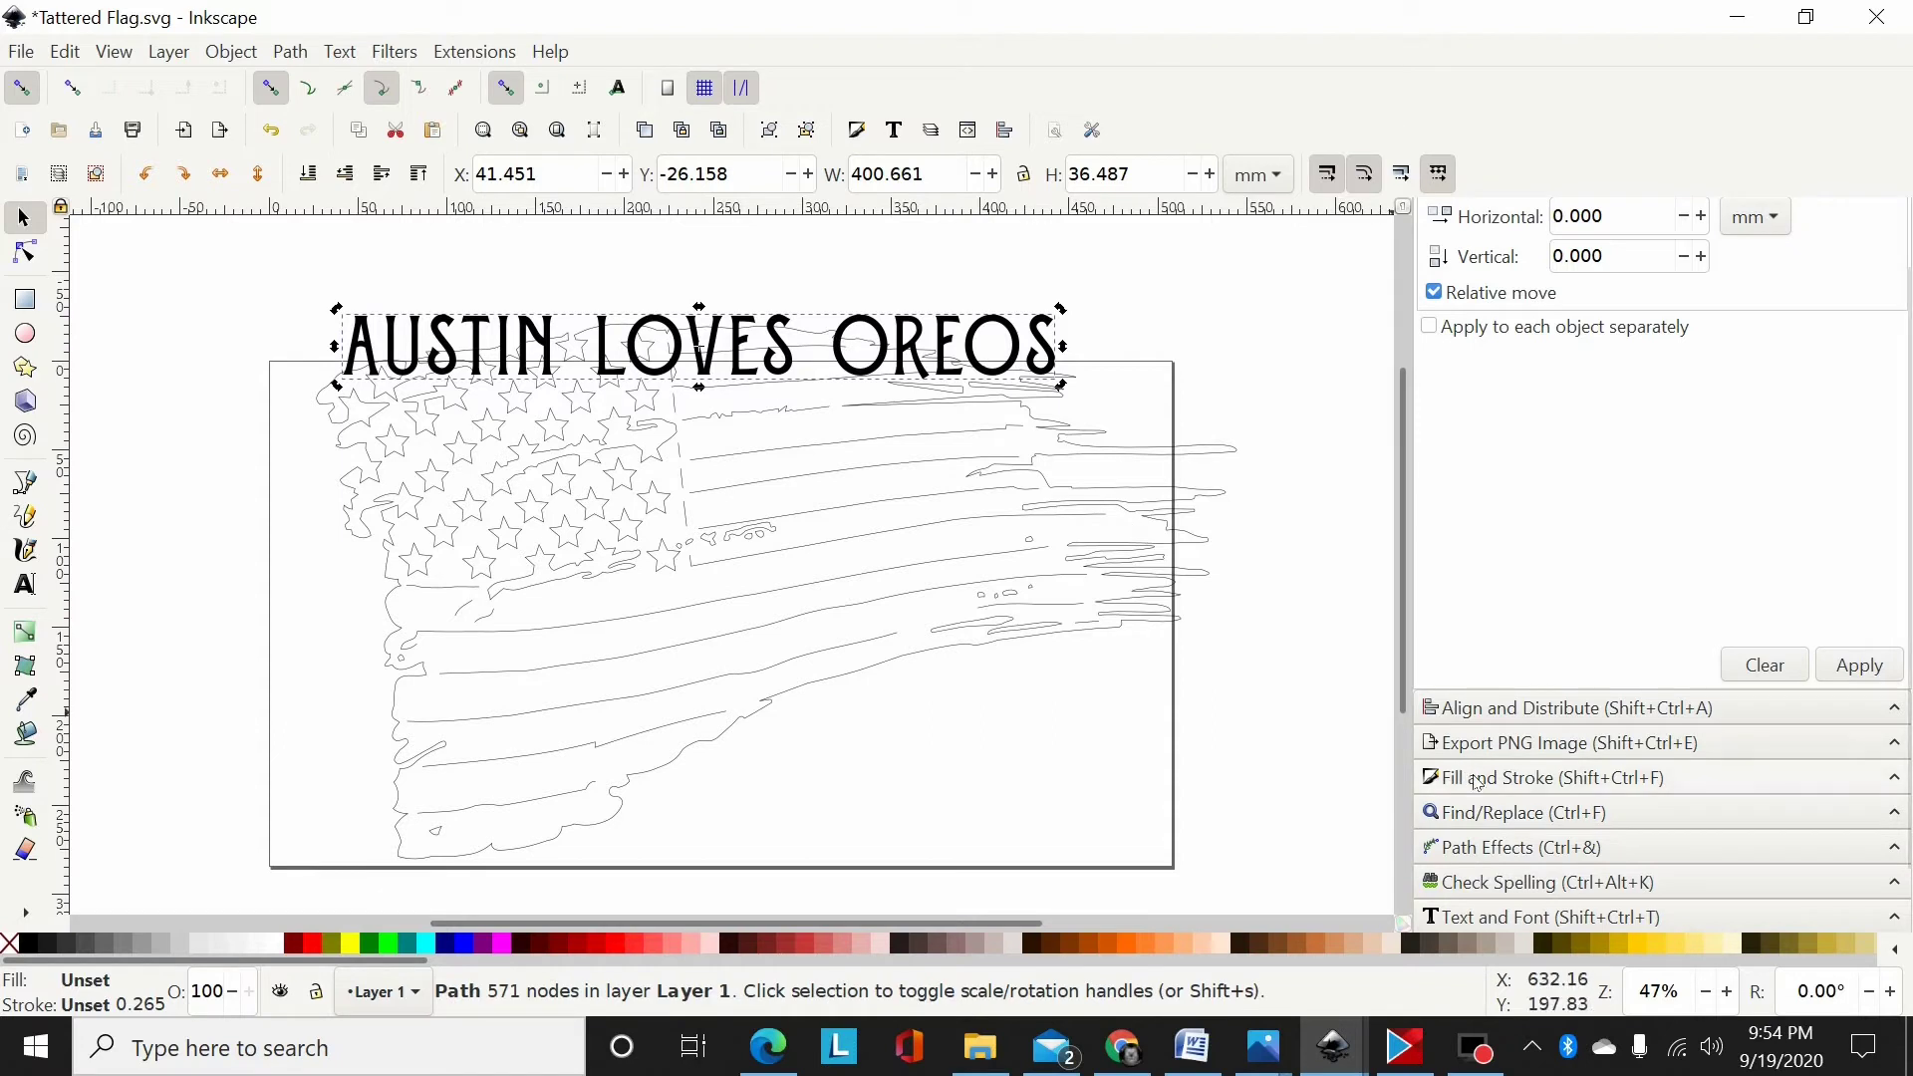
- Apply a Bend path effect to the AUSTIN LOVES OREOS path from the Path Effects panel
scroll(1503, 862, down, 2)
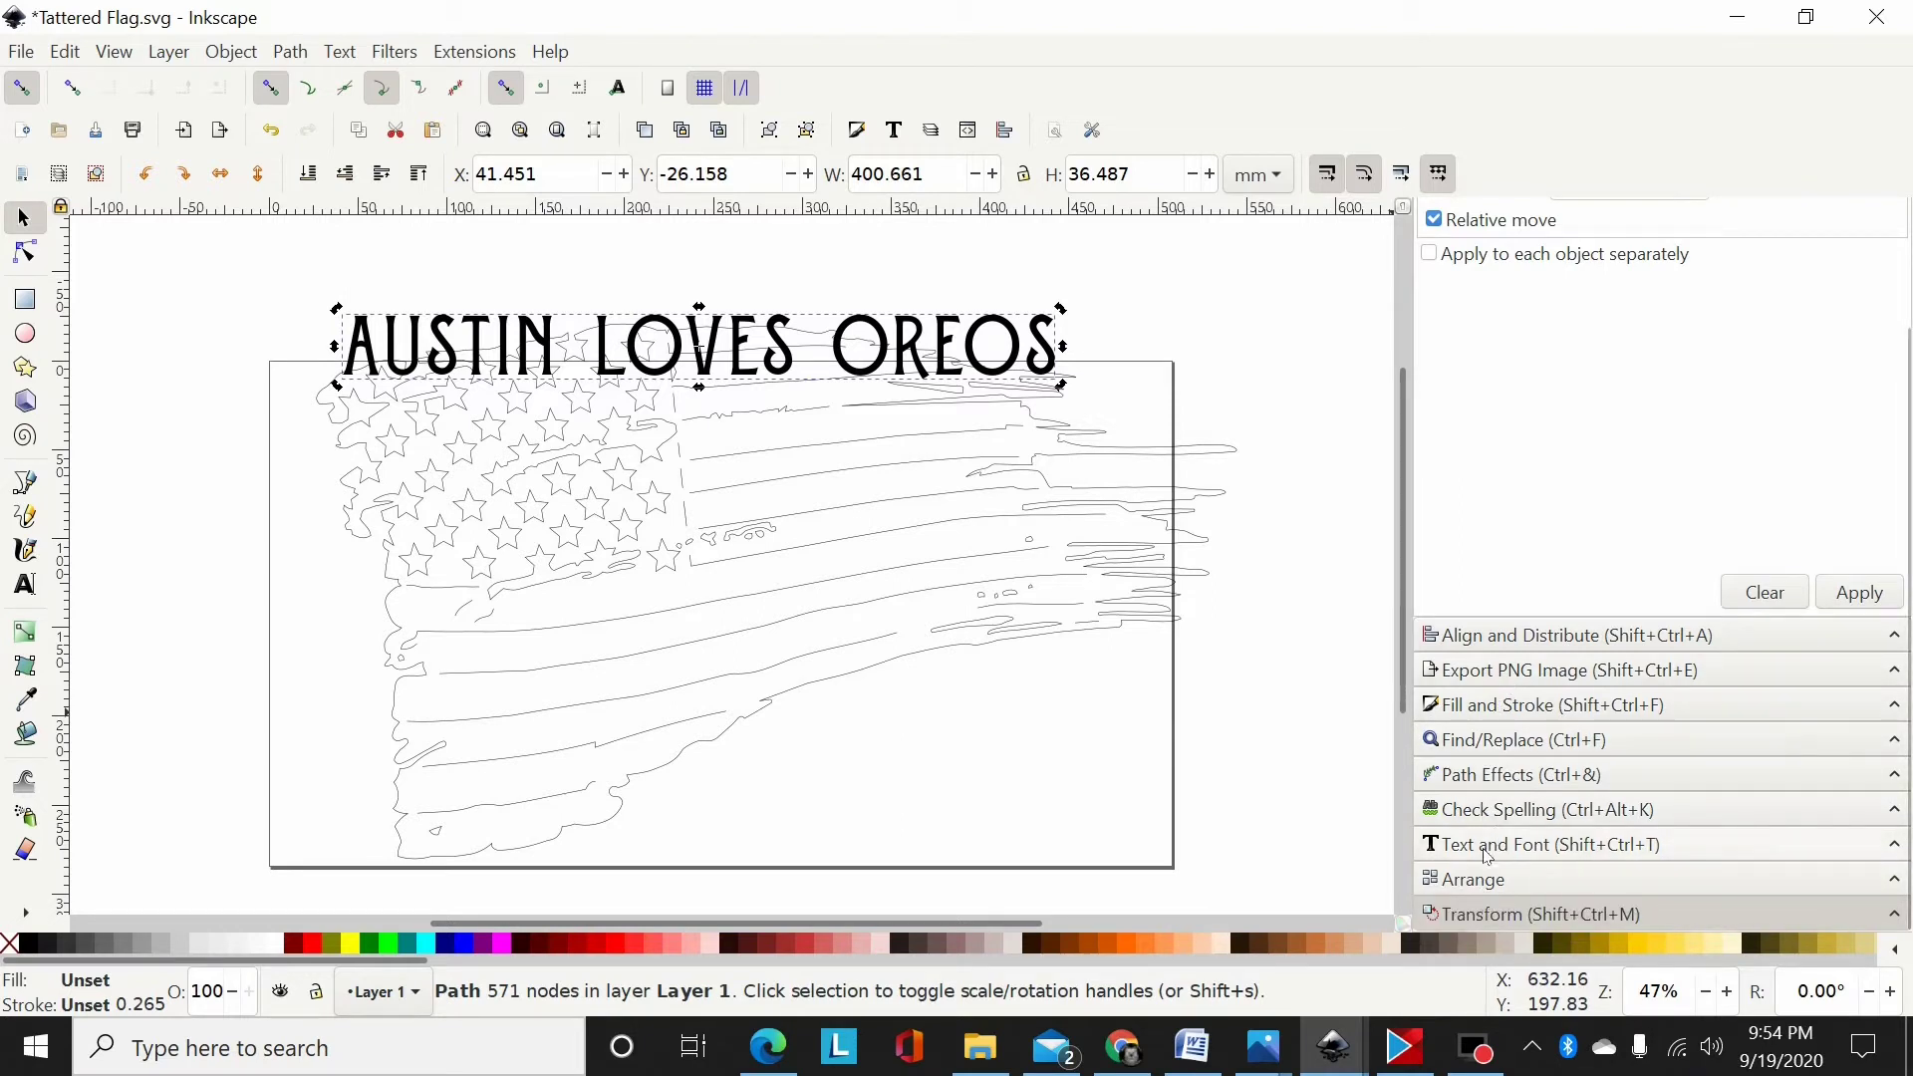
click(1496, 783)
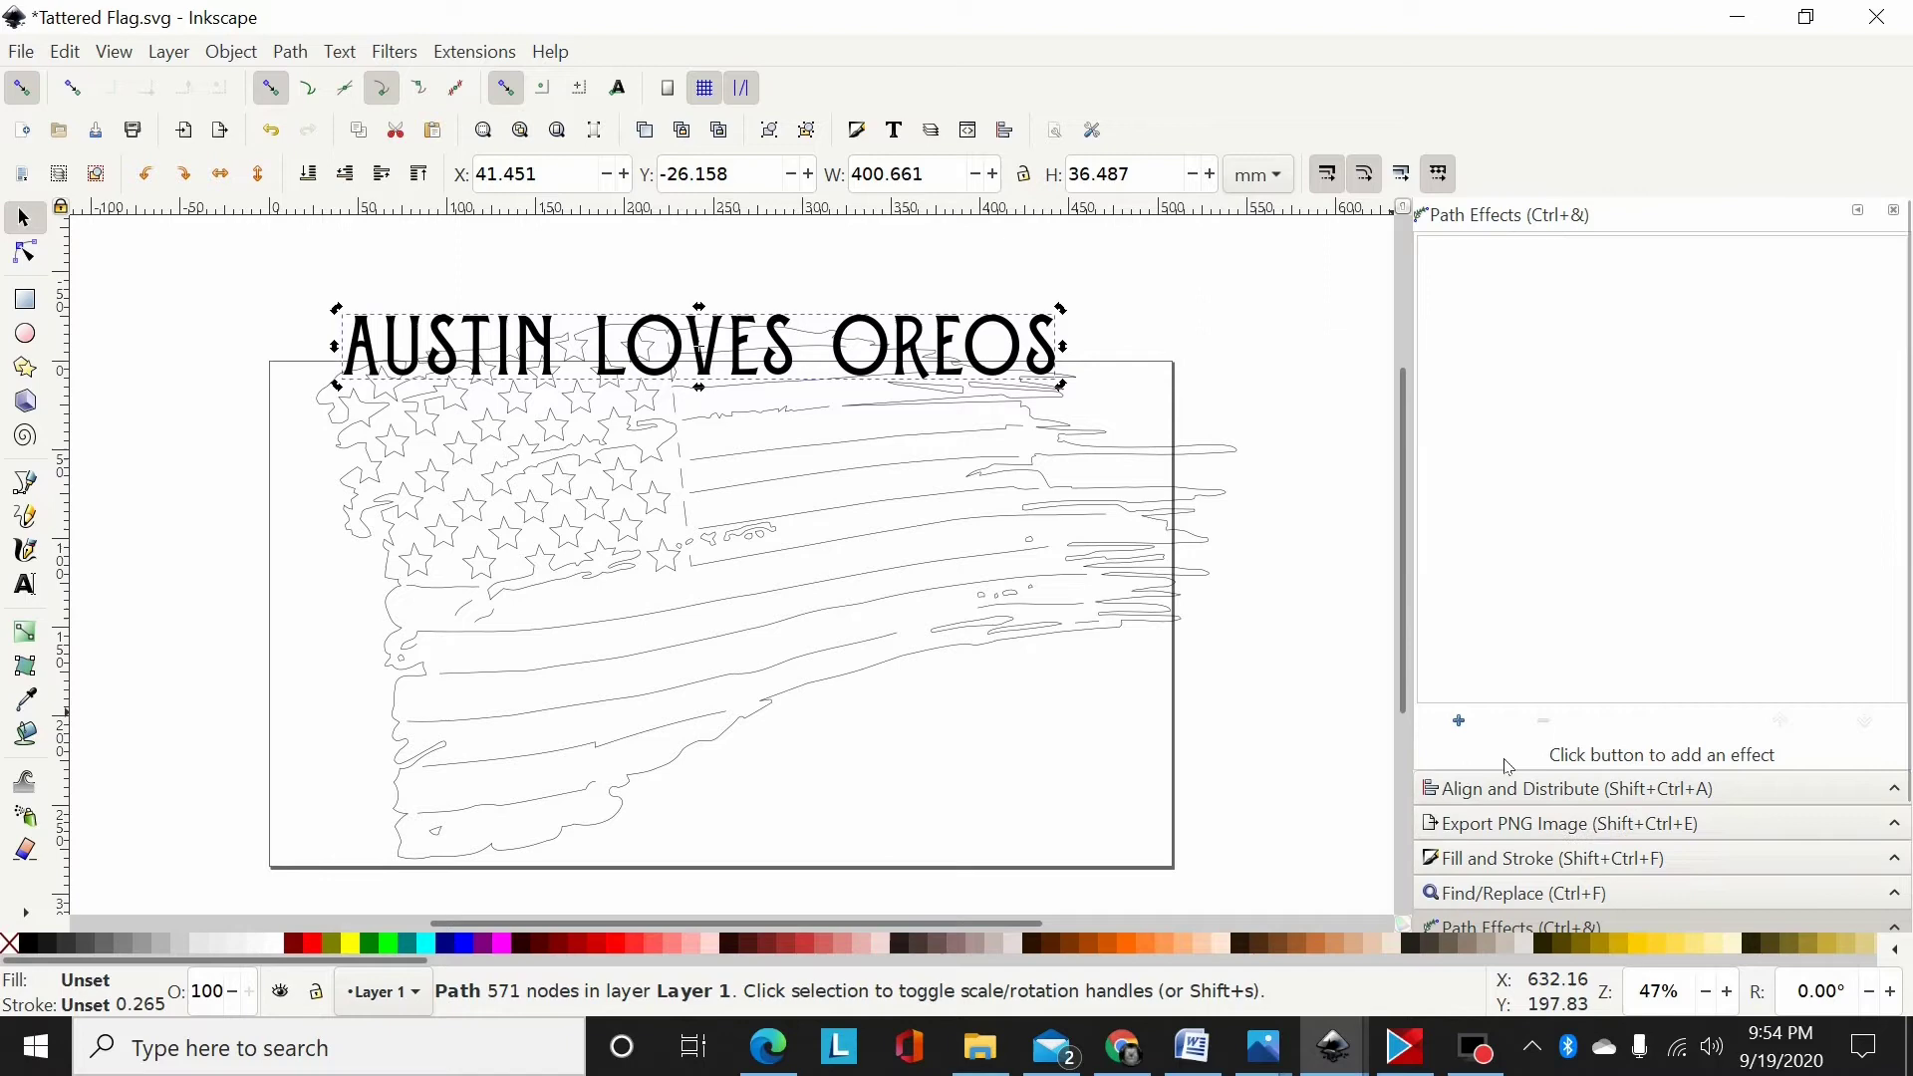
click(1461, 722)
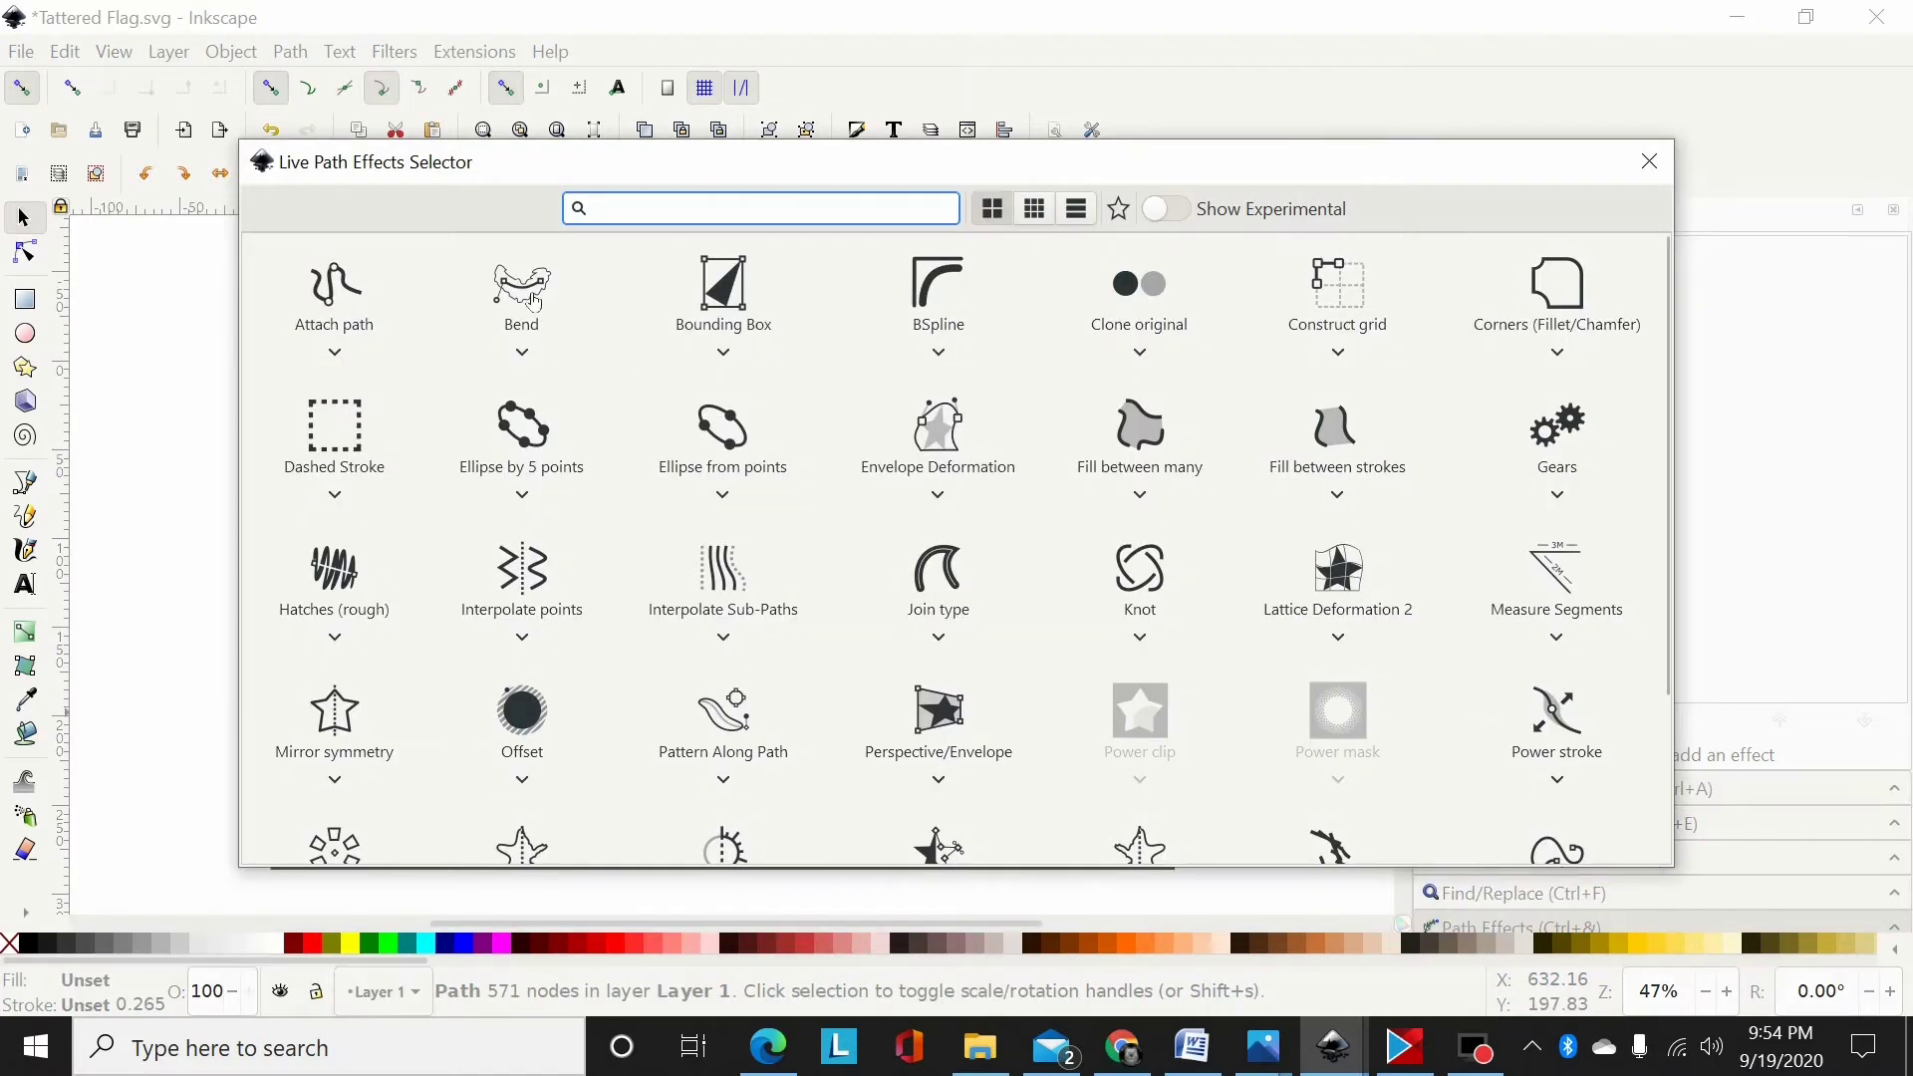
click(533, 301)
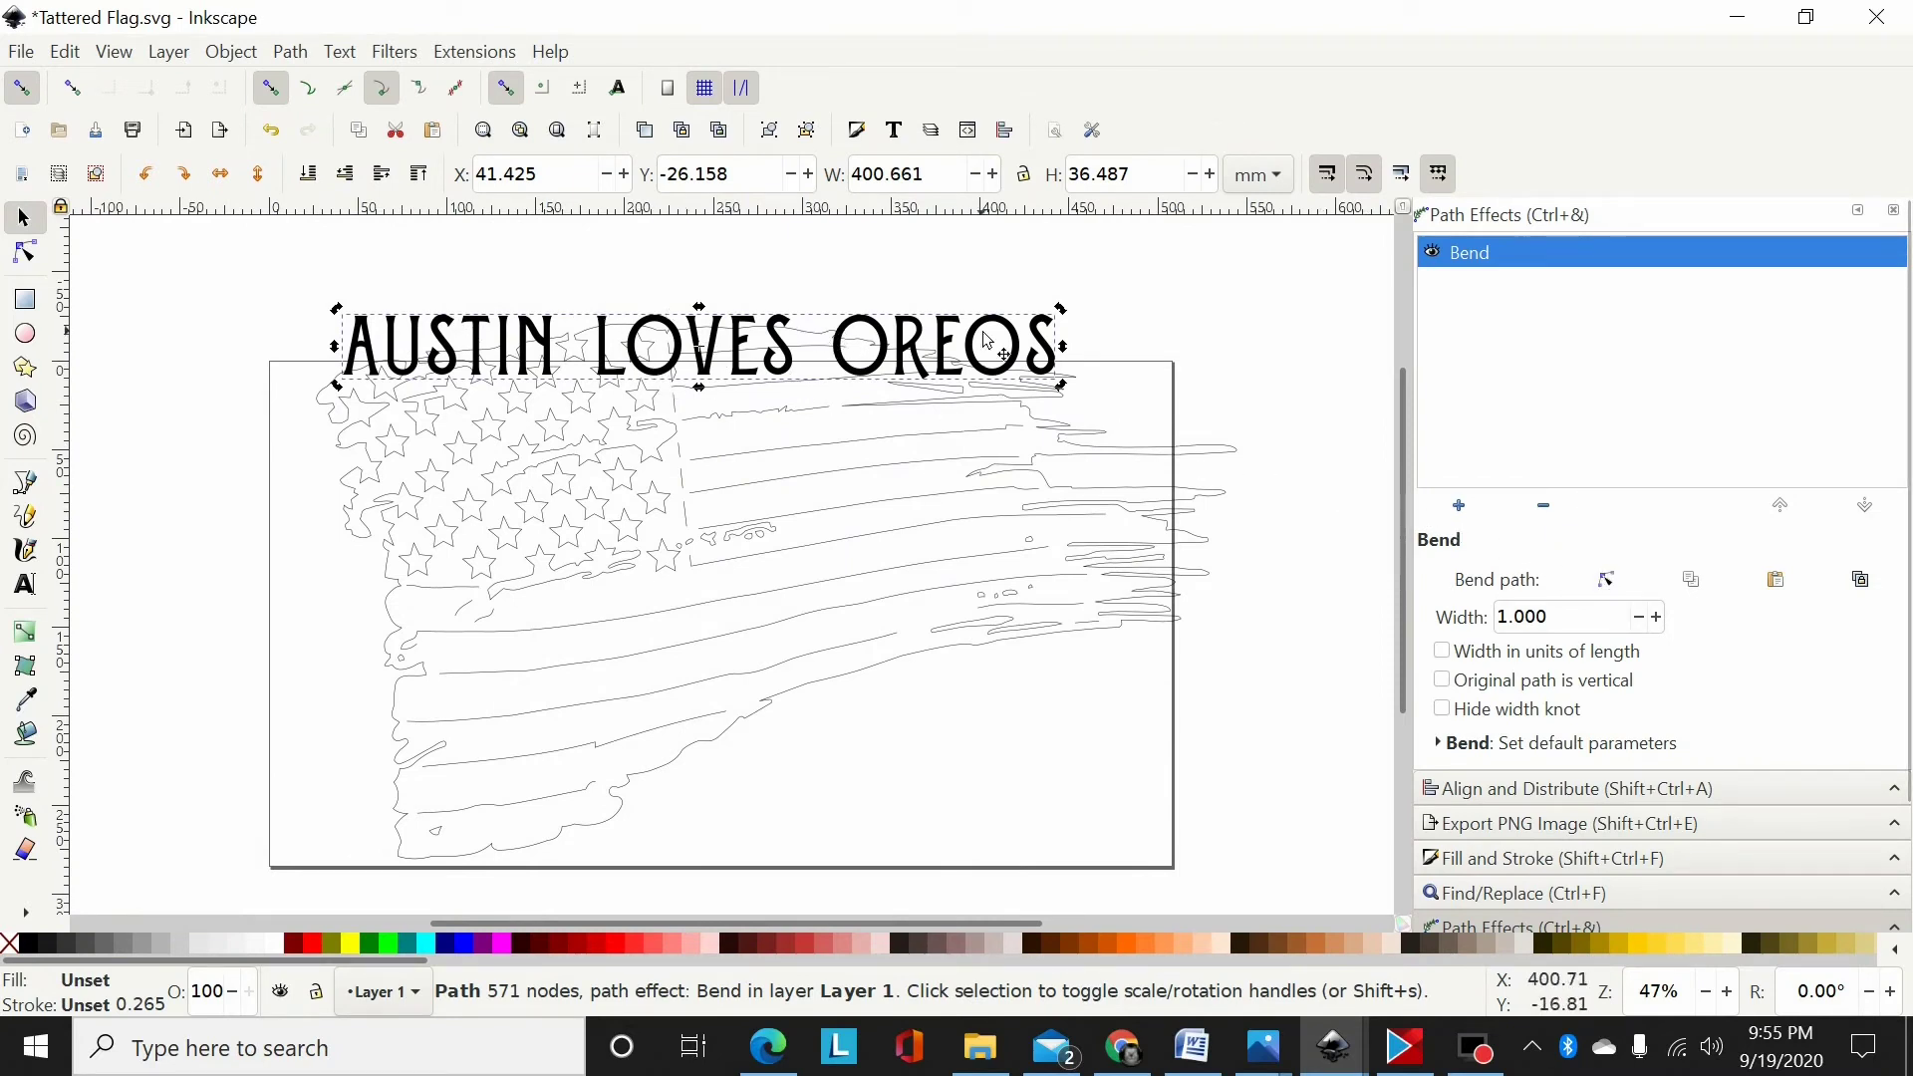
- Drag the Bend path, its right end node and curve handle to arch the lettering upward
click(1609, 585)
click(1608, 585)
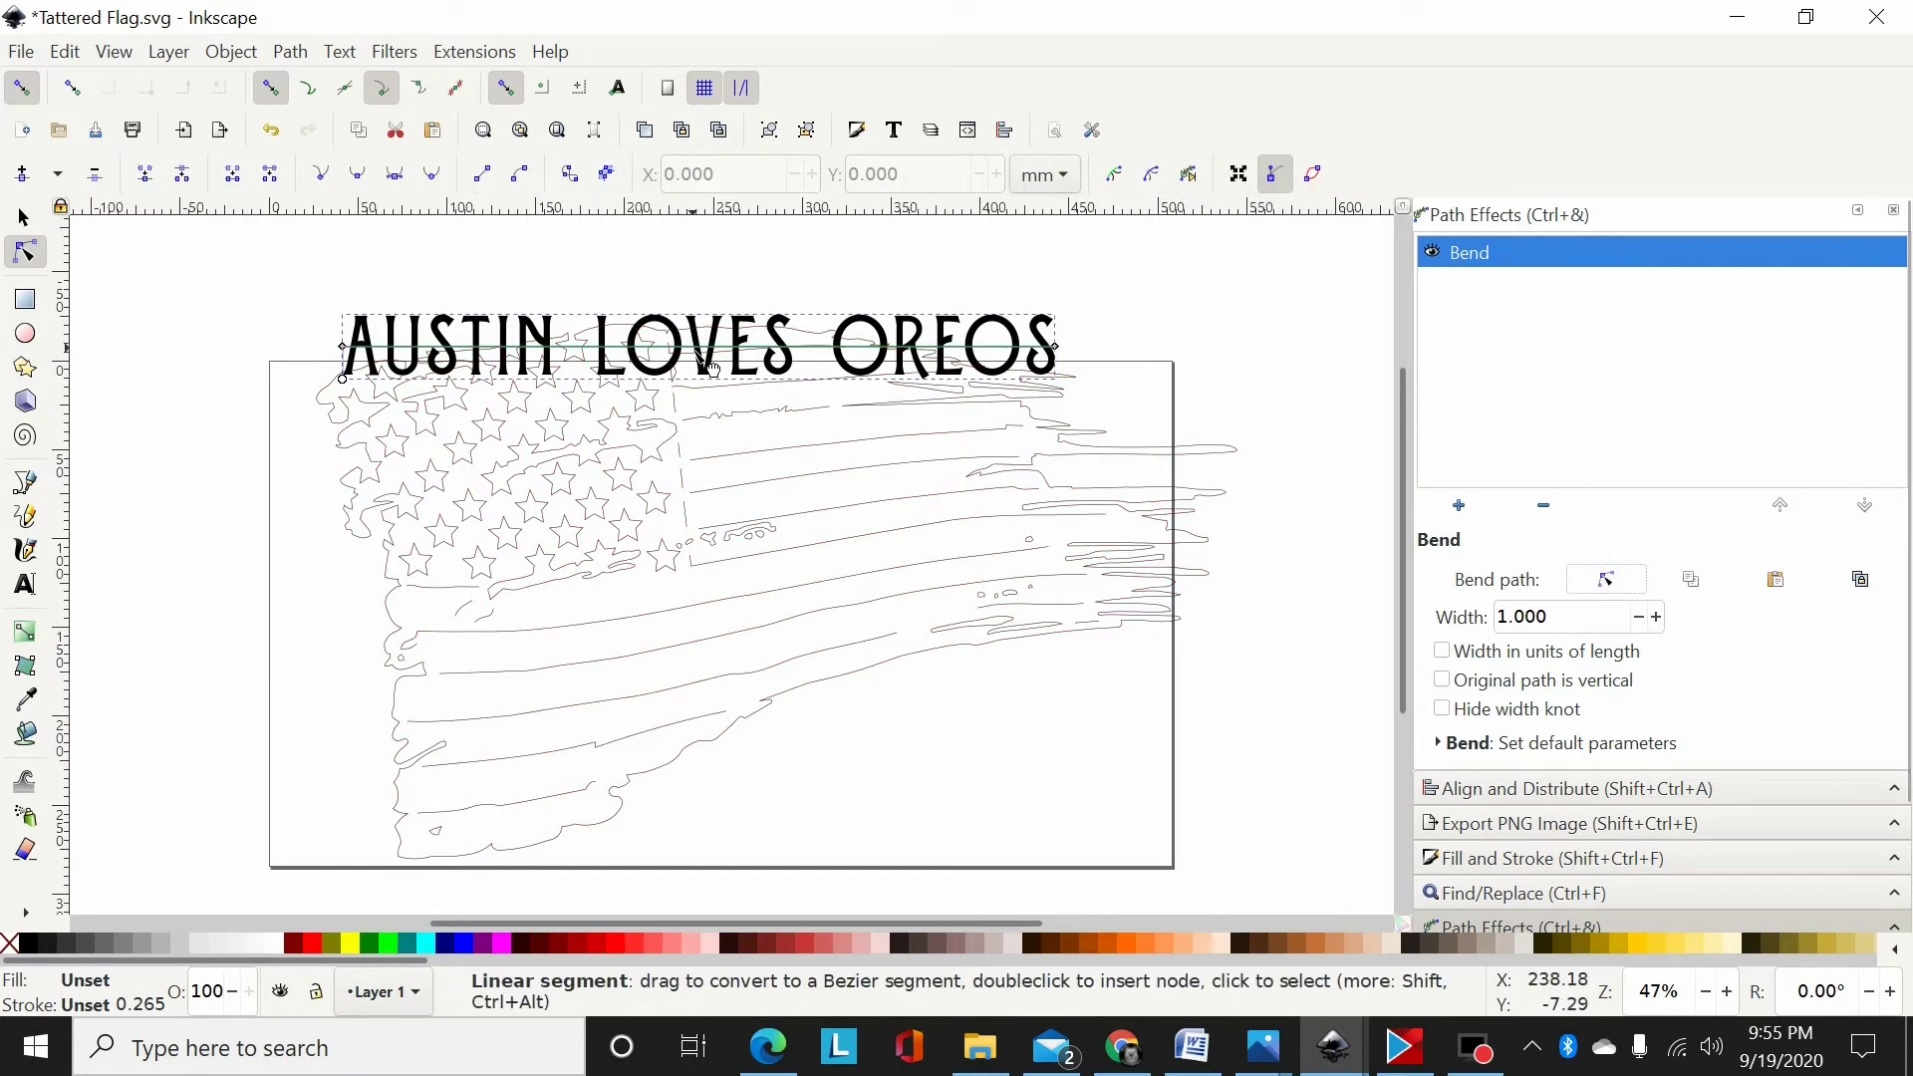
drag(708, 368, 737, 323)
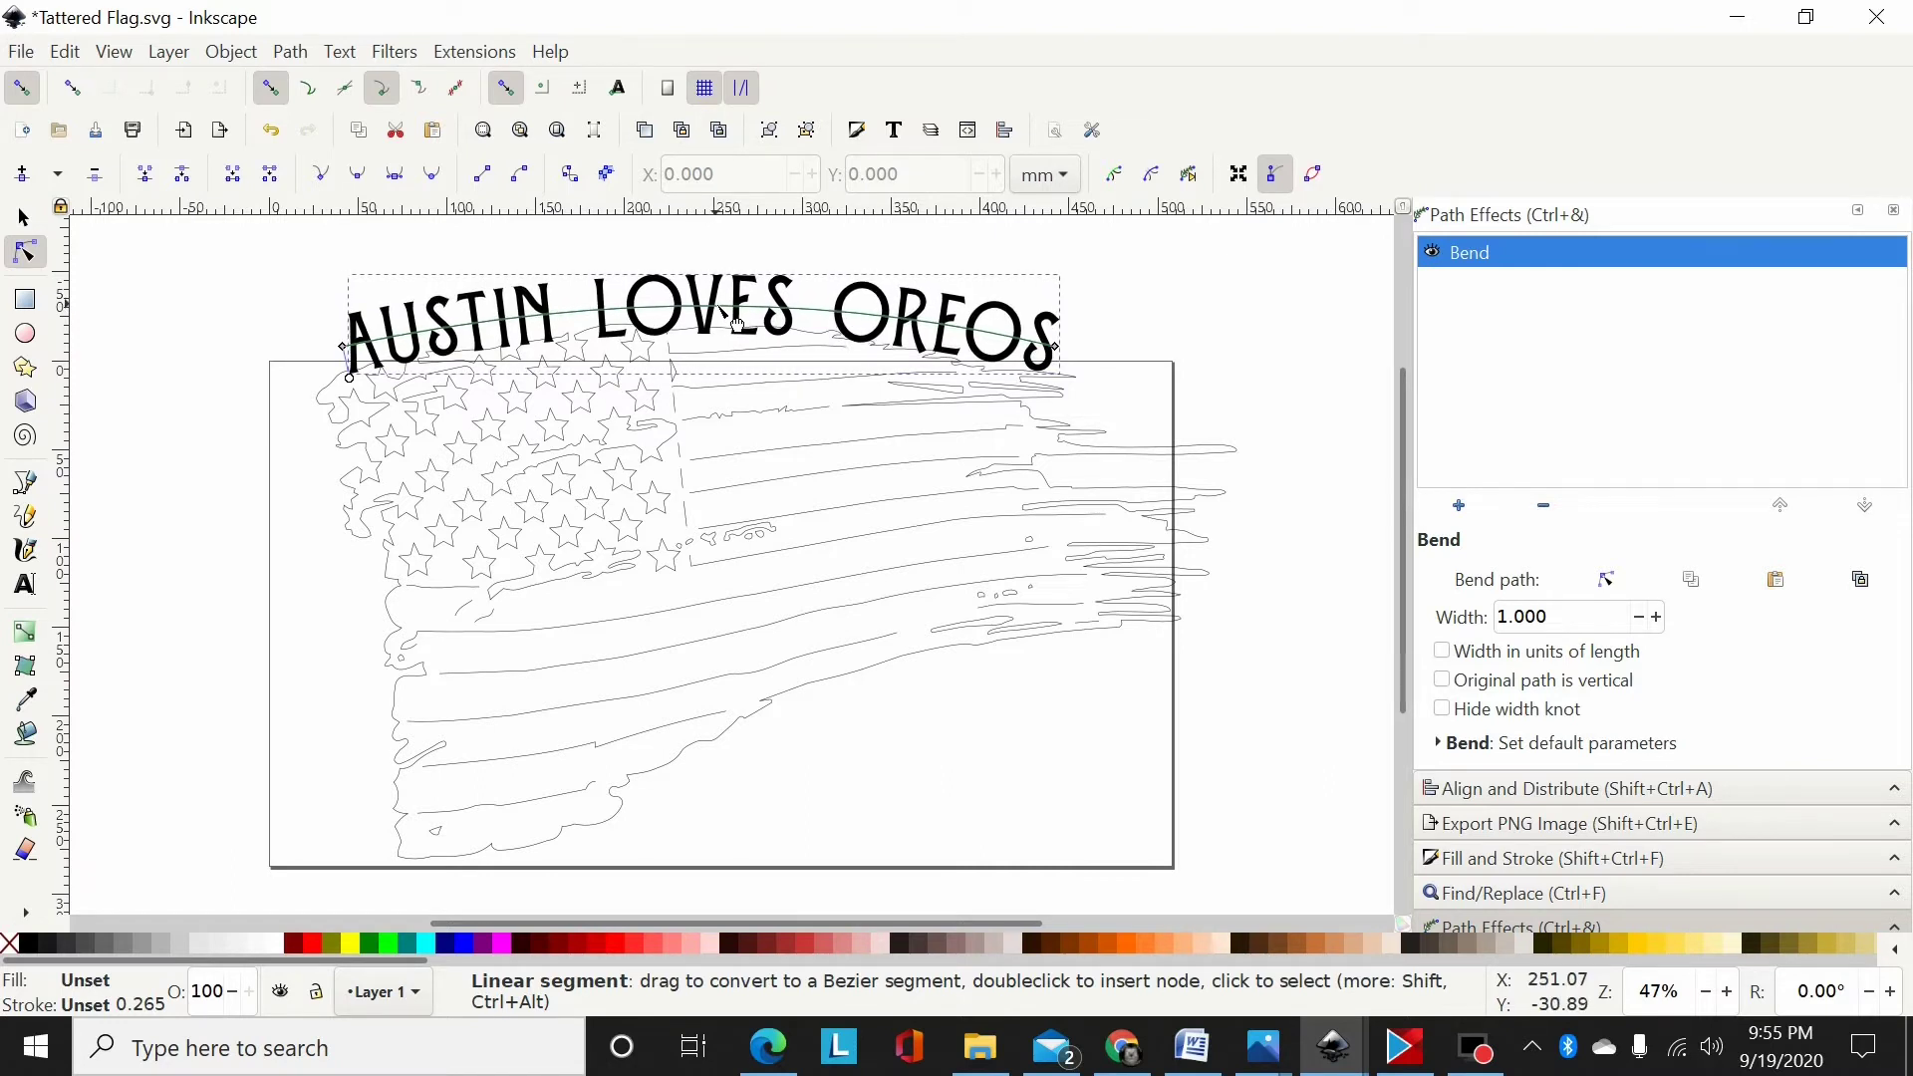
click(1059, 351)
drag(1058, 351, 1050, 361)
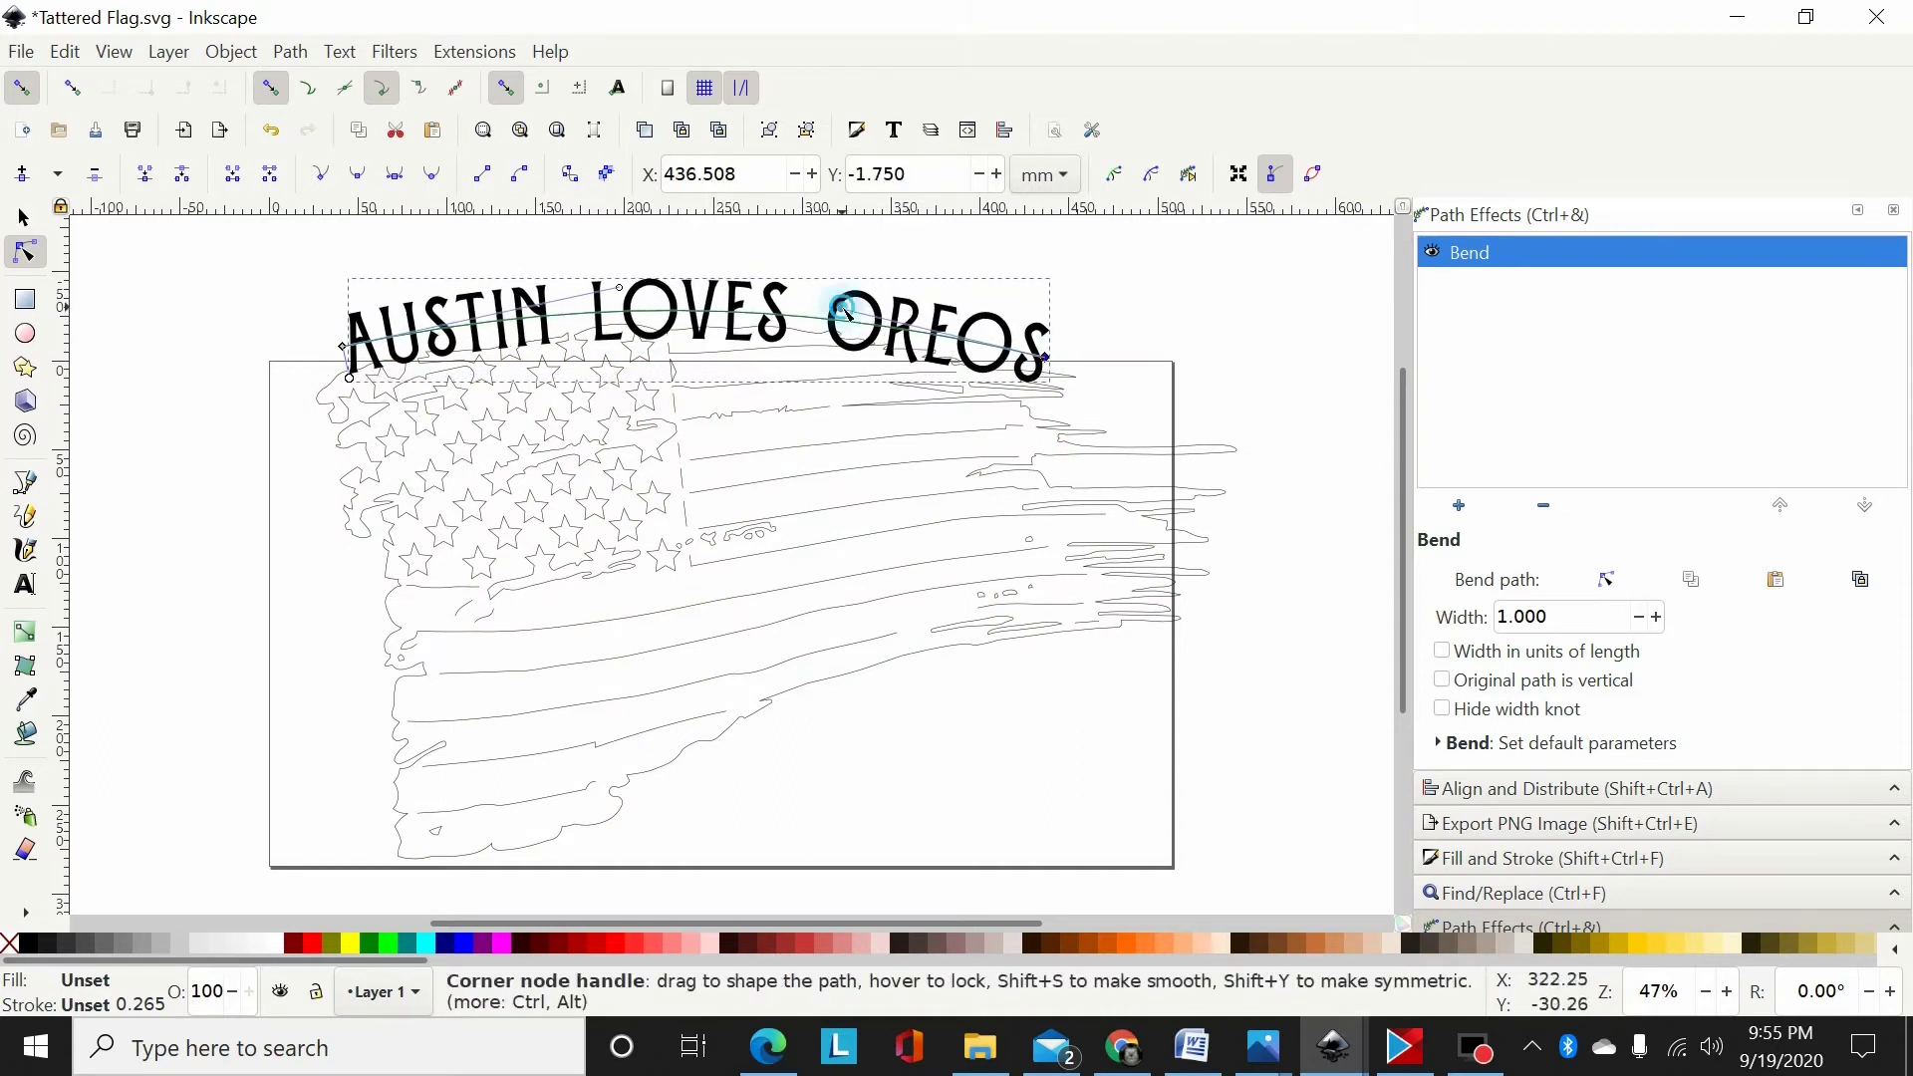
drag(845, 310, 839, 295)
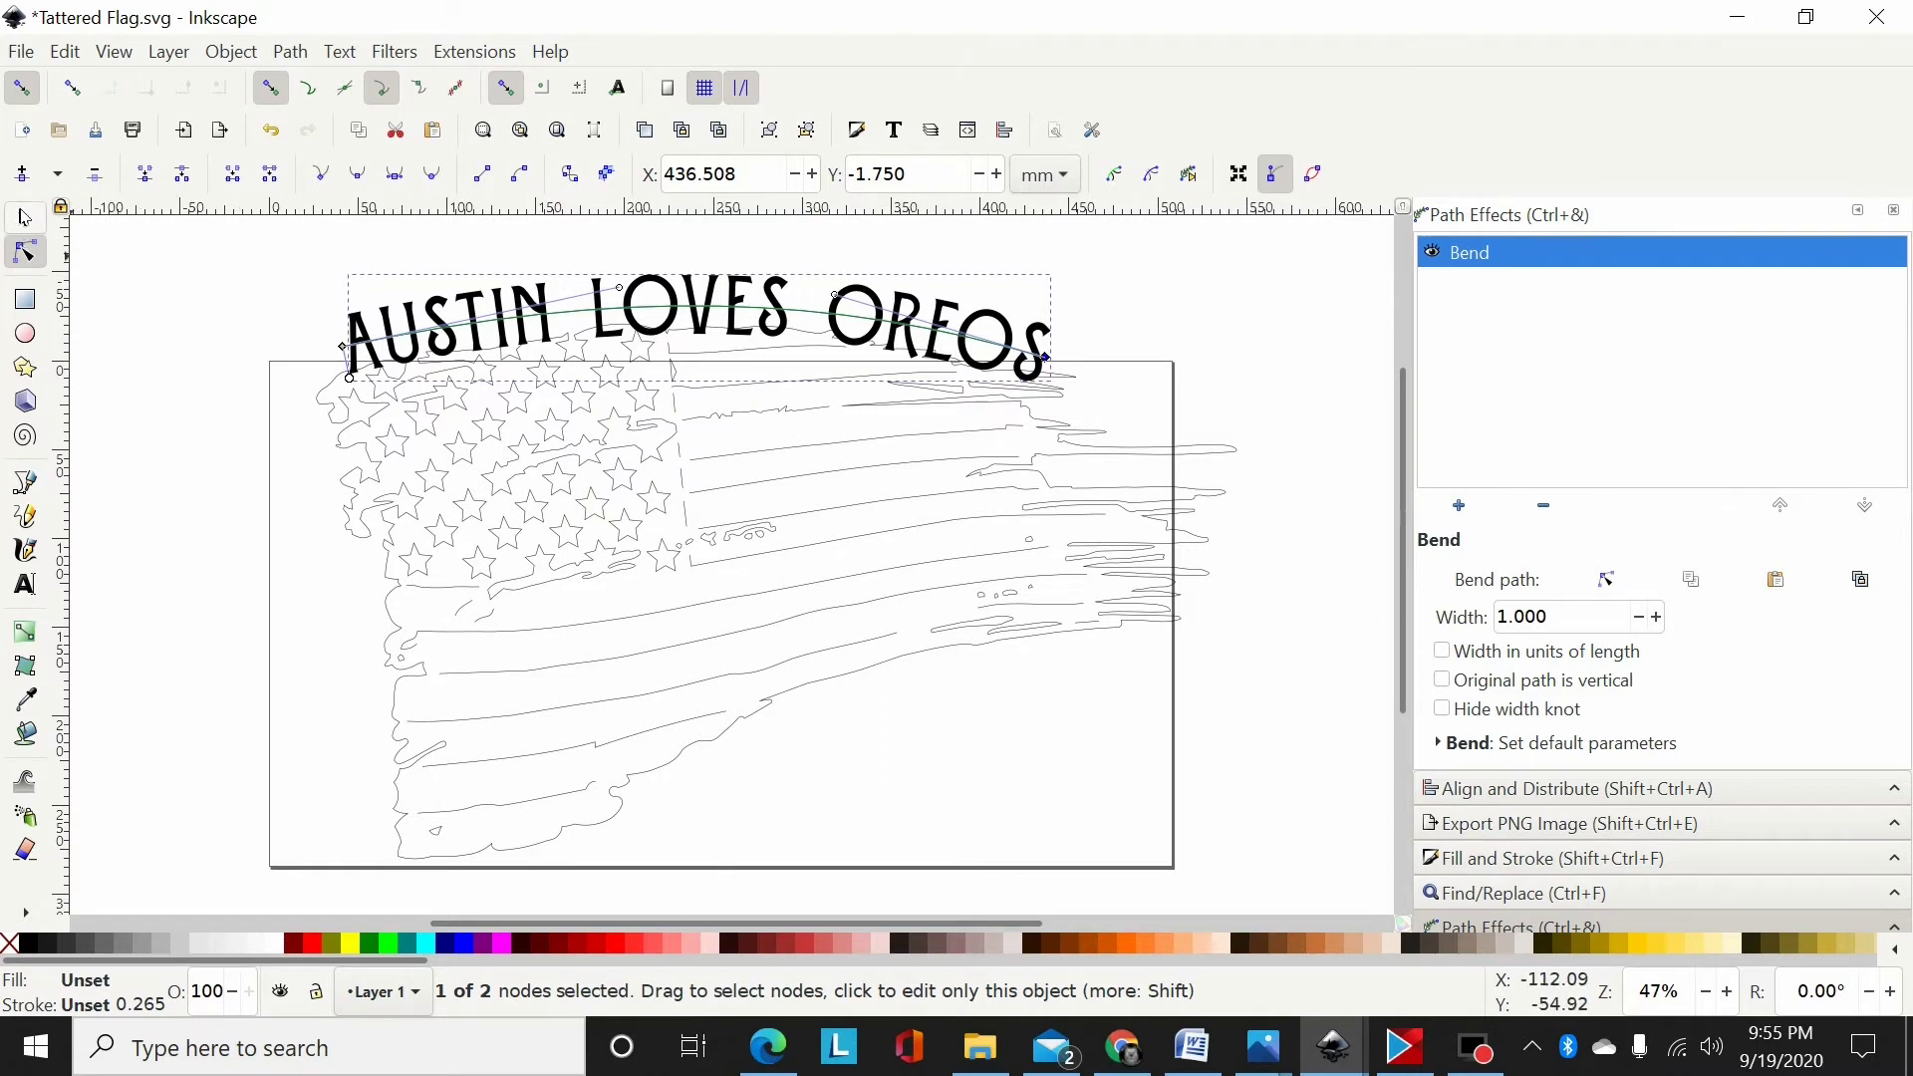
key(s)
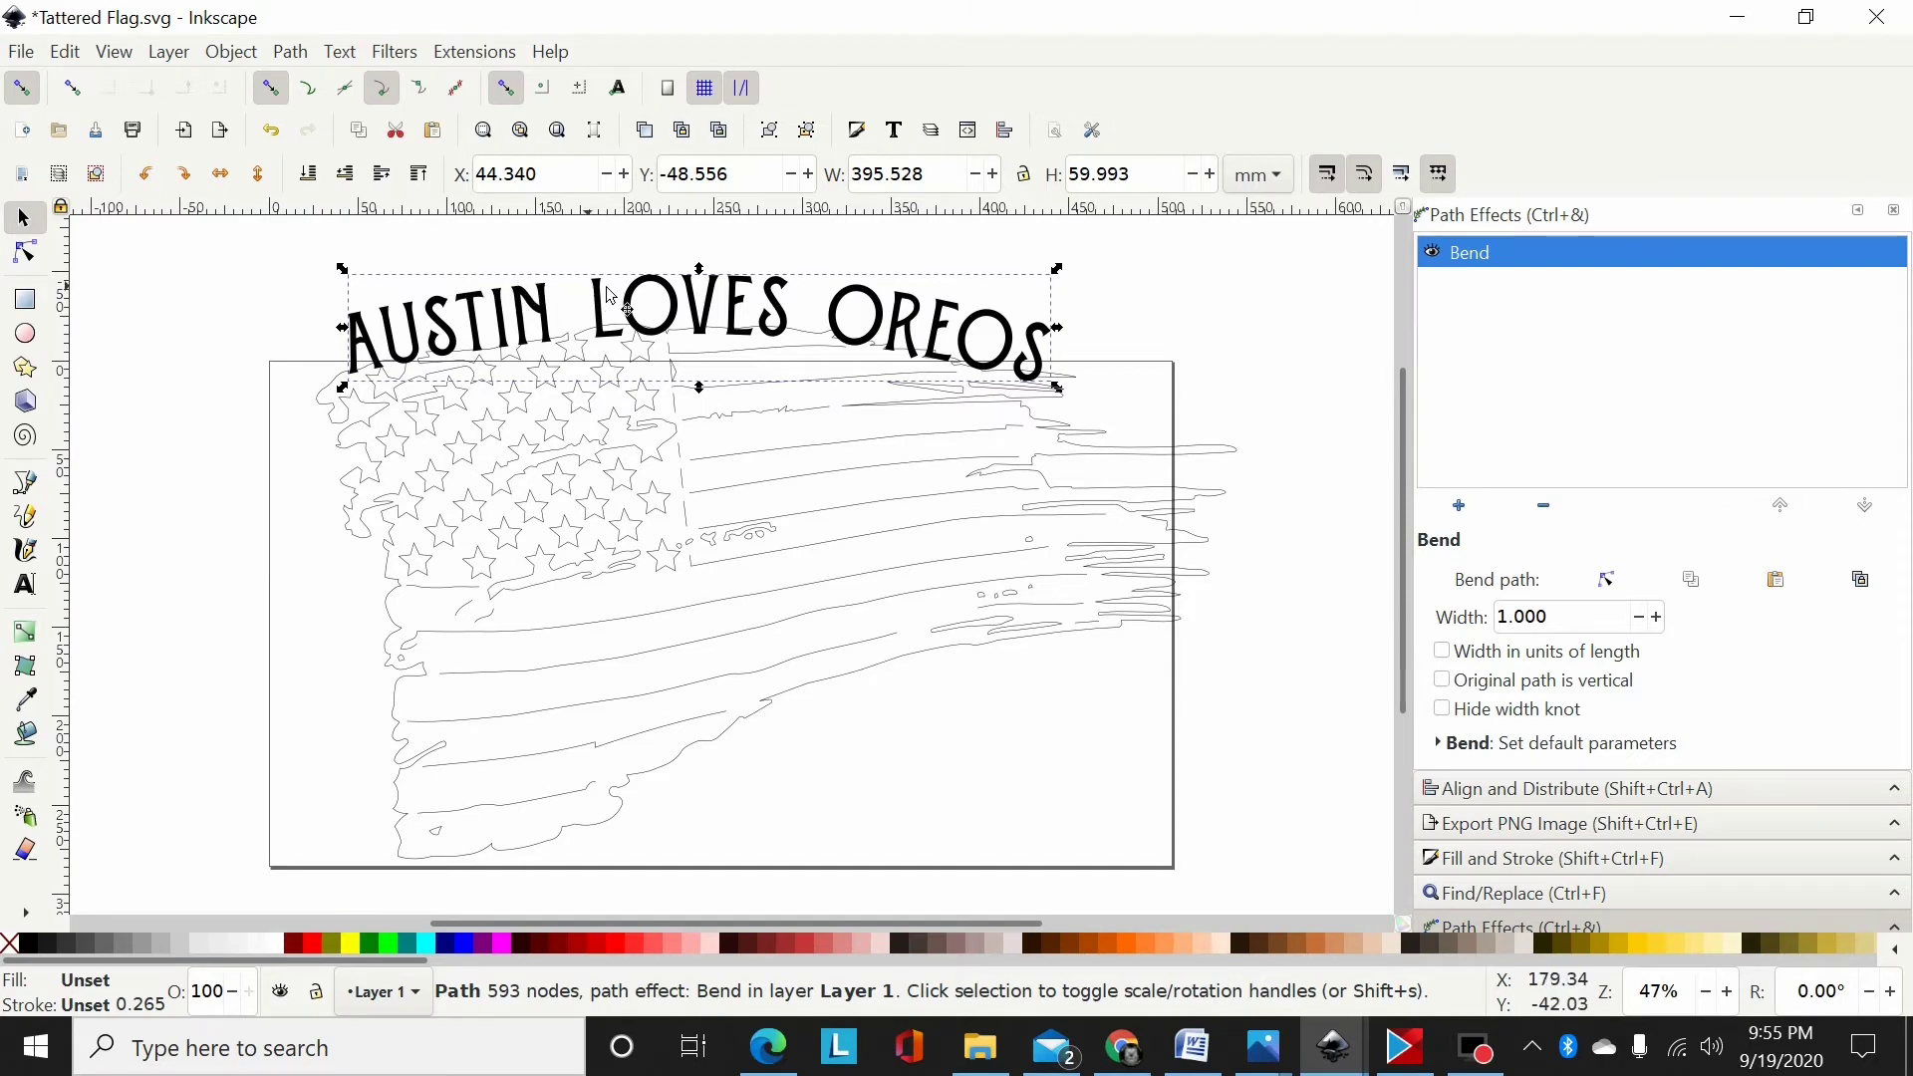
- Bake the bend into the lettering with Object to Path, giving a 593-node path
click(290, 52)
click(369, 83)
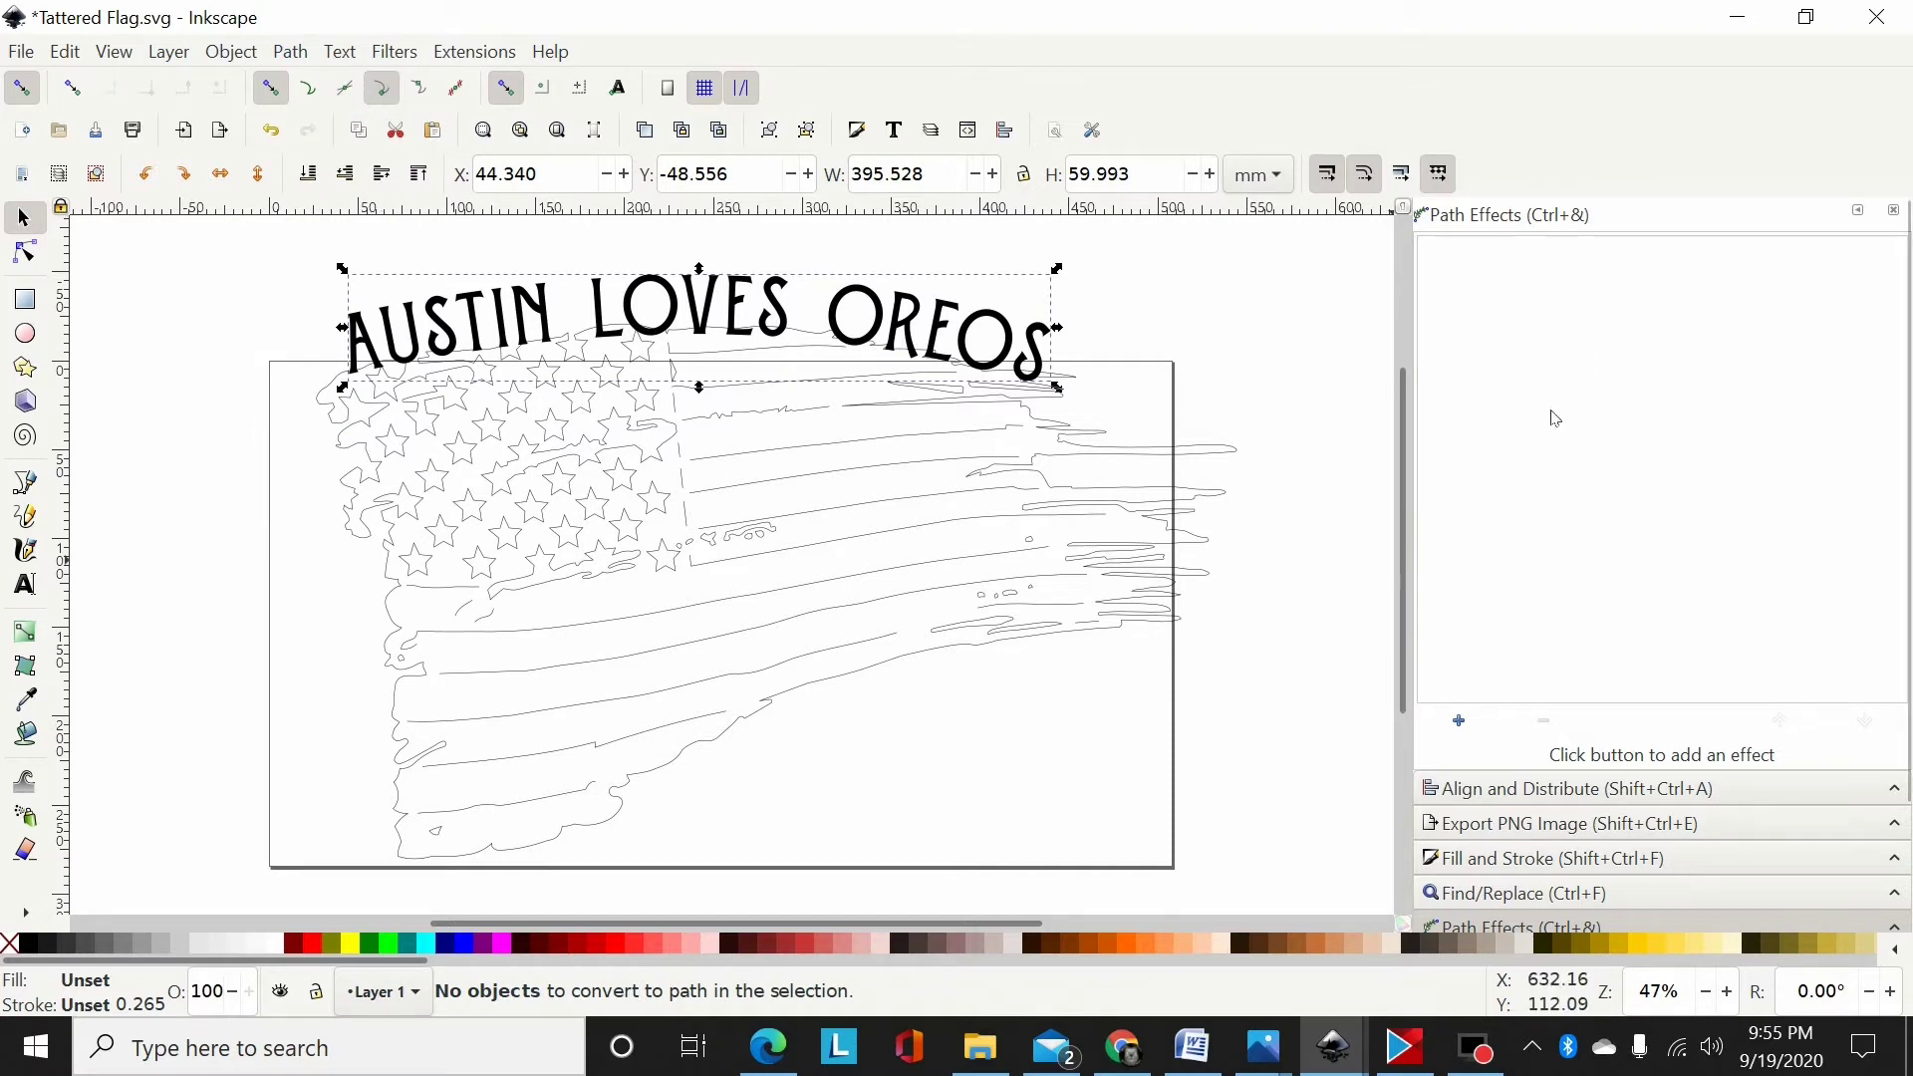
click(1158, 287)
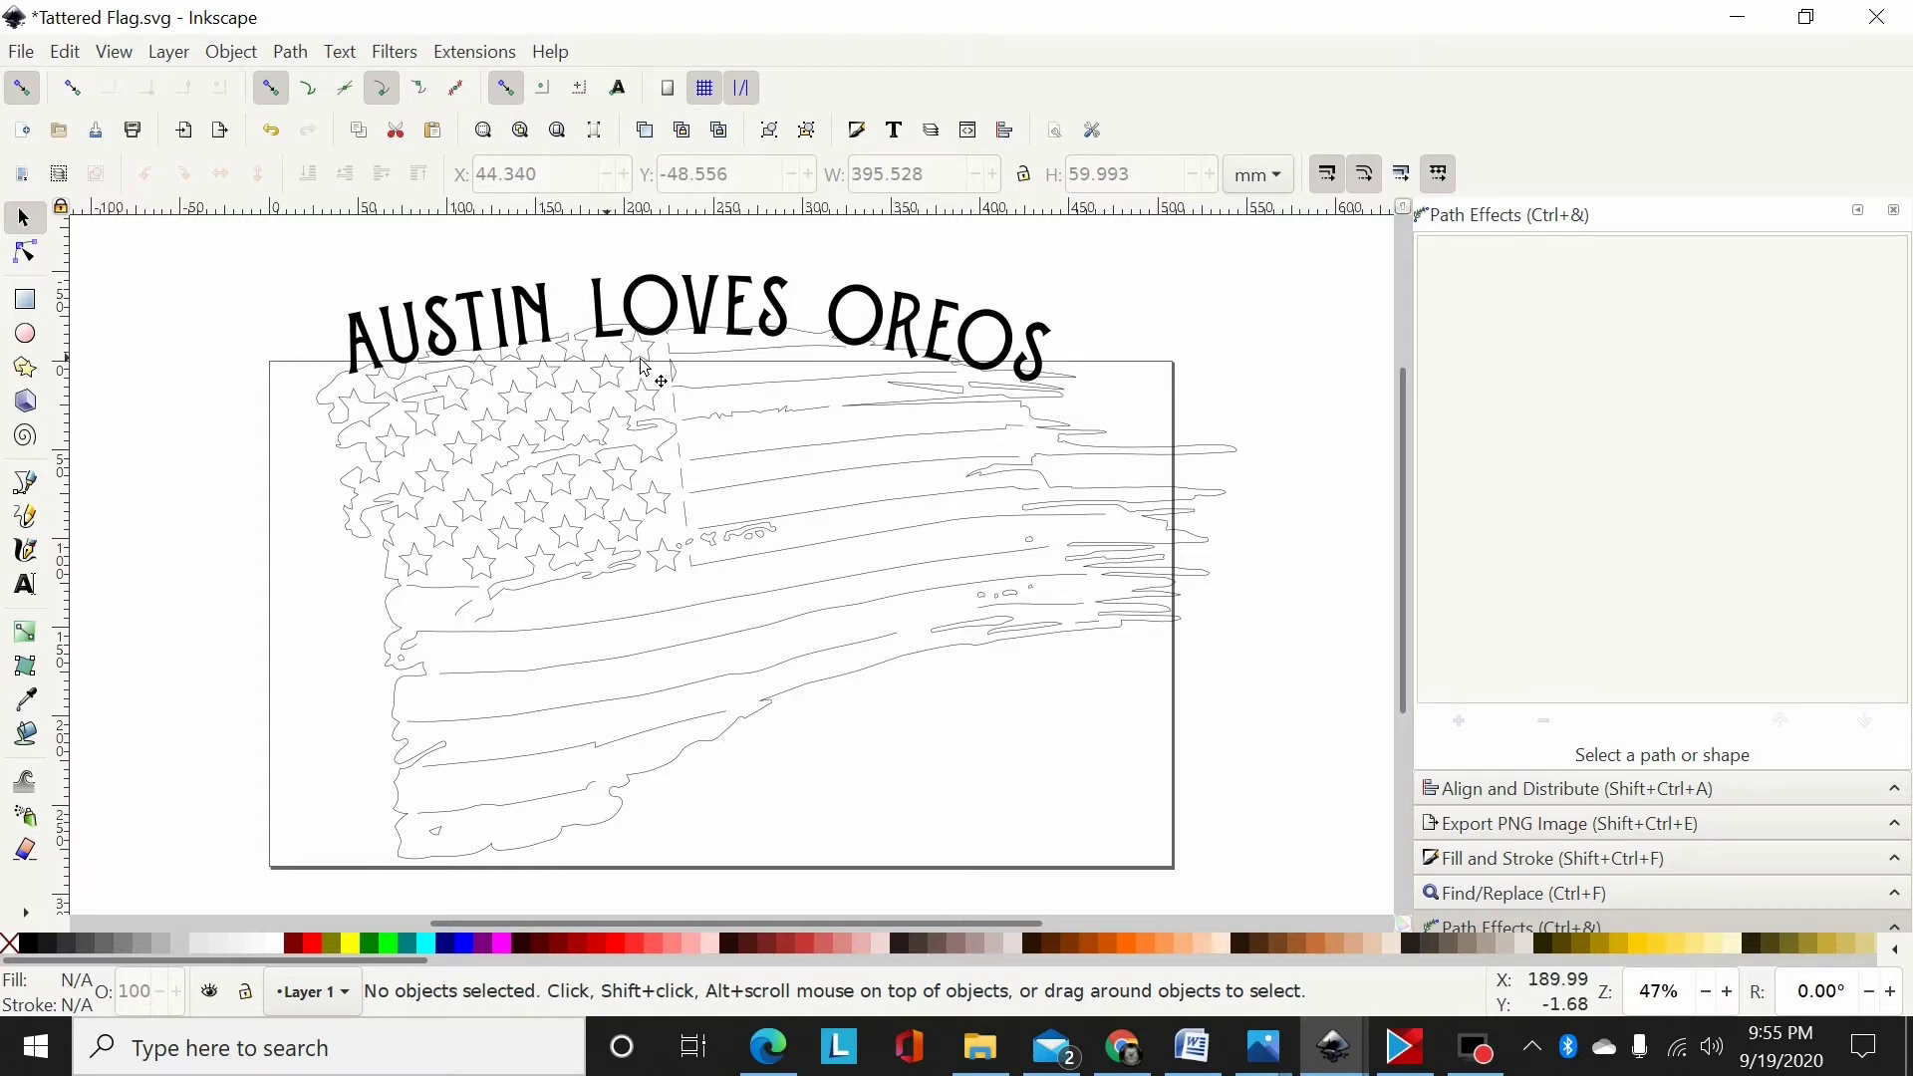
- Select the arched text path together with the flag
click(858, 339)
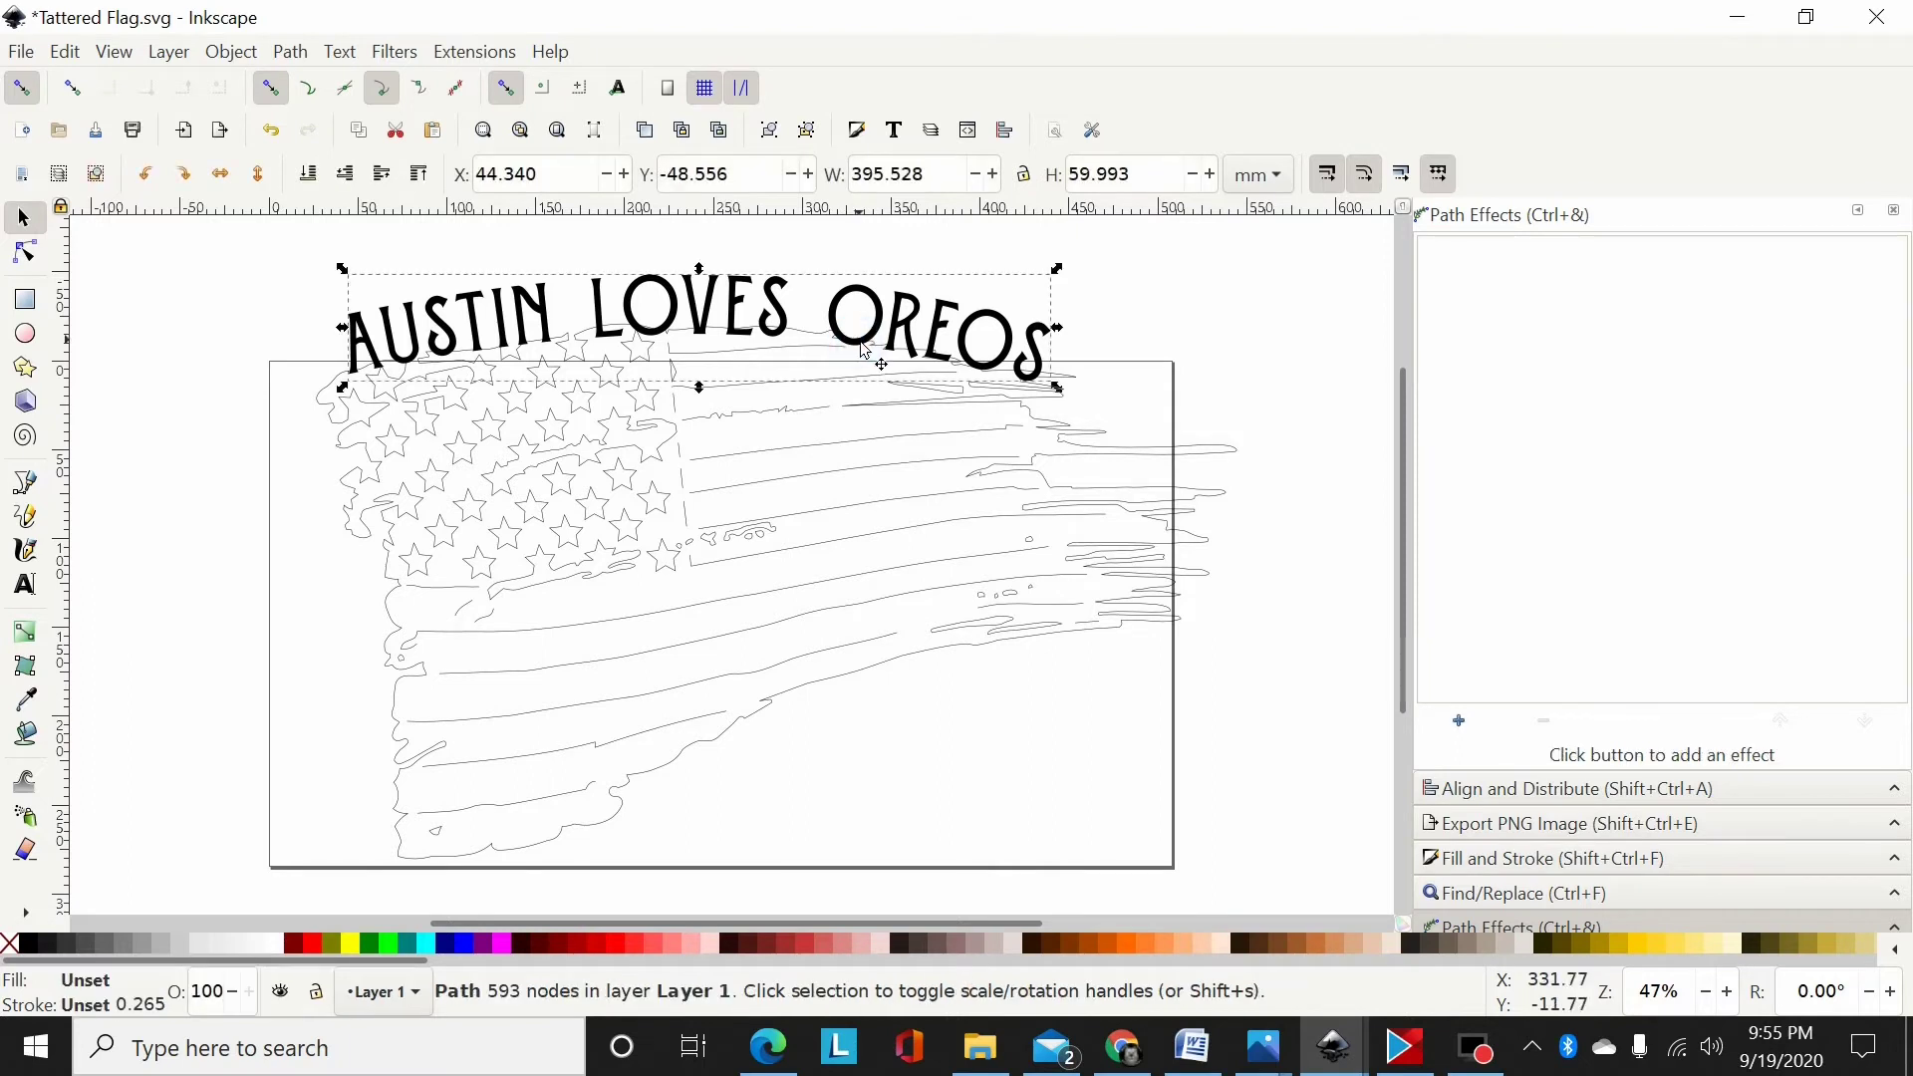
shift+click(888, 470)
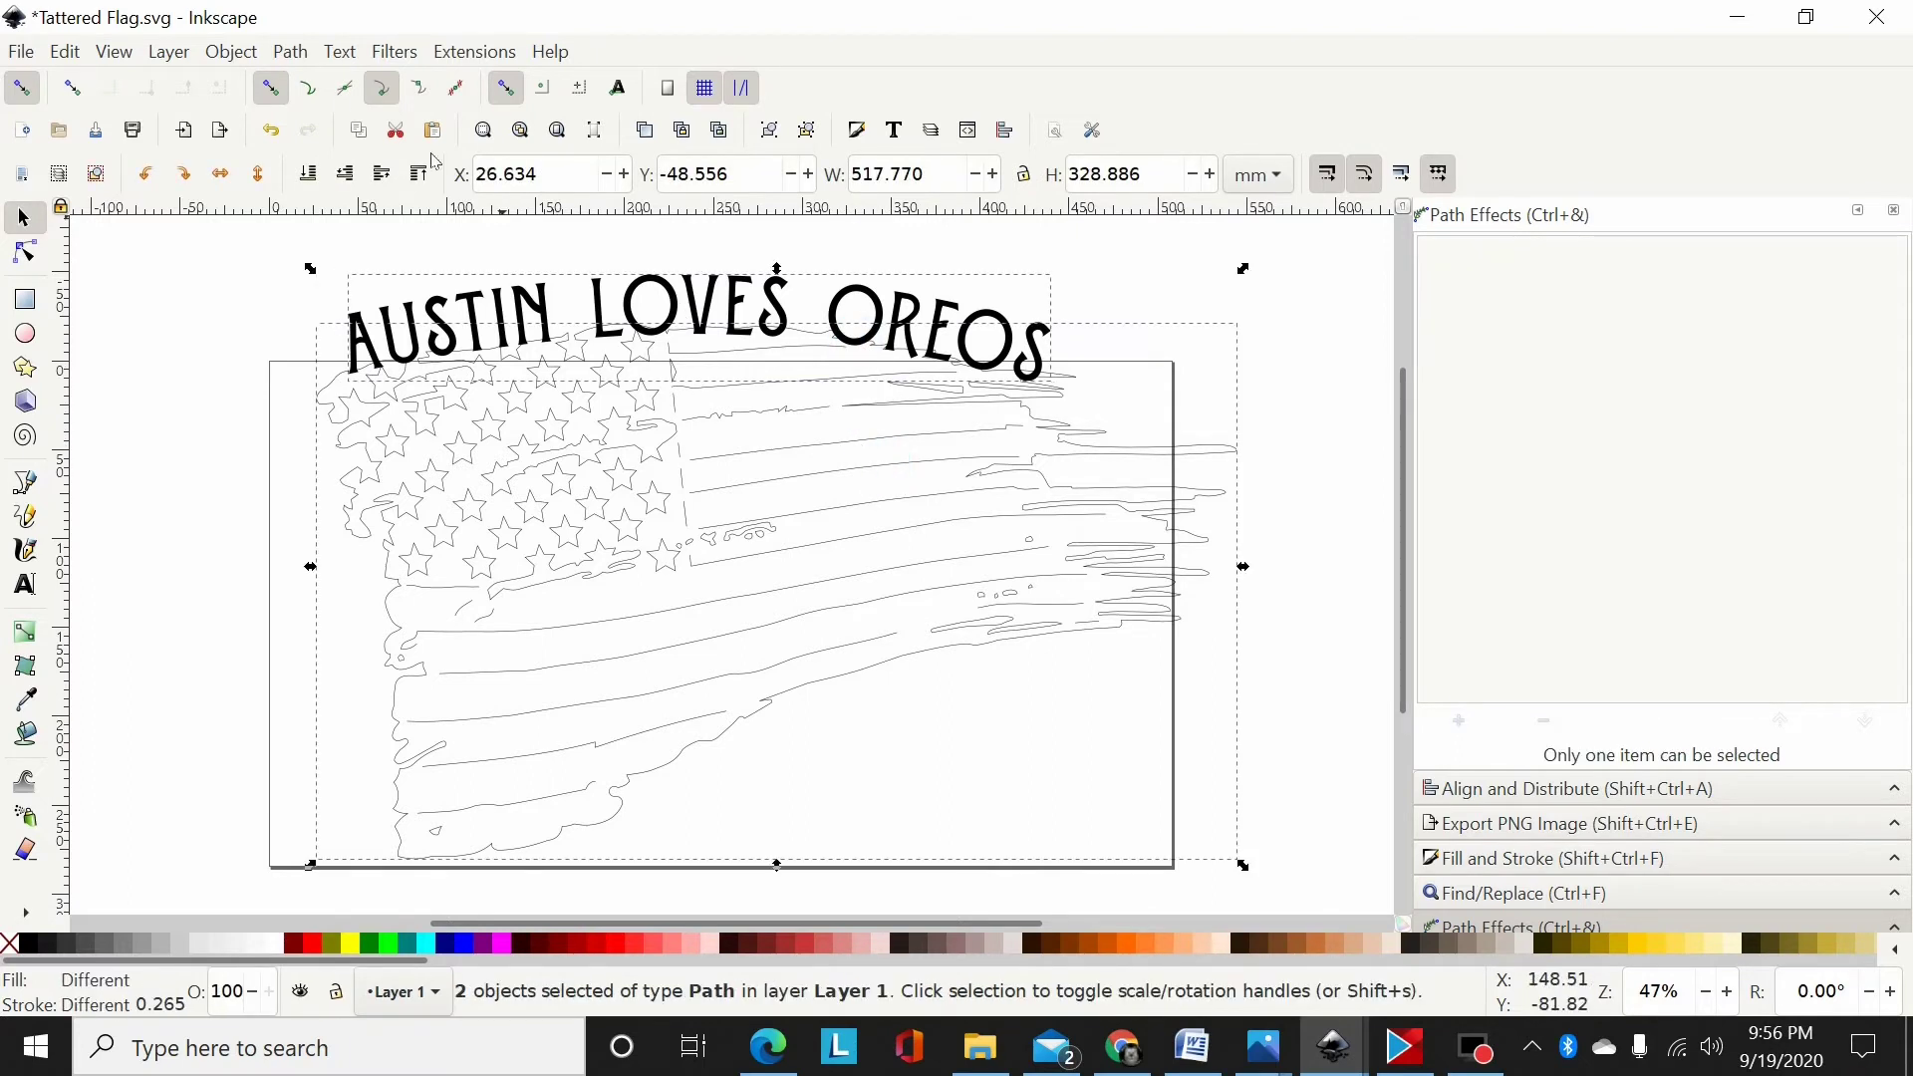
click(286, 52)
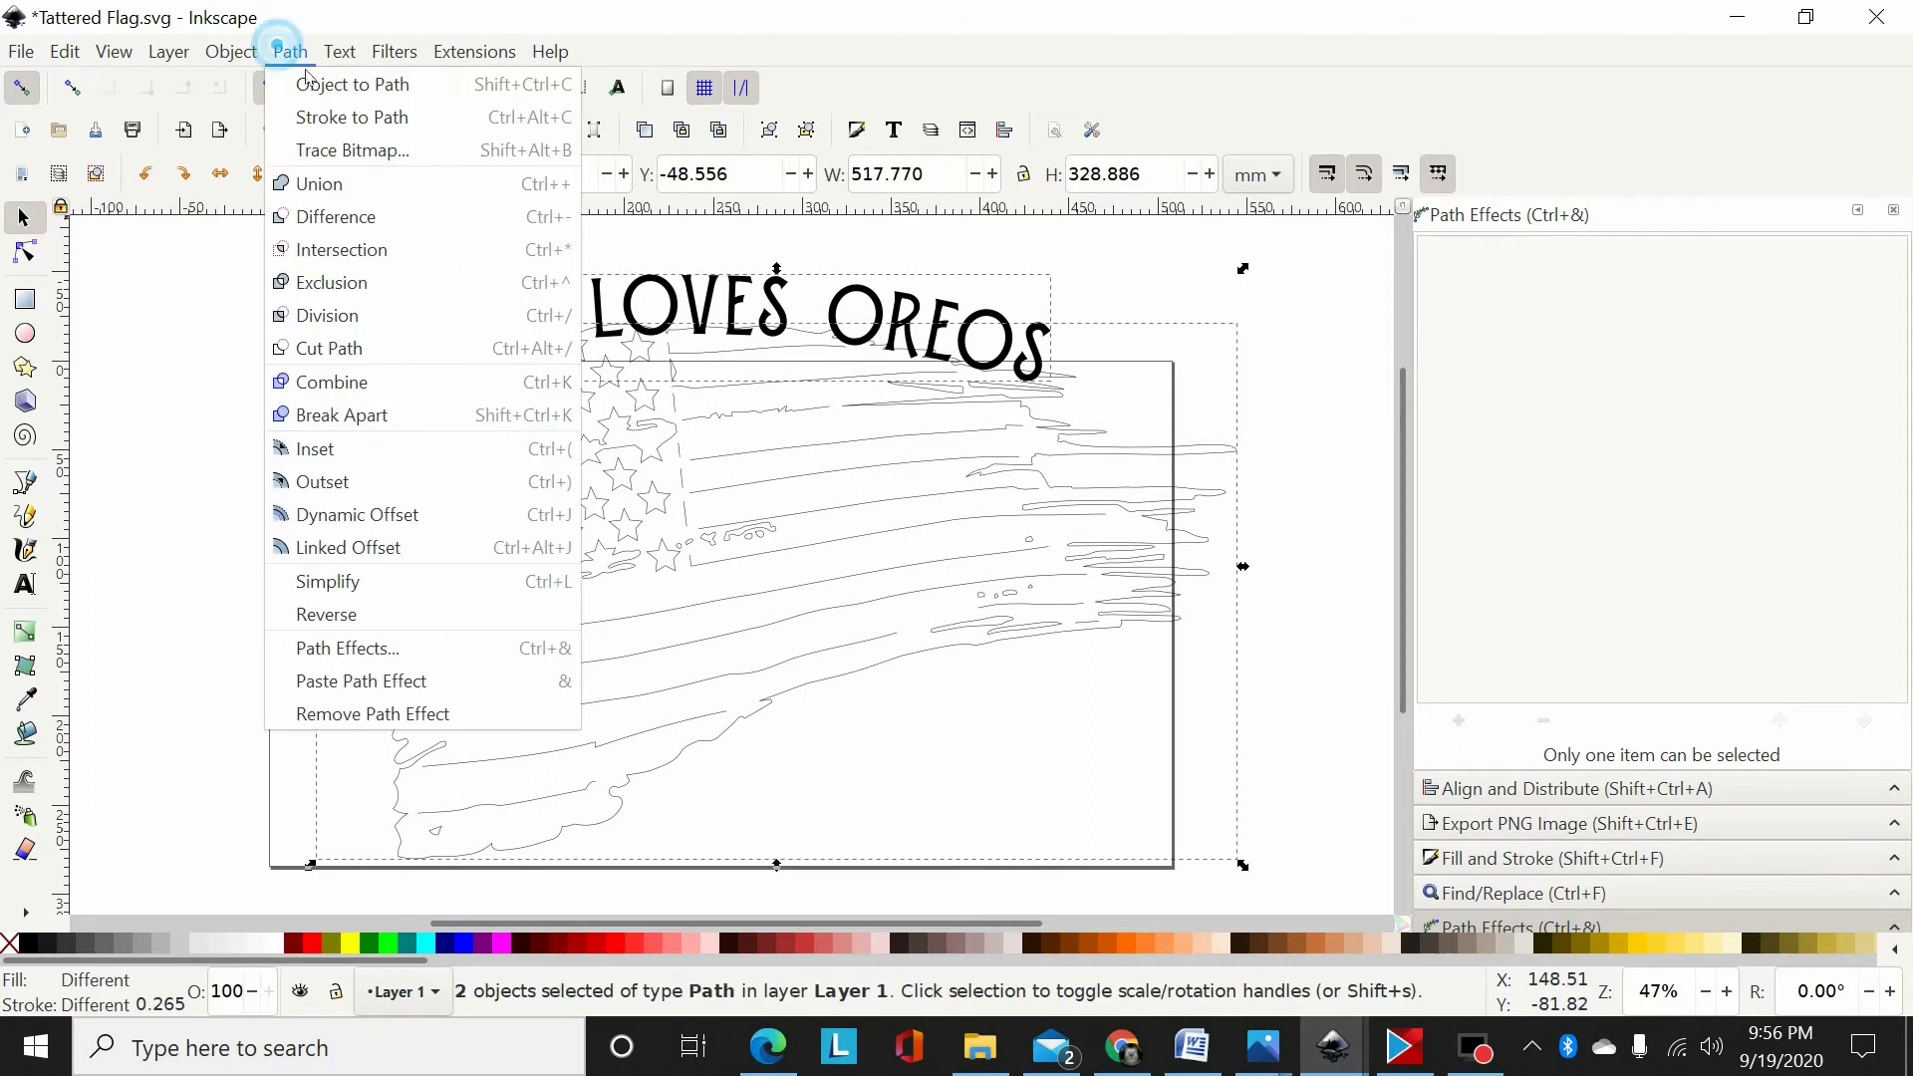
- Union the arched text with the flag, then undo it so they stay separate
click(321, 189)
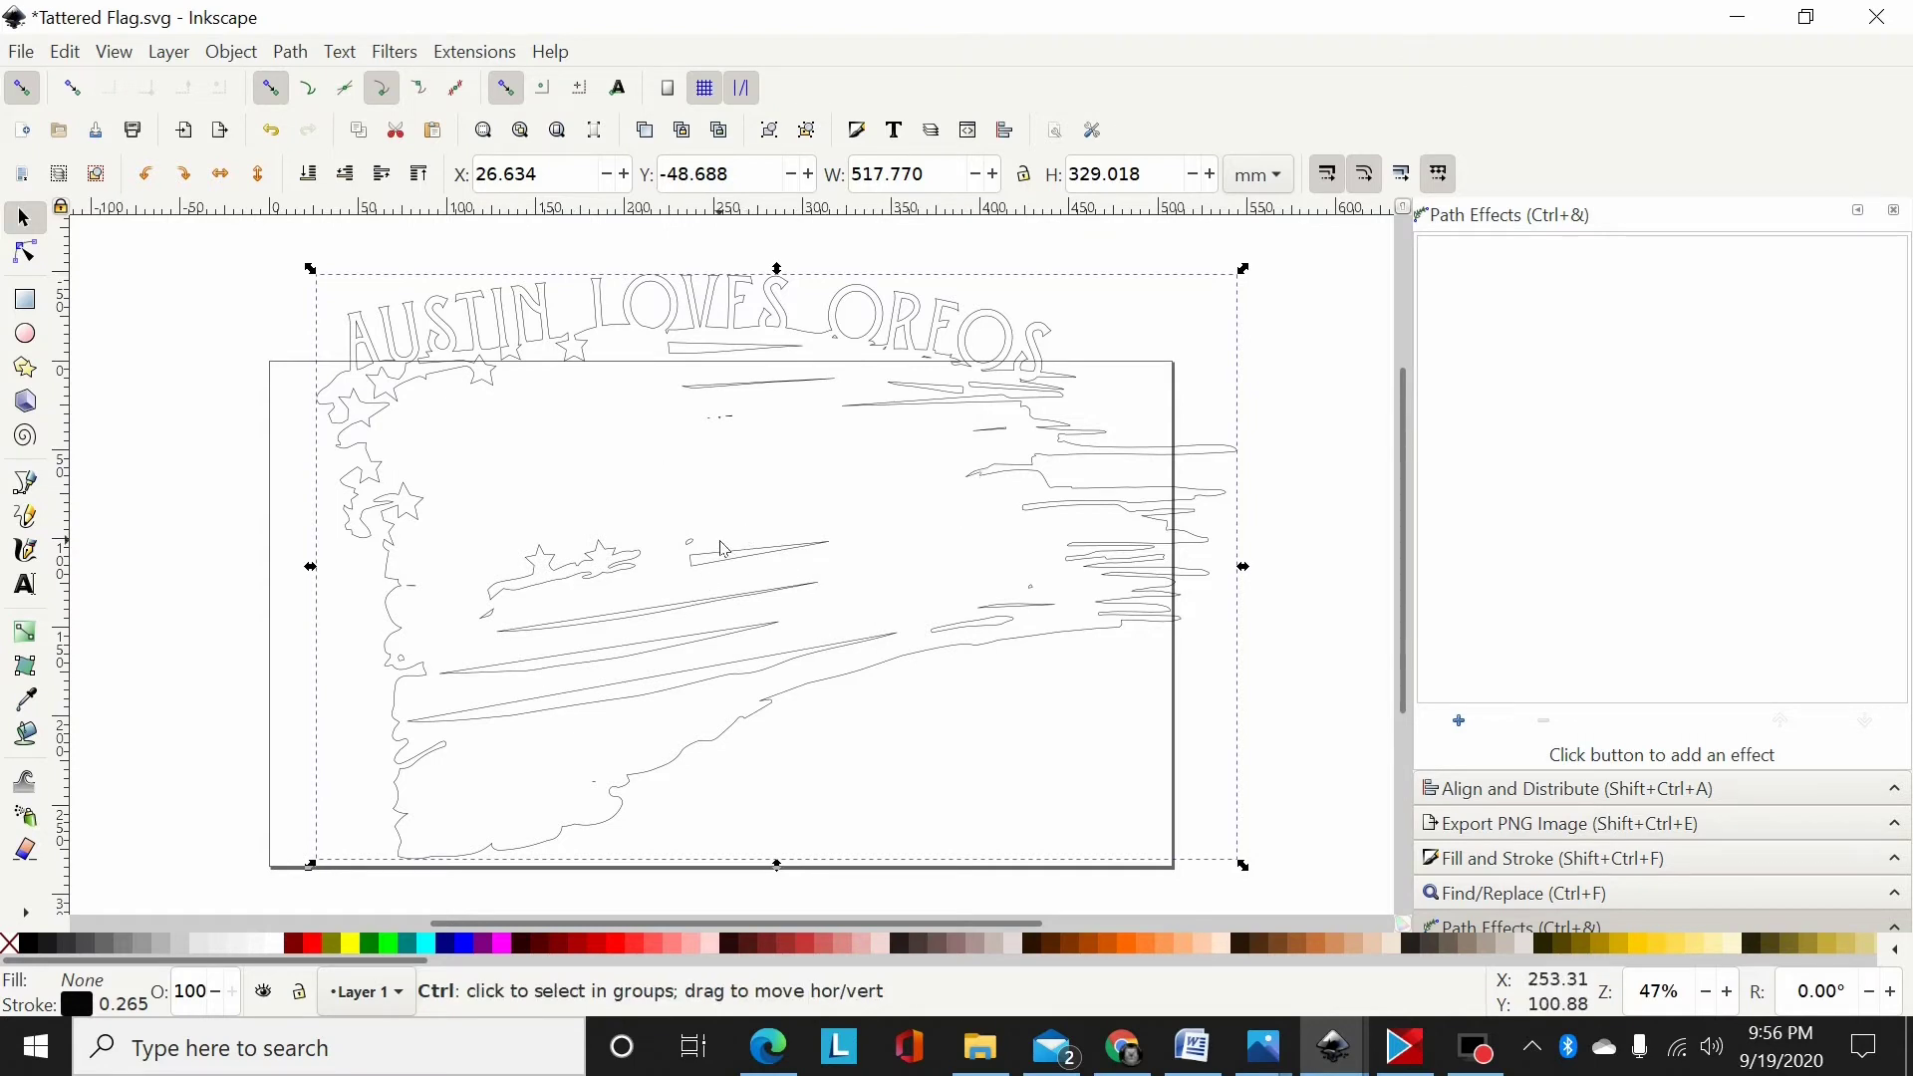
key(ctrl+z)
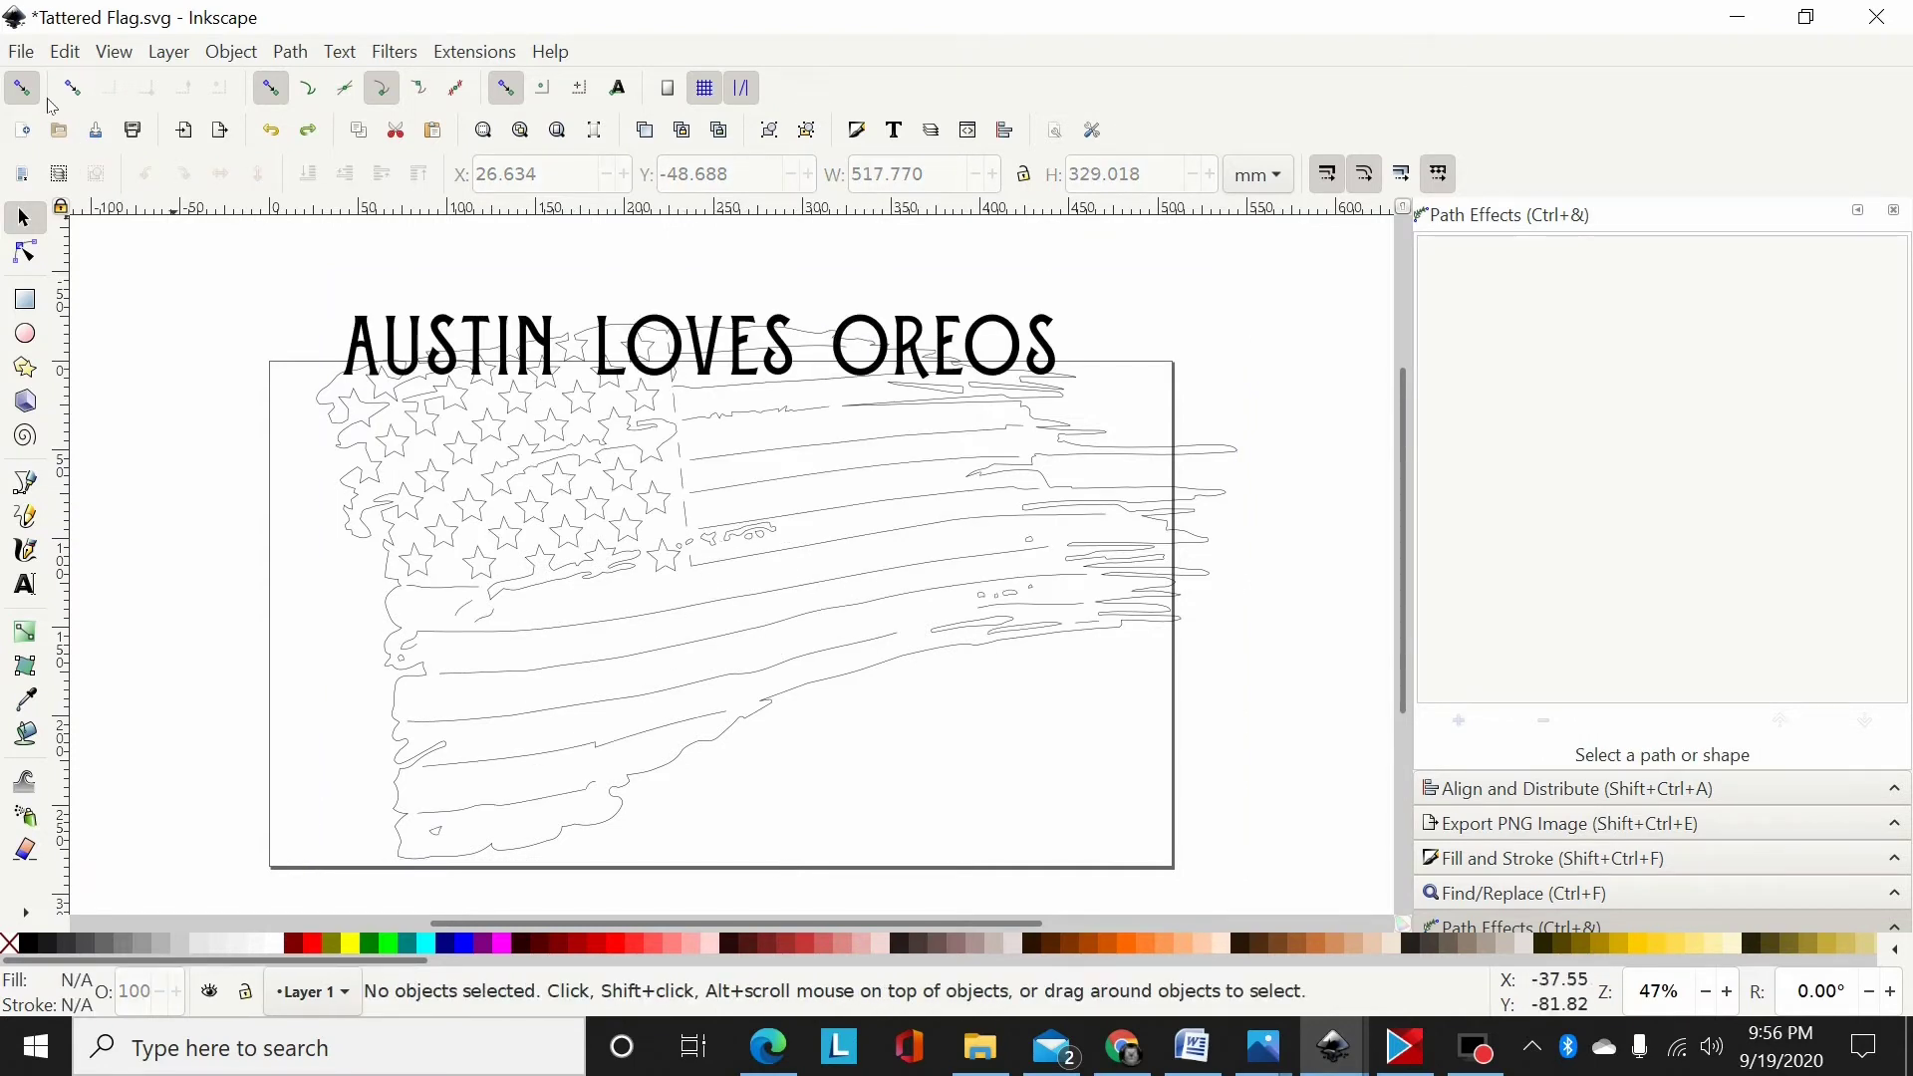
click(68, 53)
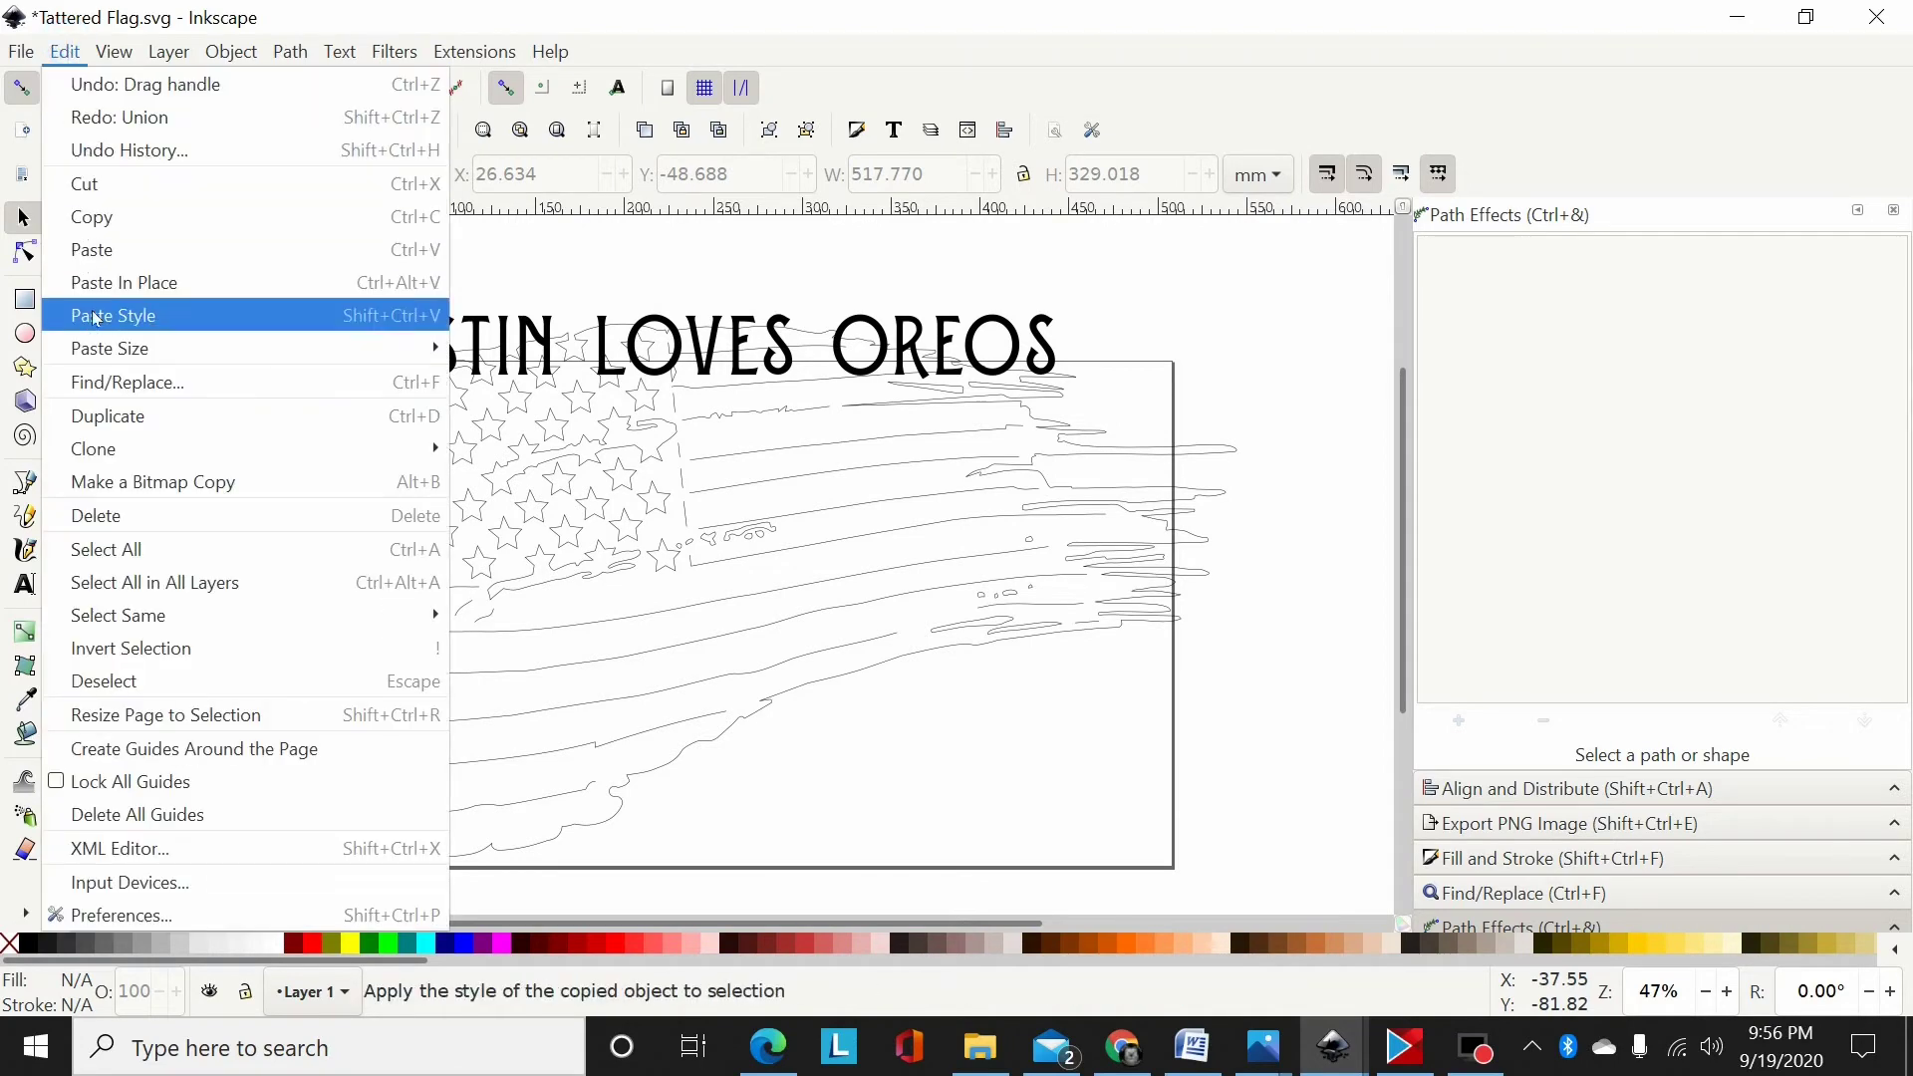
mouse_move(29, 66)
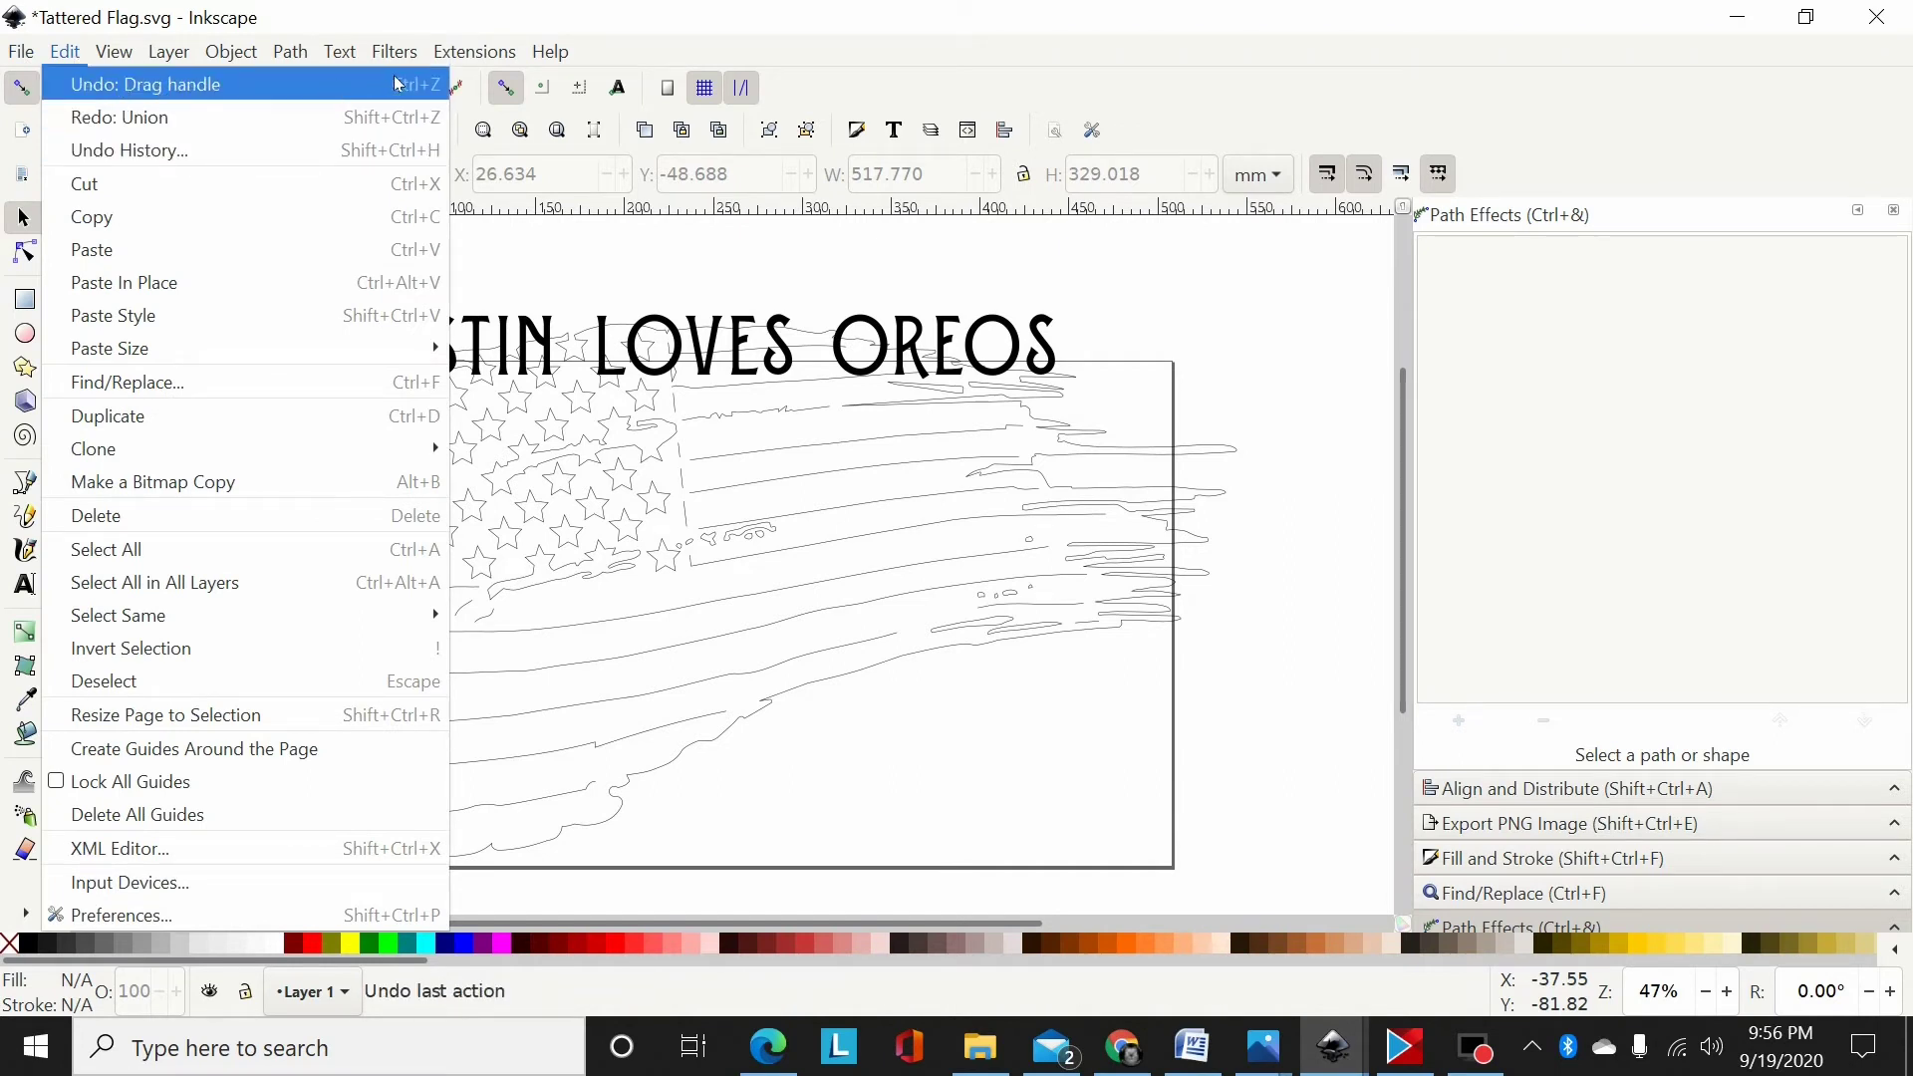
click(1200, 317)
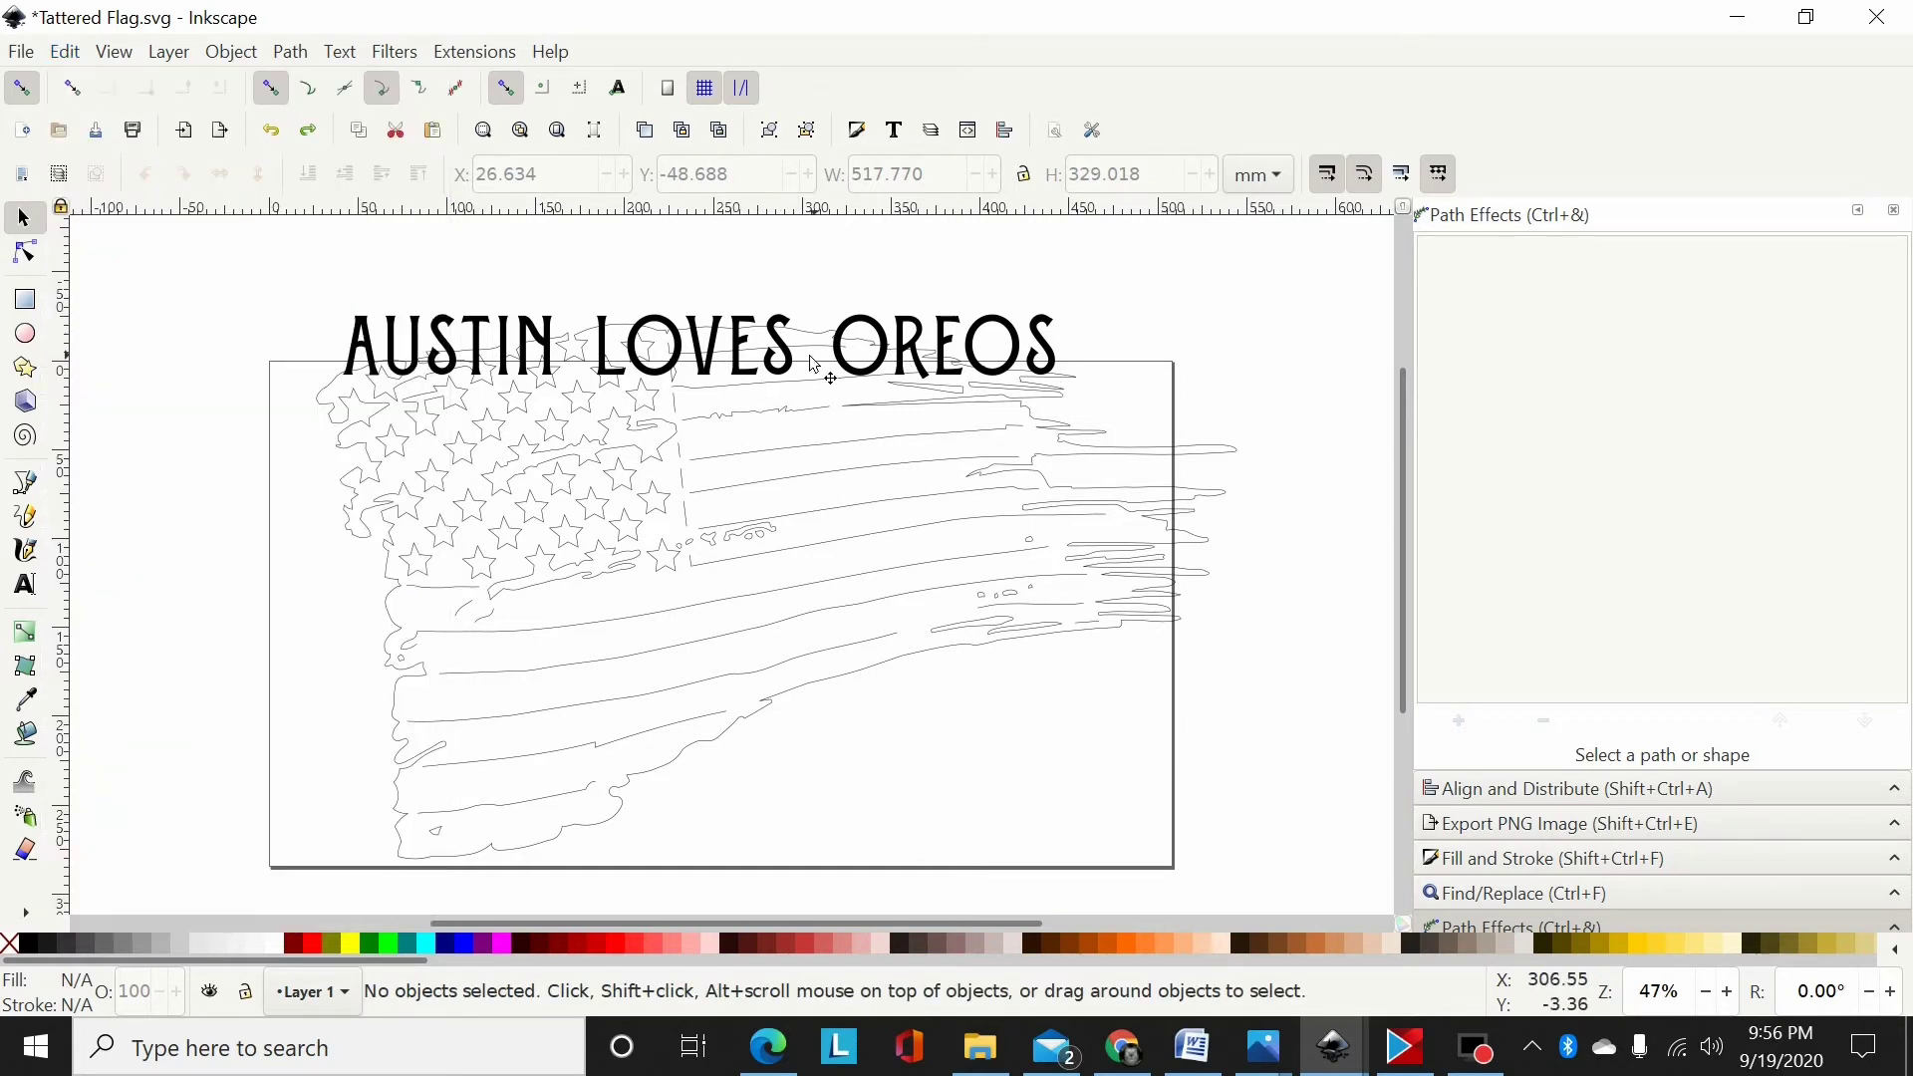
- Redo and undo the union to confirm text and flag stay separate, reselecting the text
click(881, 354)
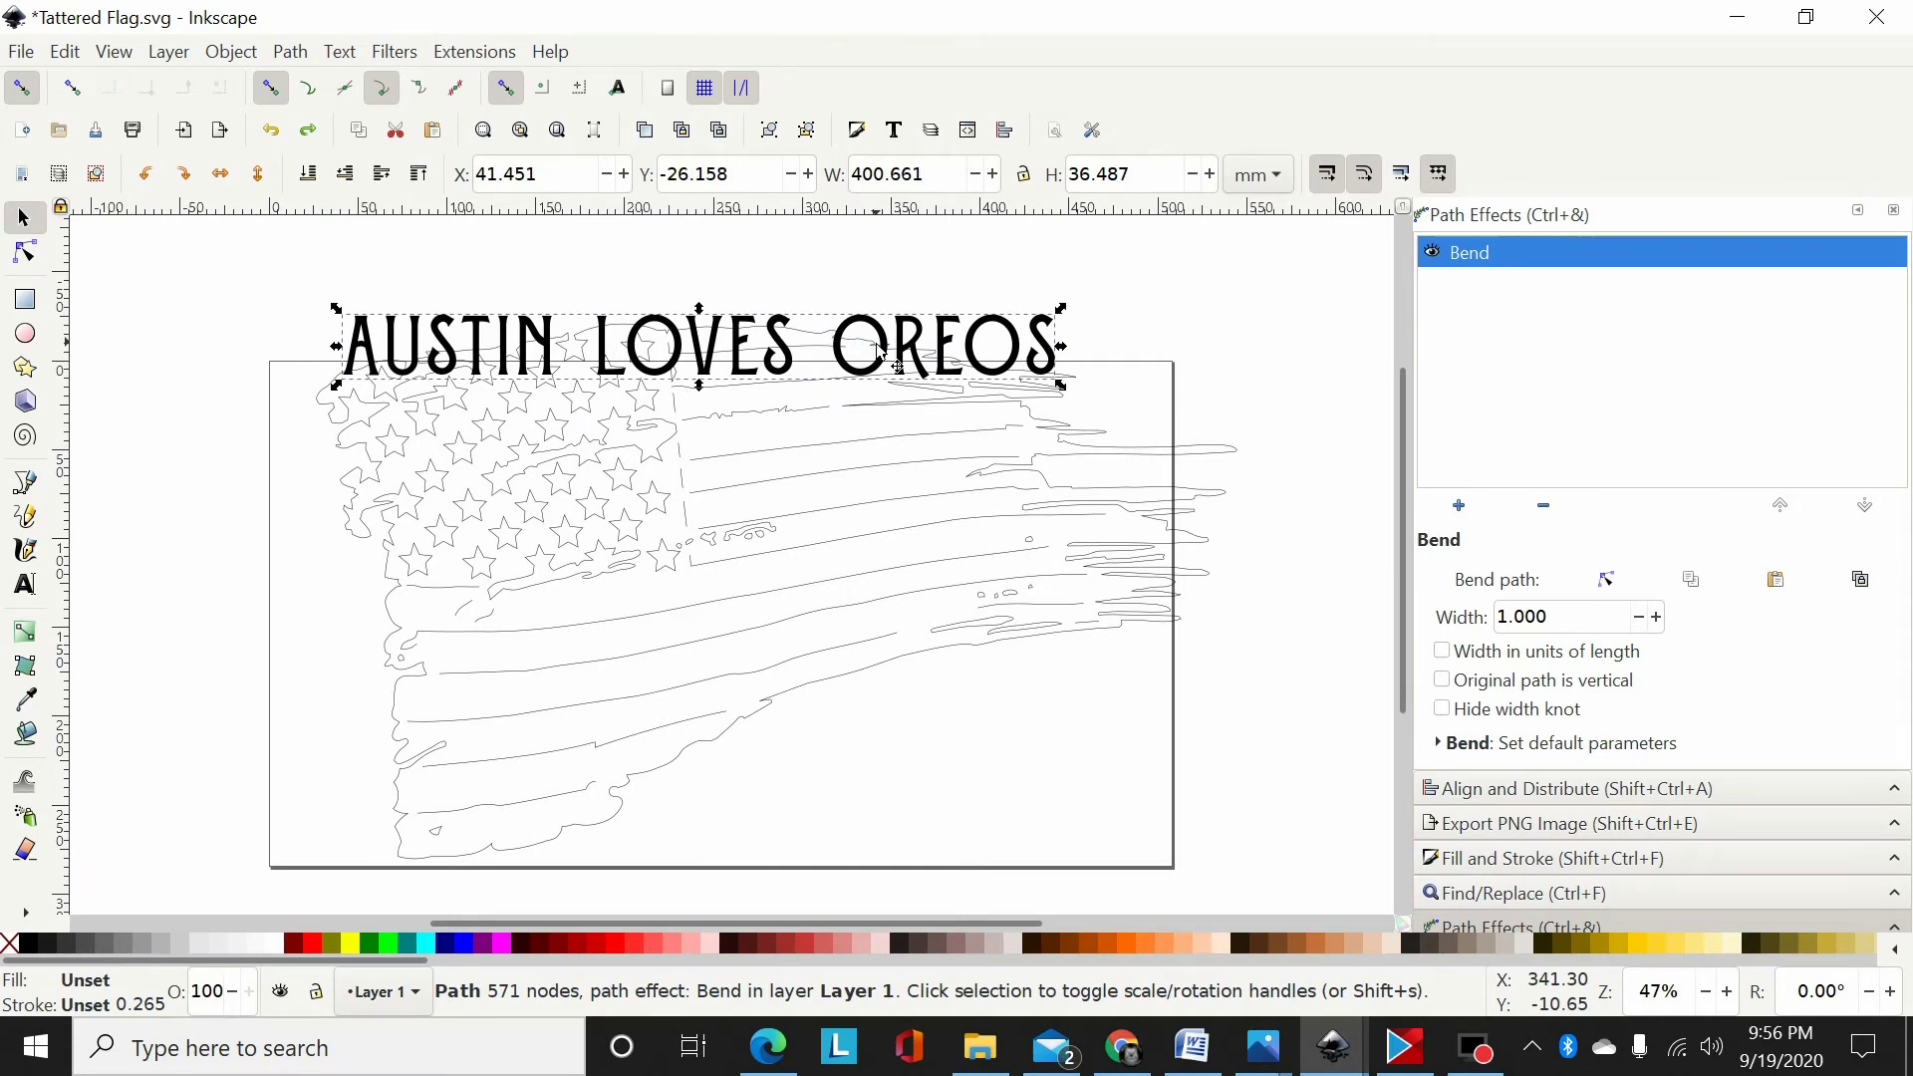
key(ctrl+shift+z)
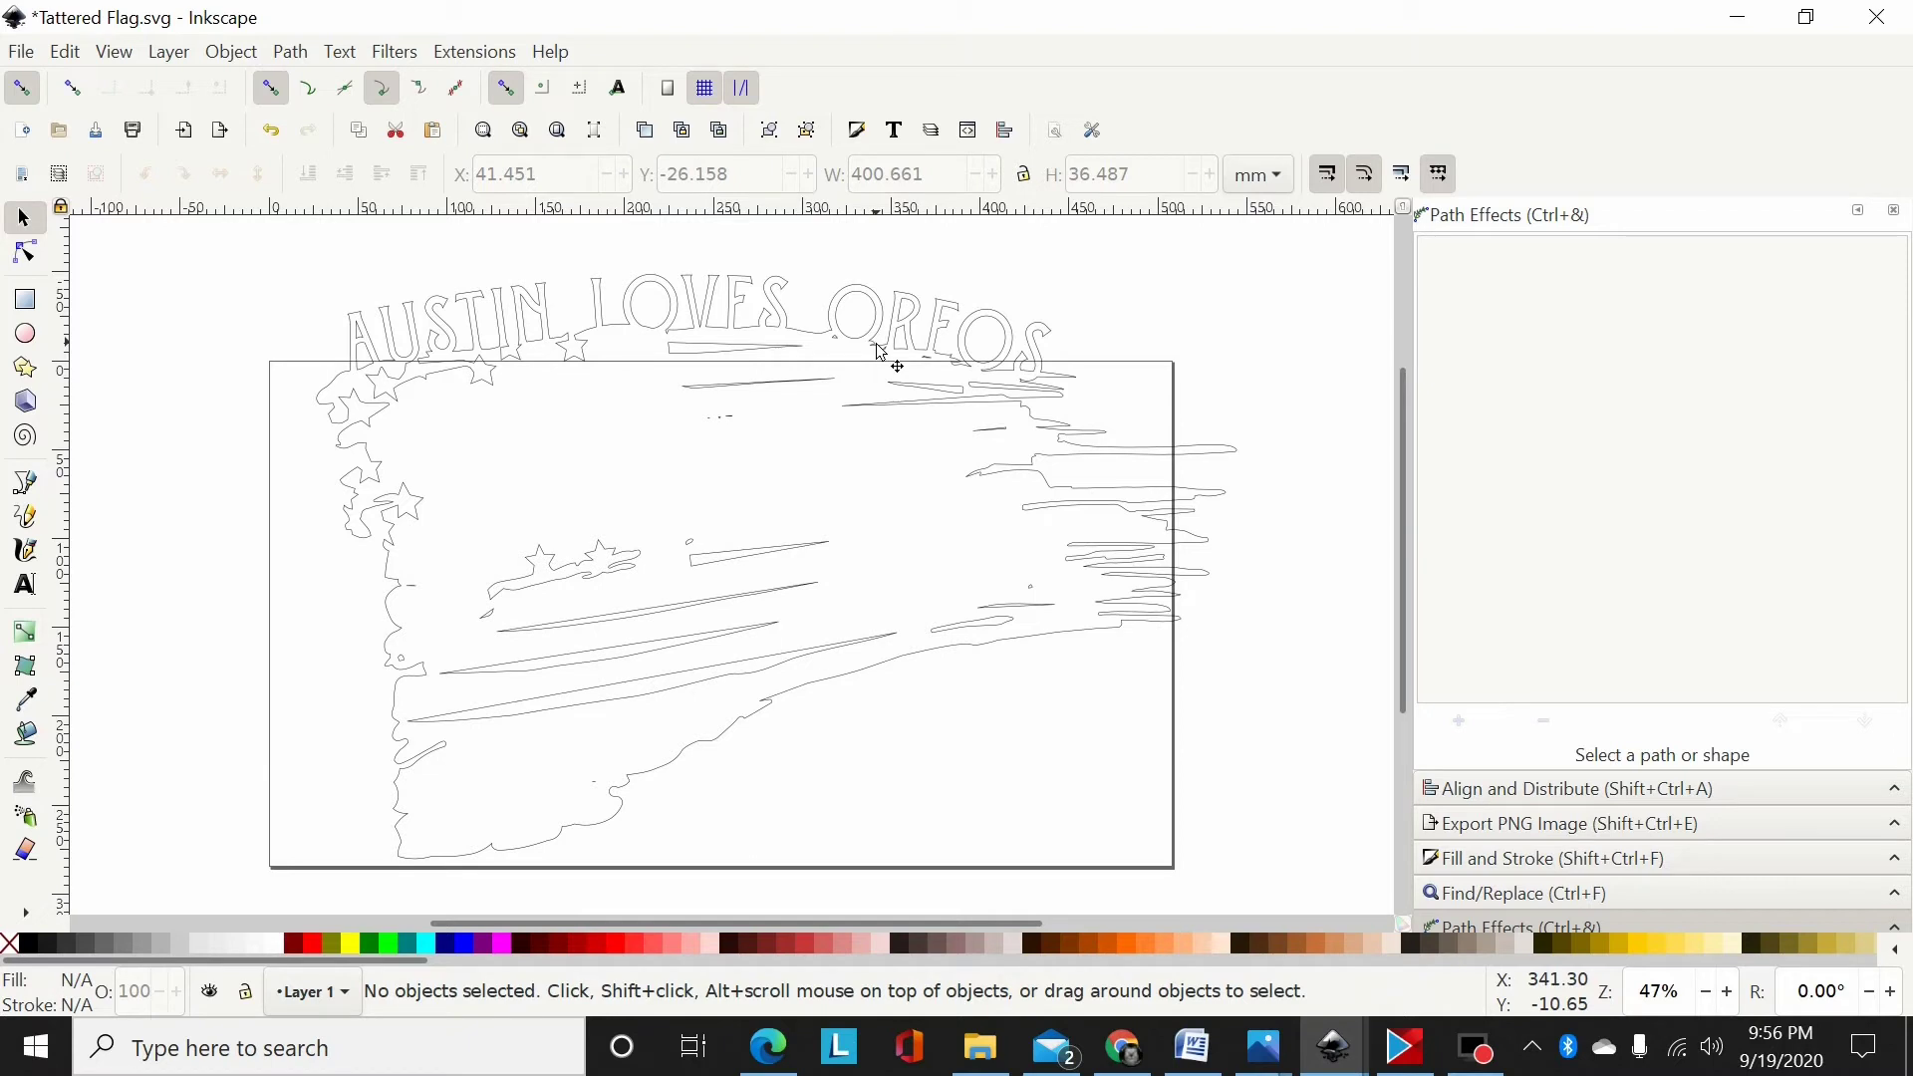
key(ctrl+z)
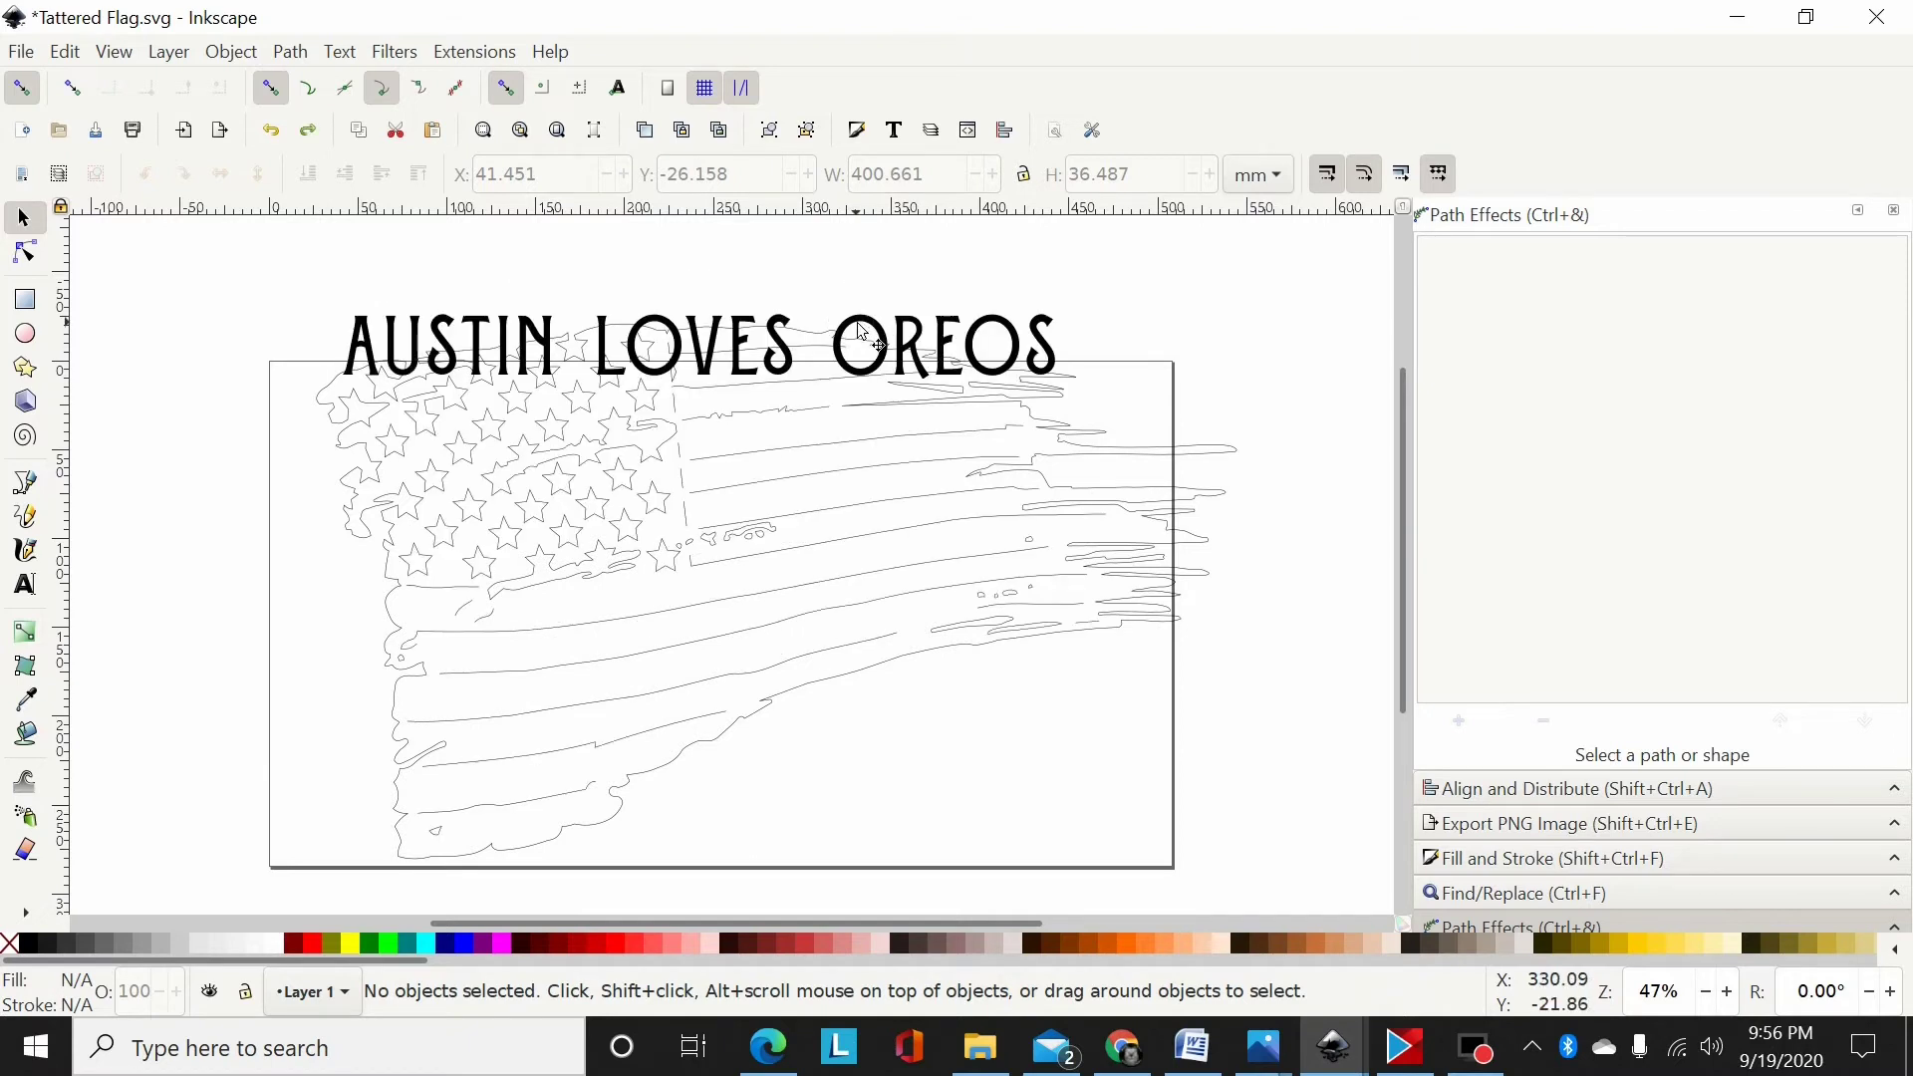
click(862, 329)
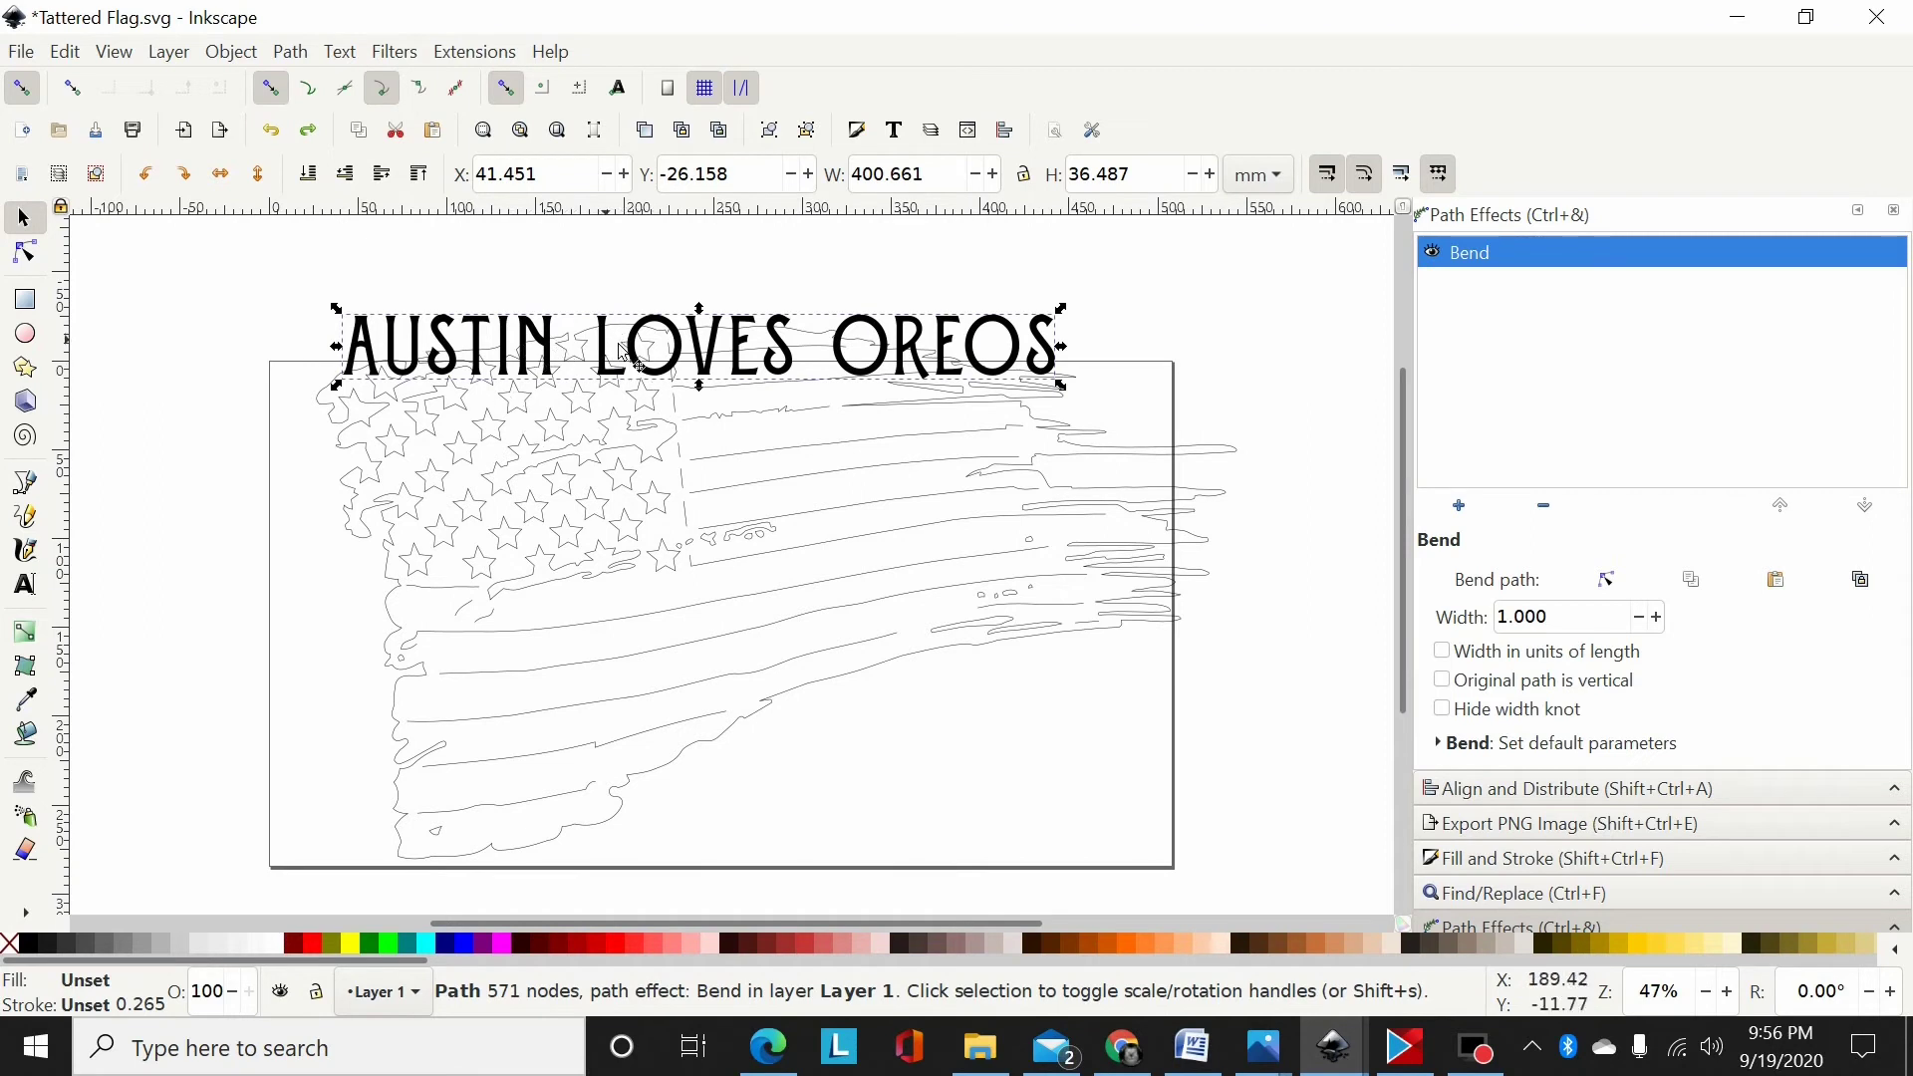
- Drag the Bend path and its handles near the L and O to reshape the text arch
click(1606, 579)
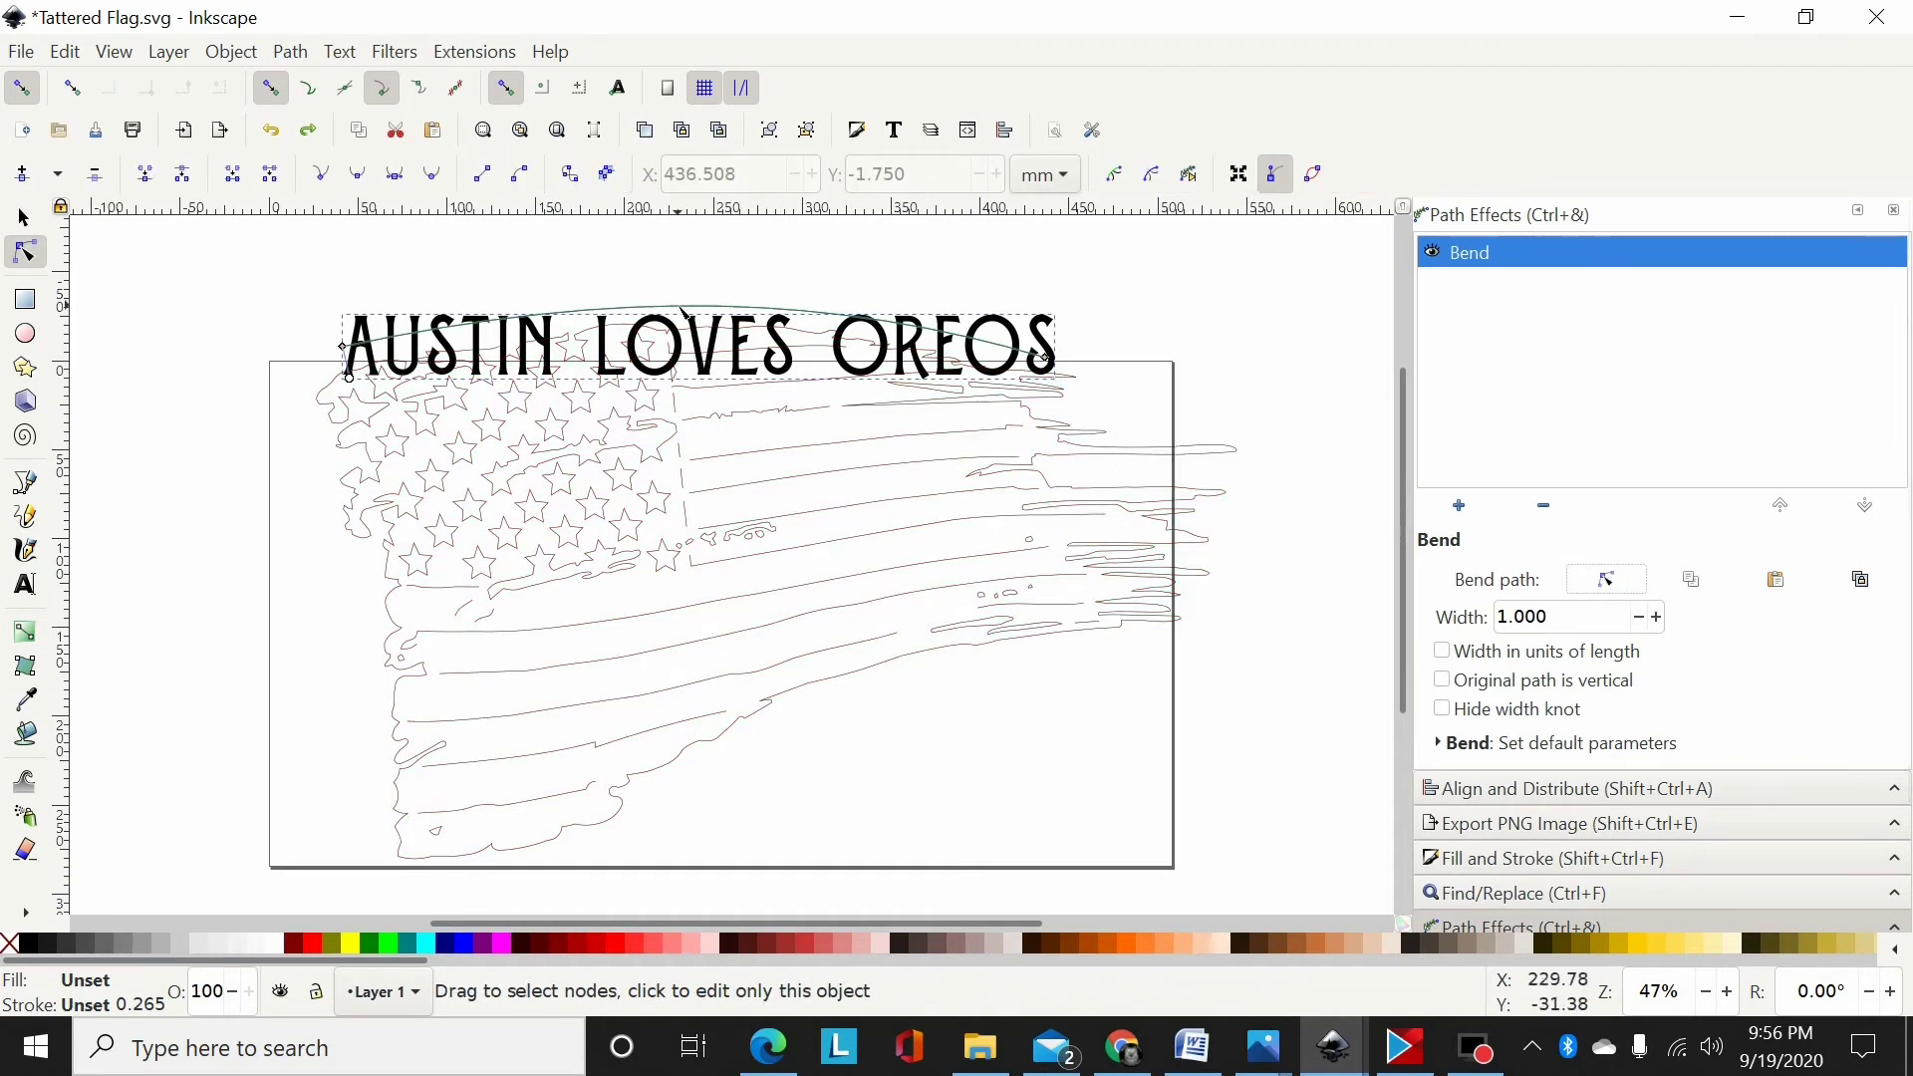
drag(683, 308, 702, 323)
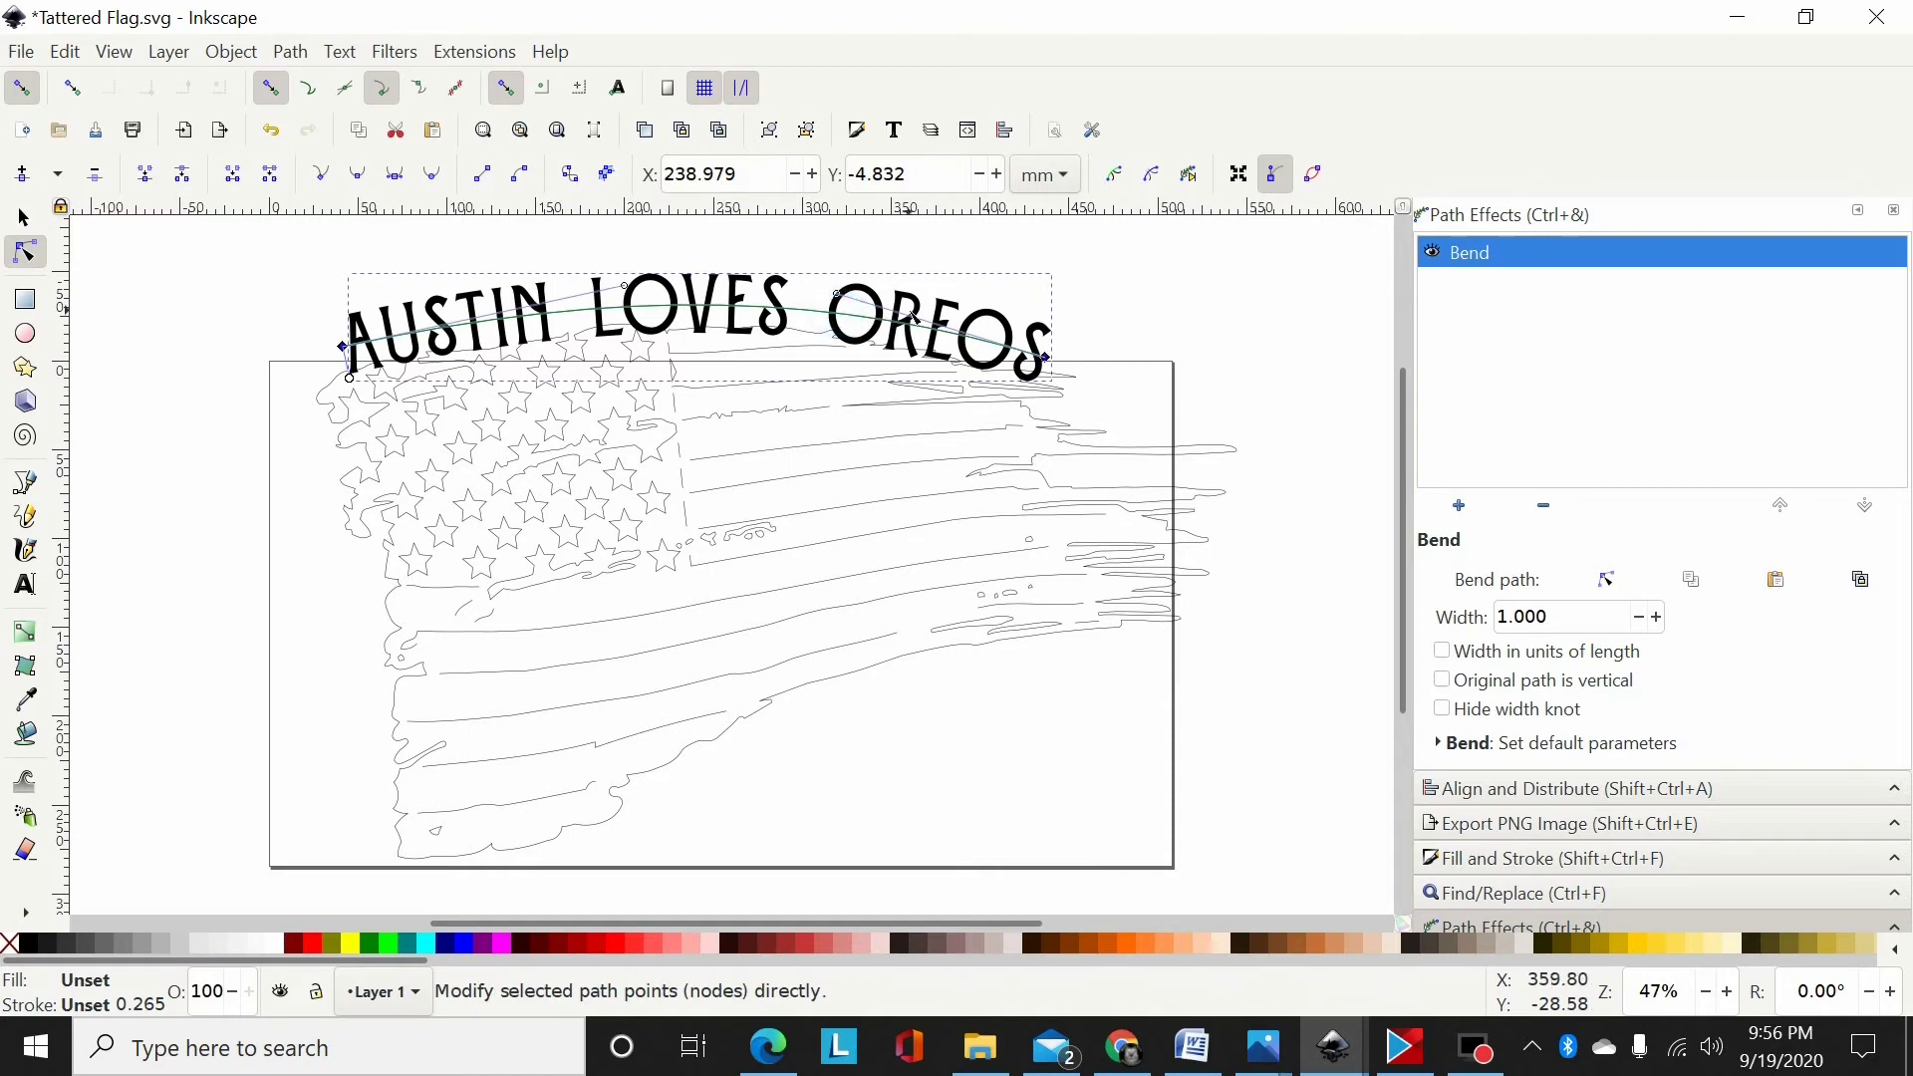
drag(837, 295, 854, 292)
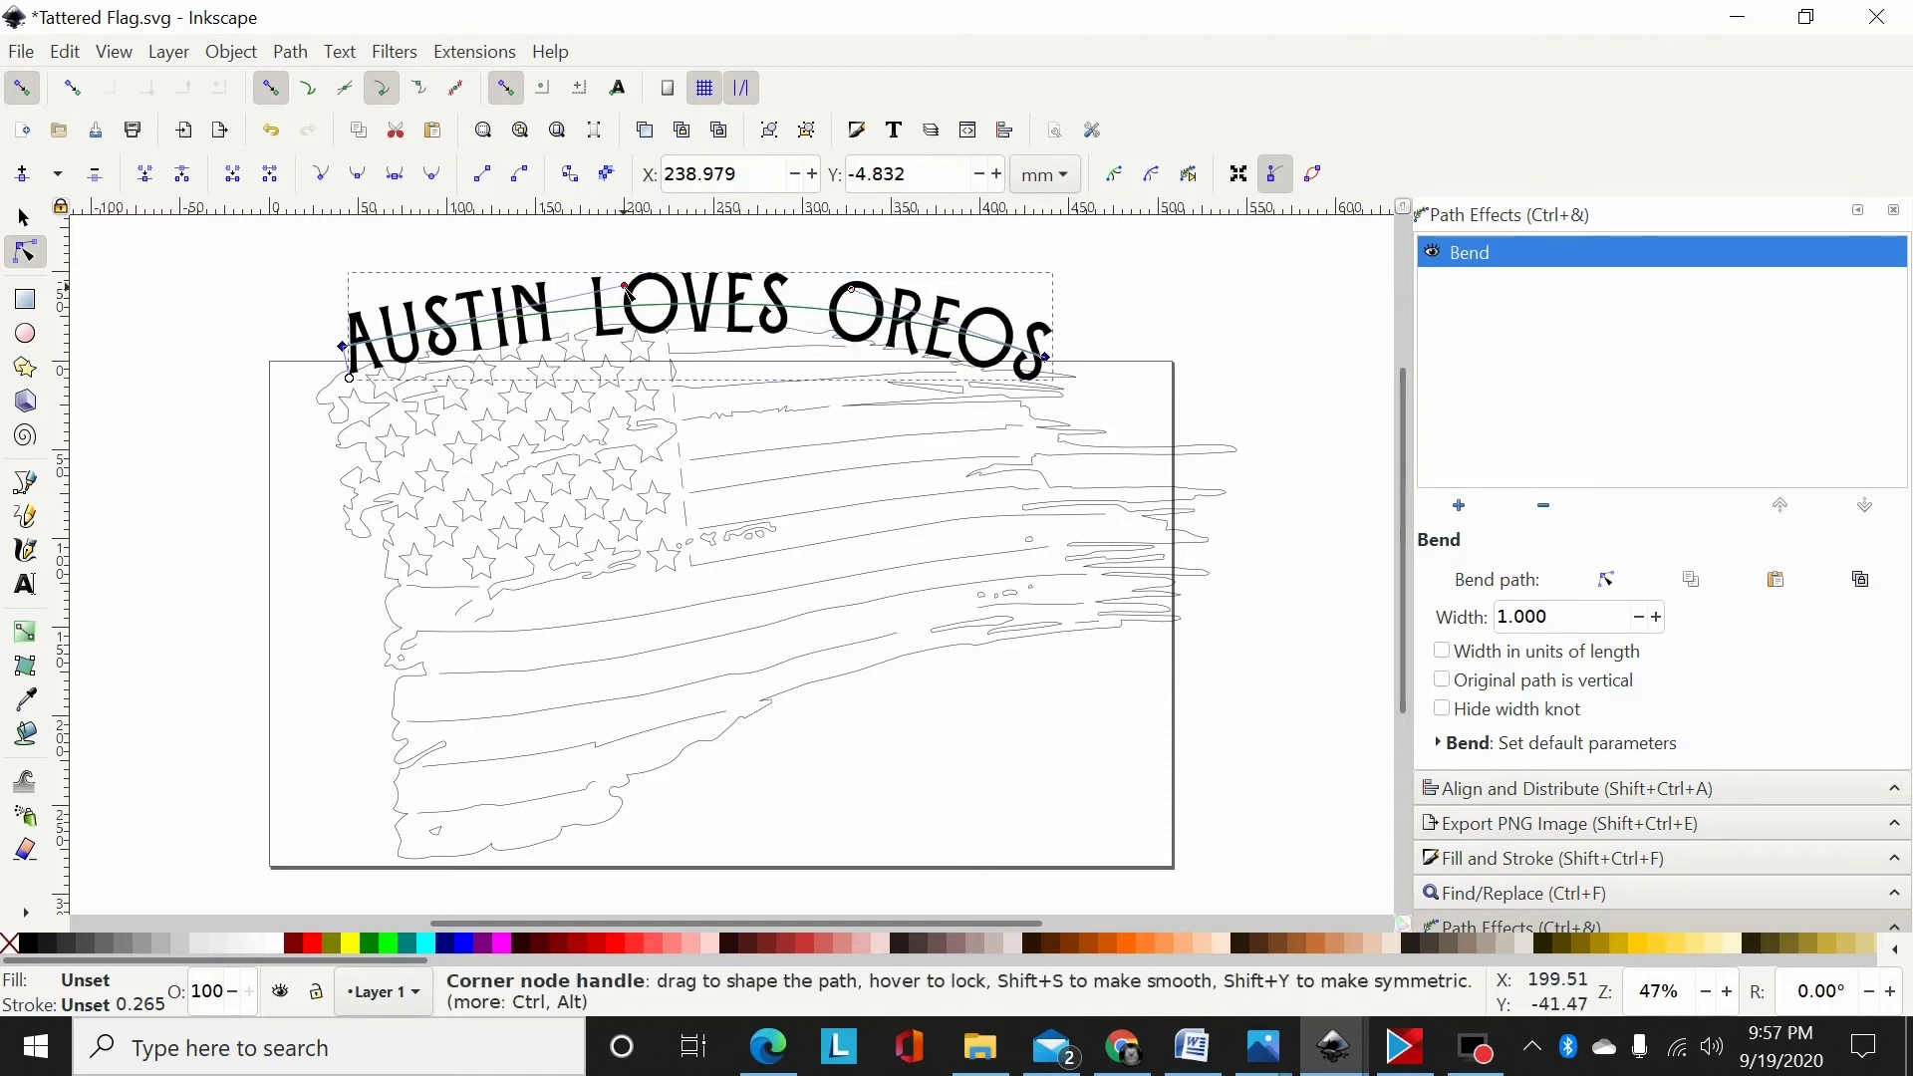
drag(628, 289, 671, 291)
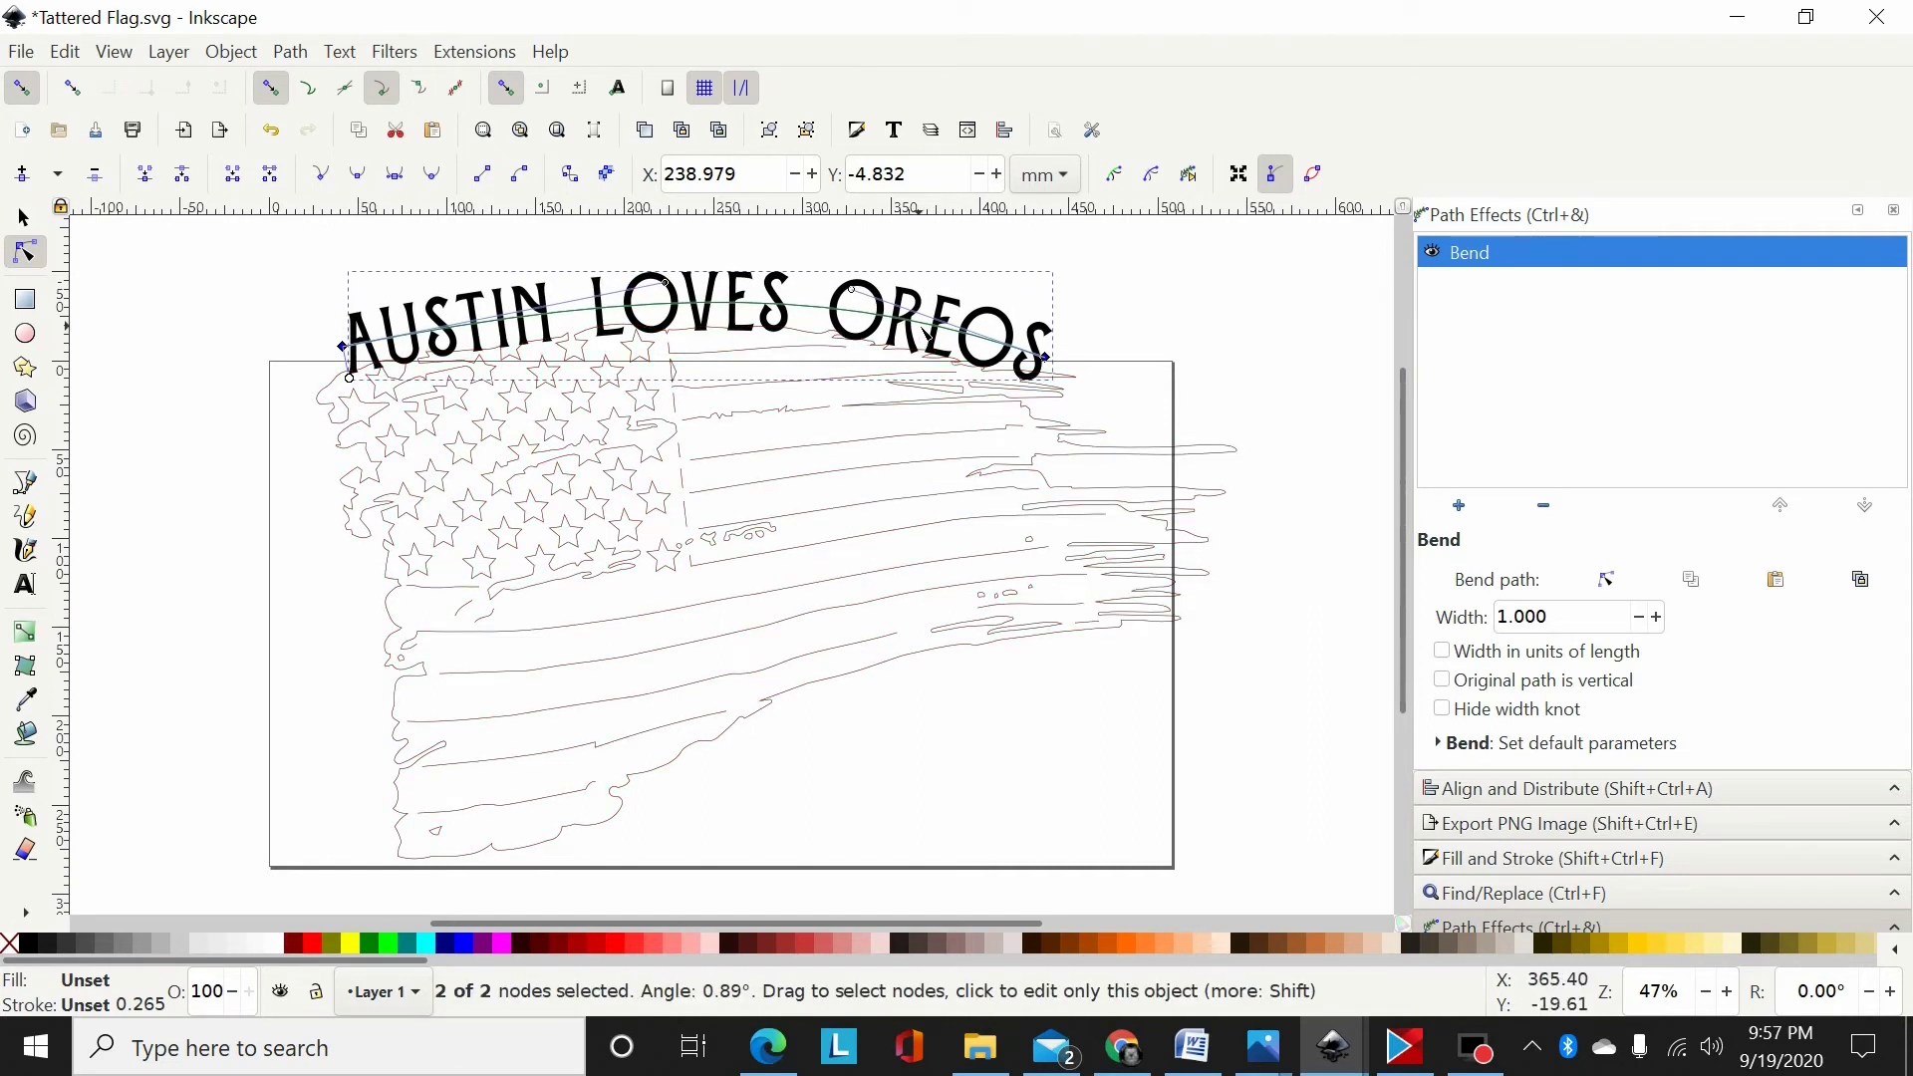
drag(853, 291, 849, 300)
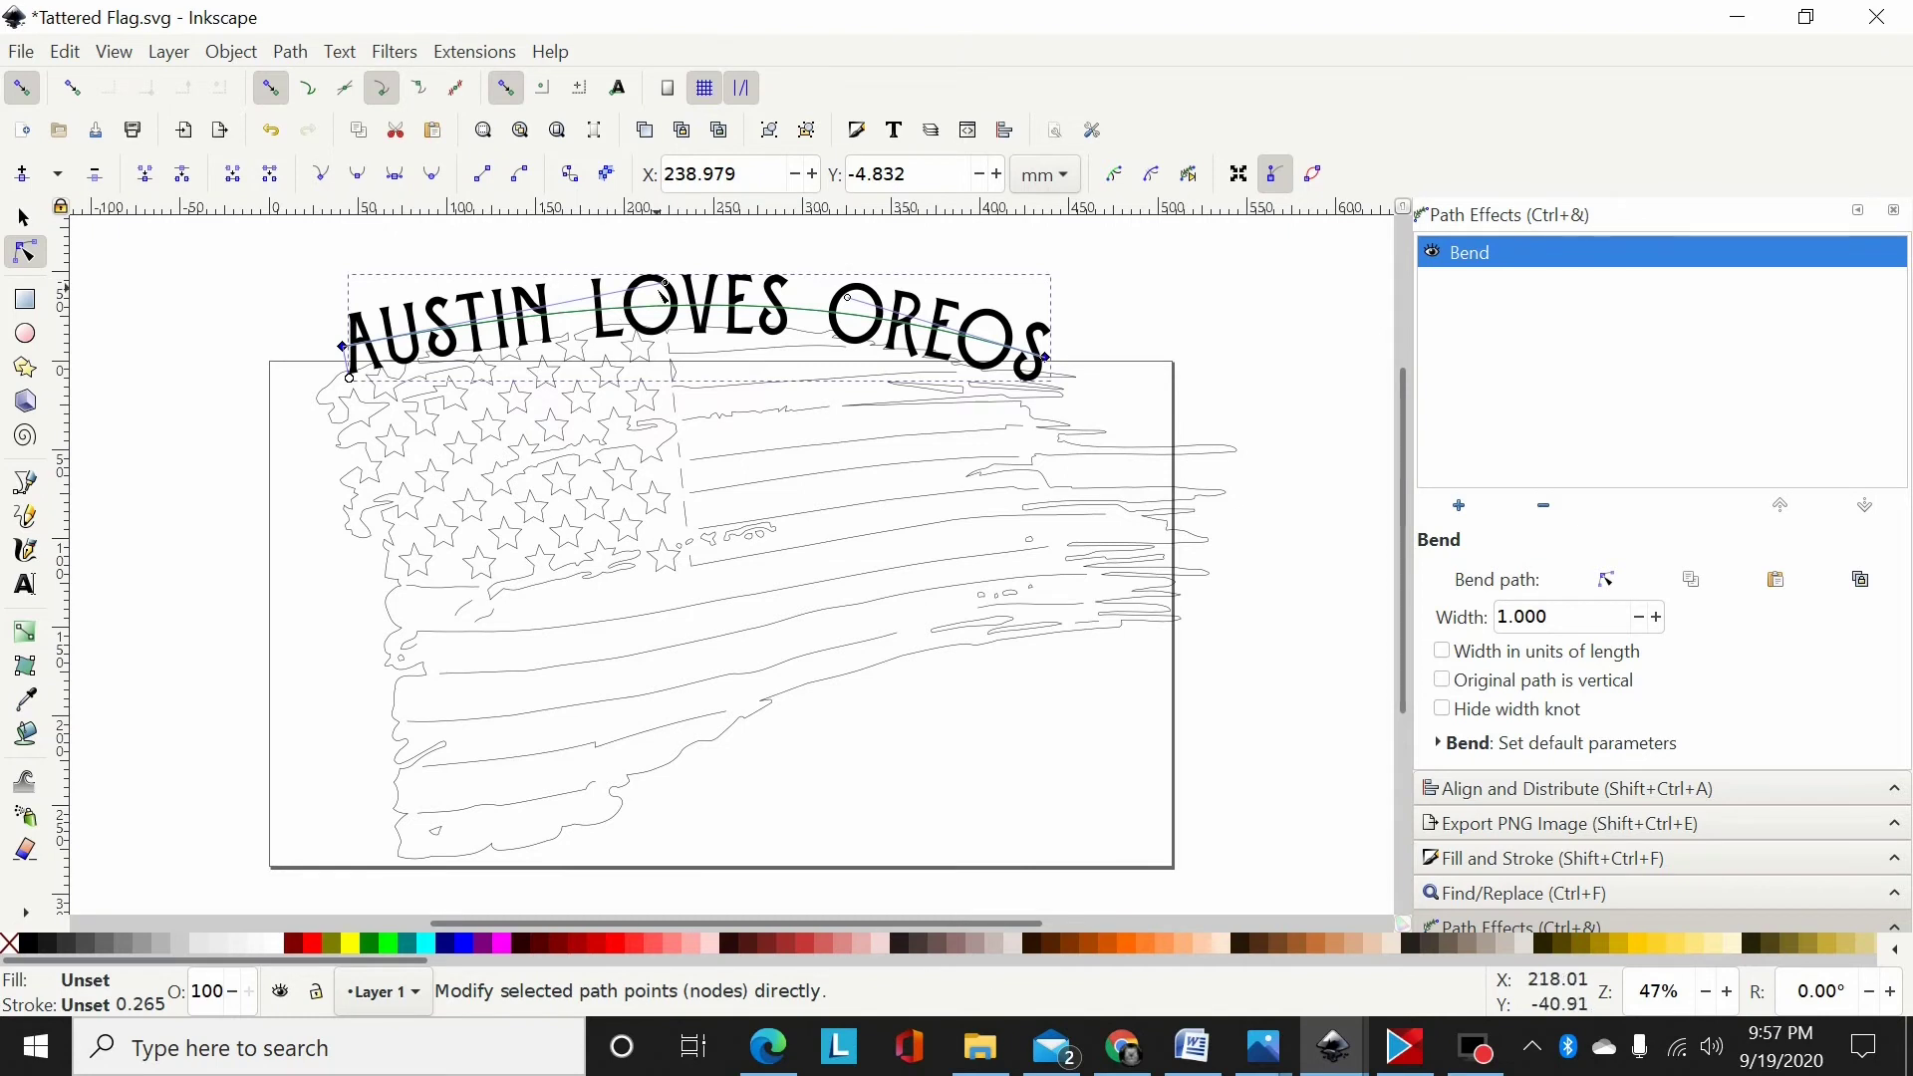
drag(669, 290, 625, 296)
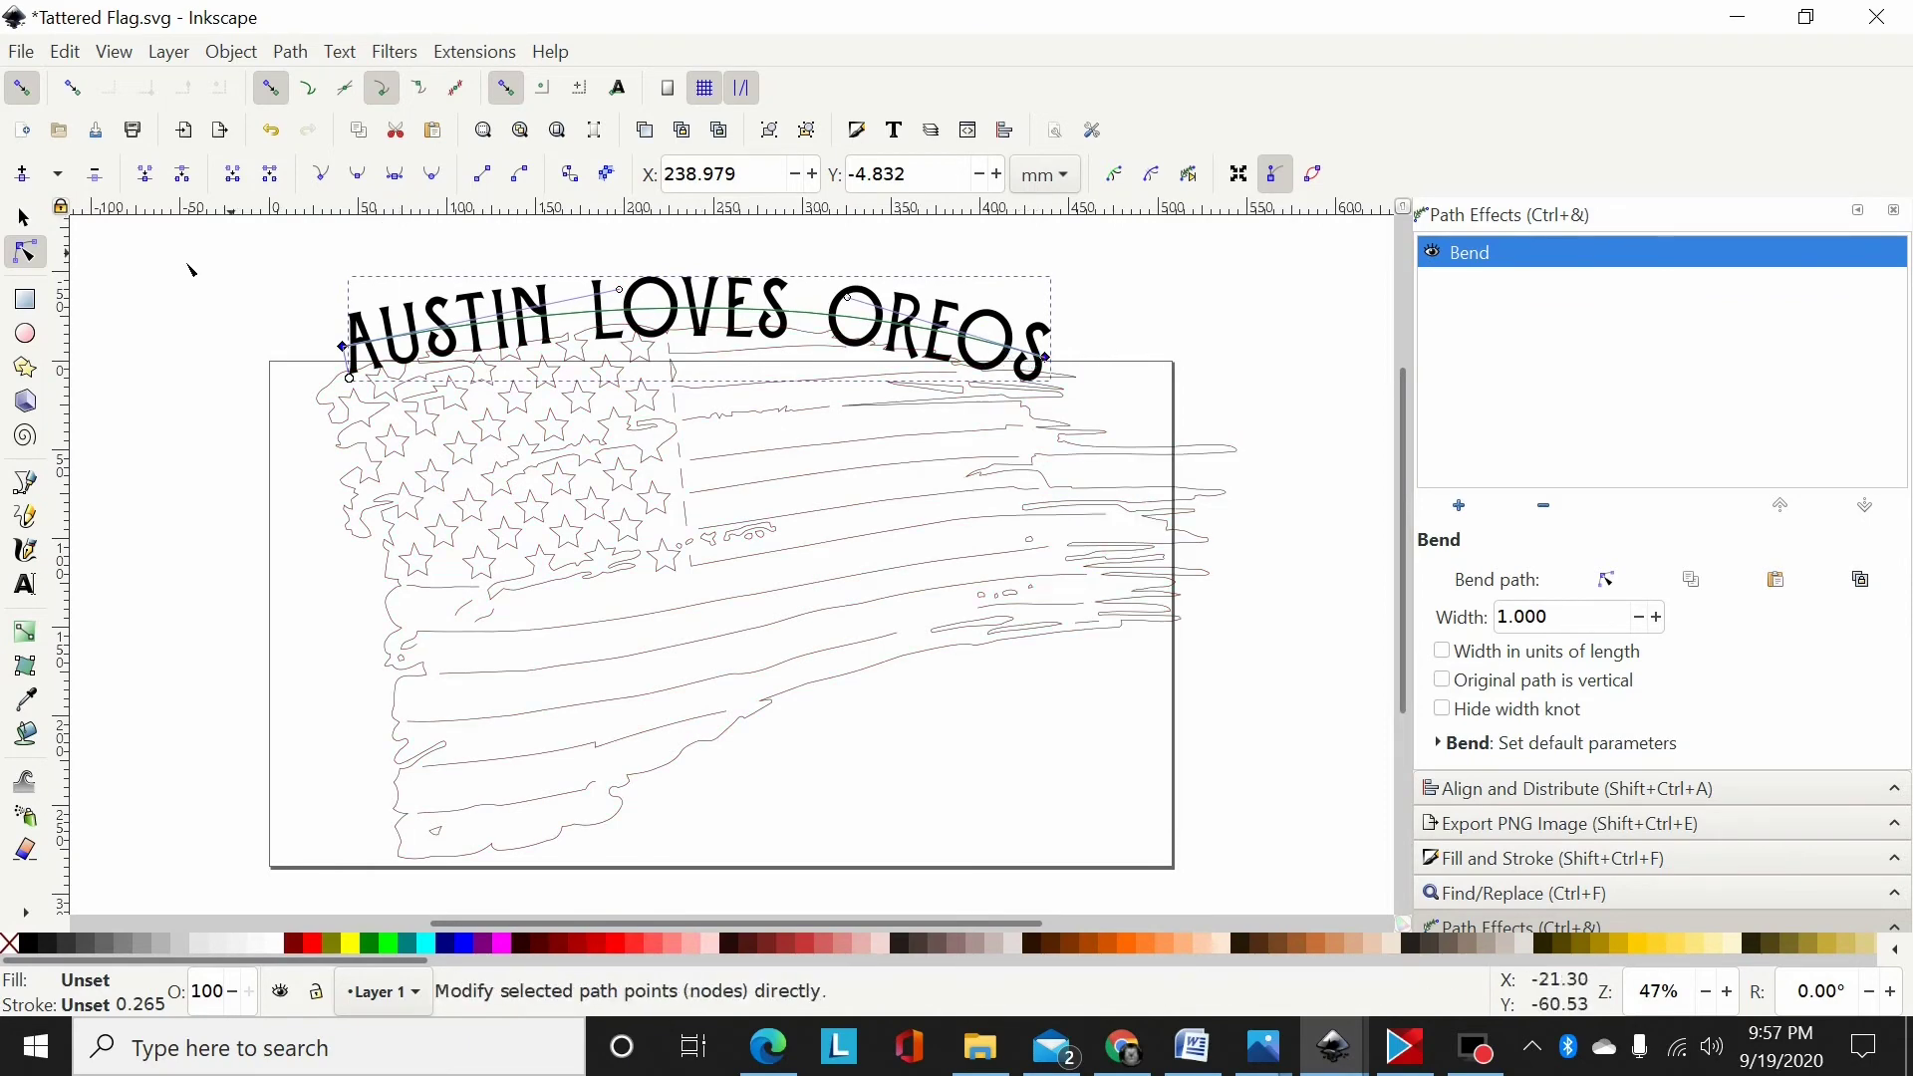
click(24, 217)
- Convert the bent text into a plain path and clear the selection
click(290, 50)
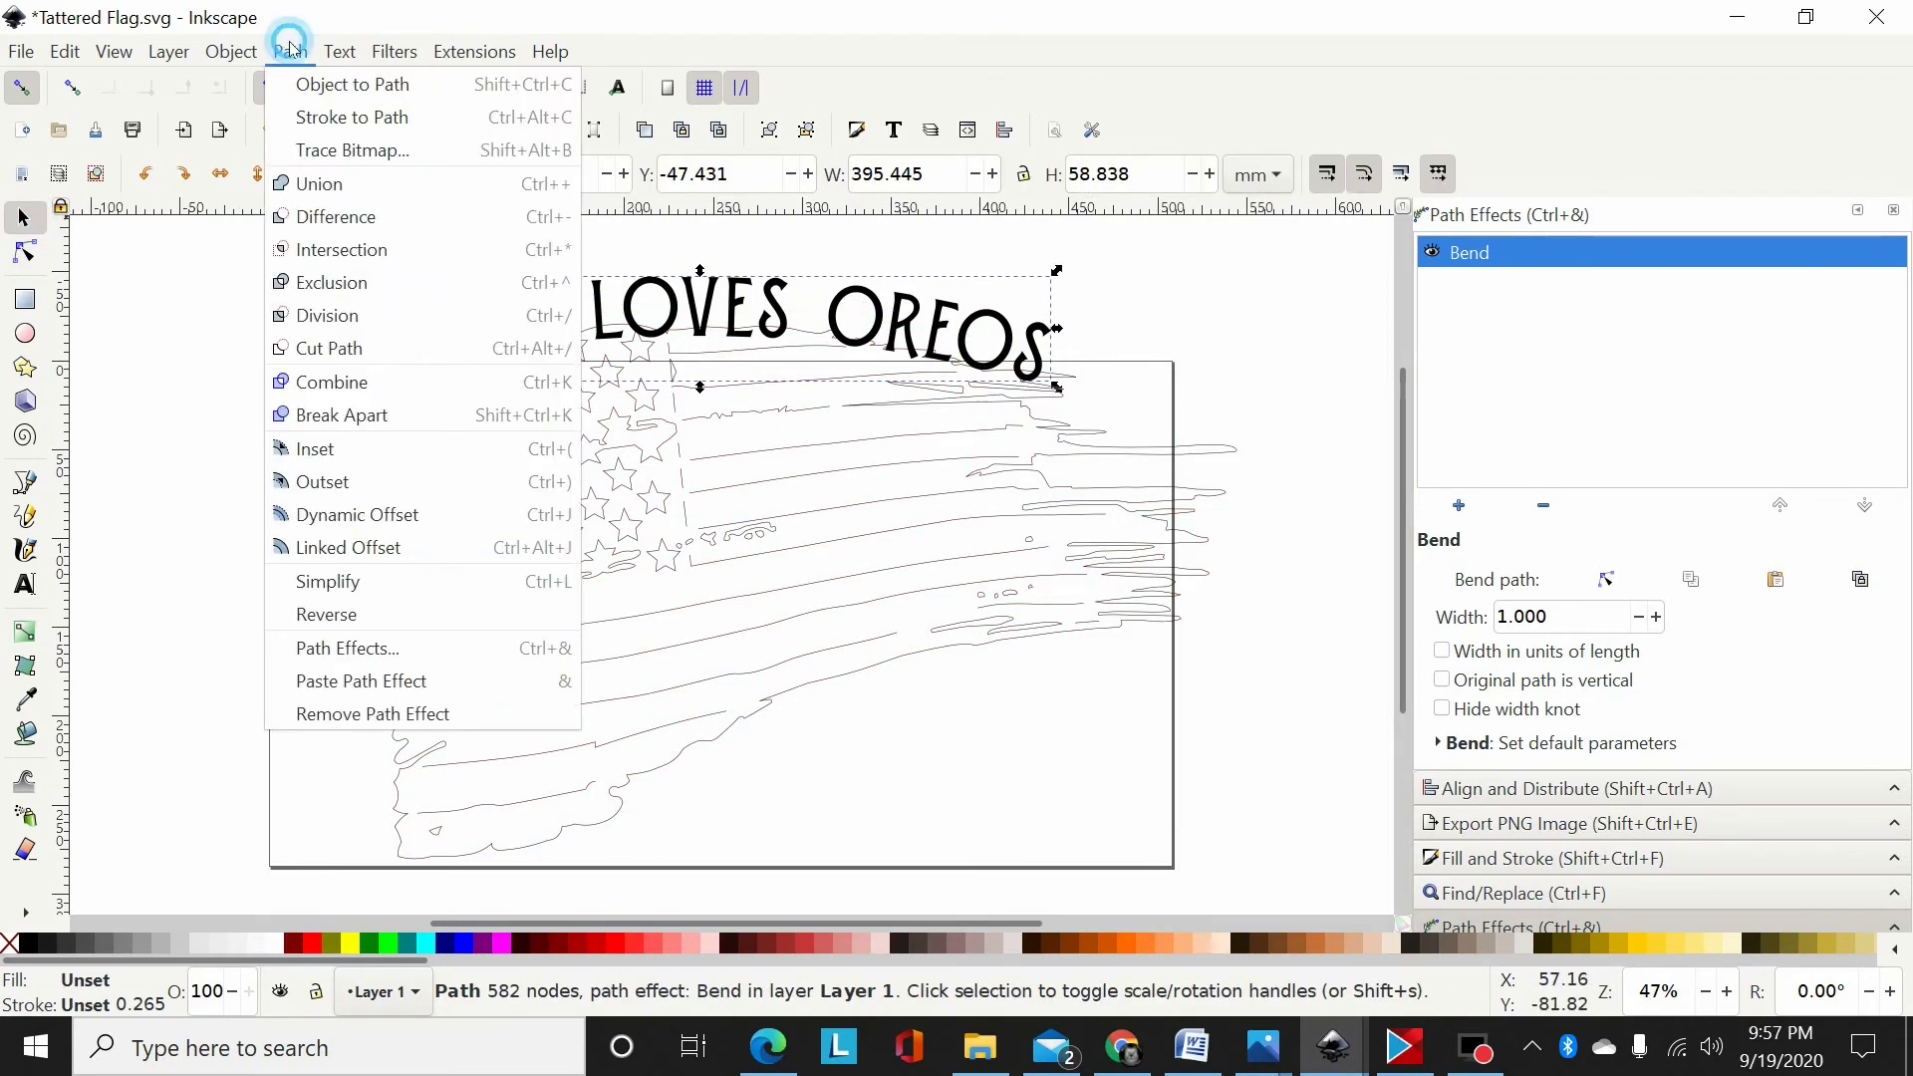
click(342, 84)
click(487, 257)
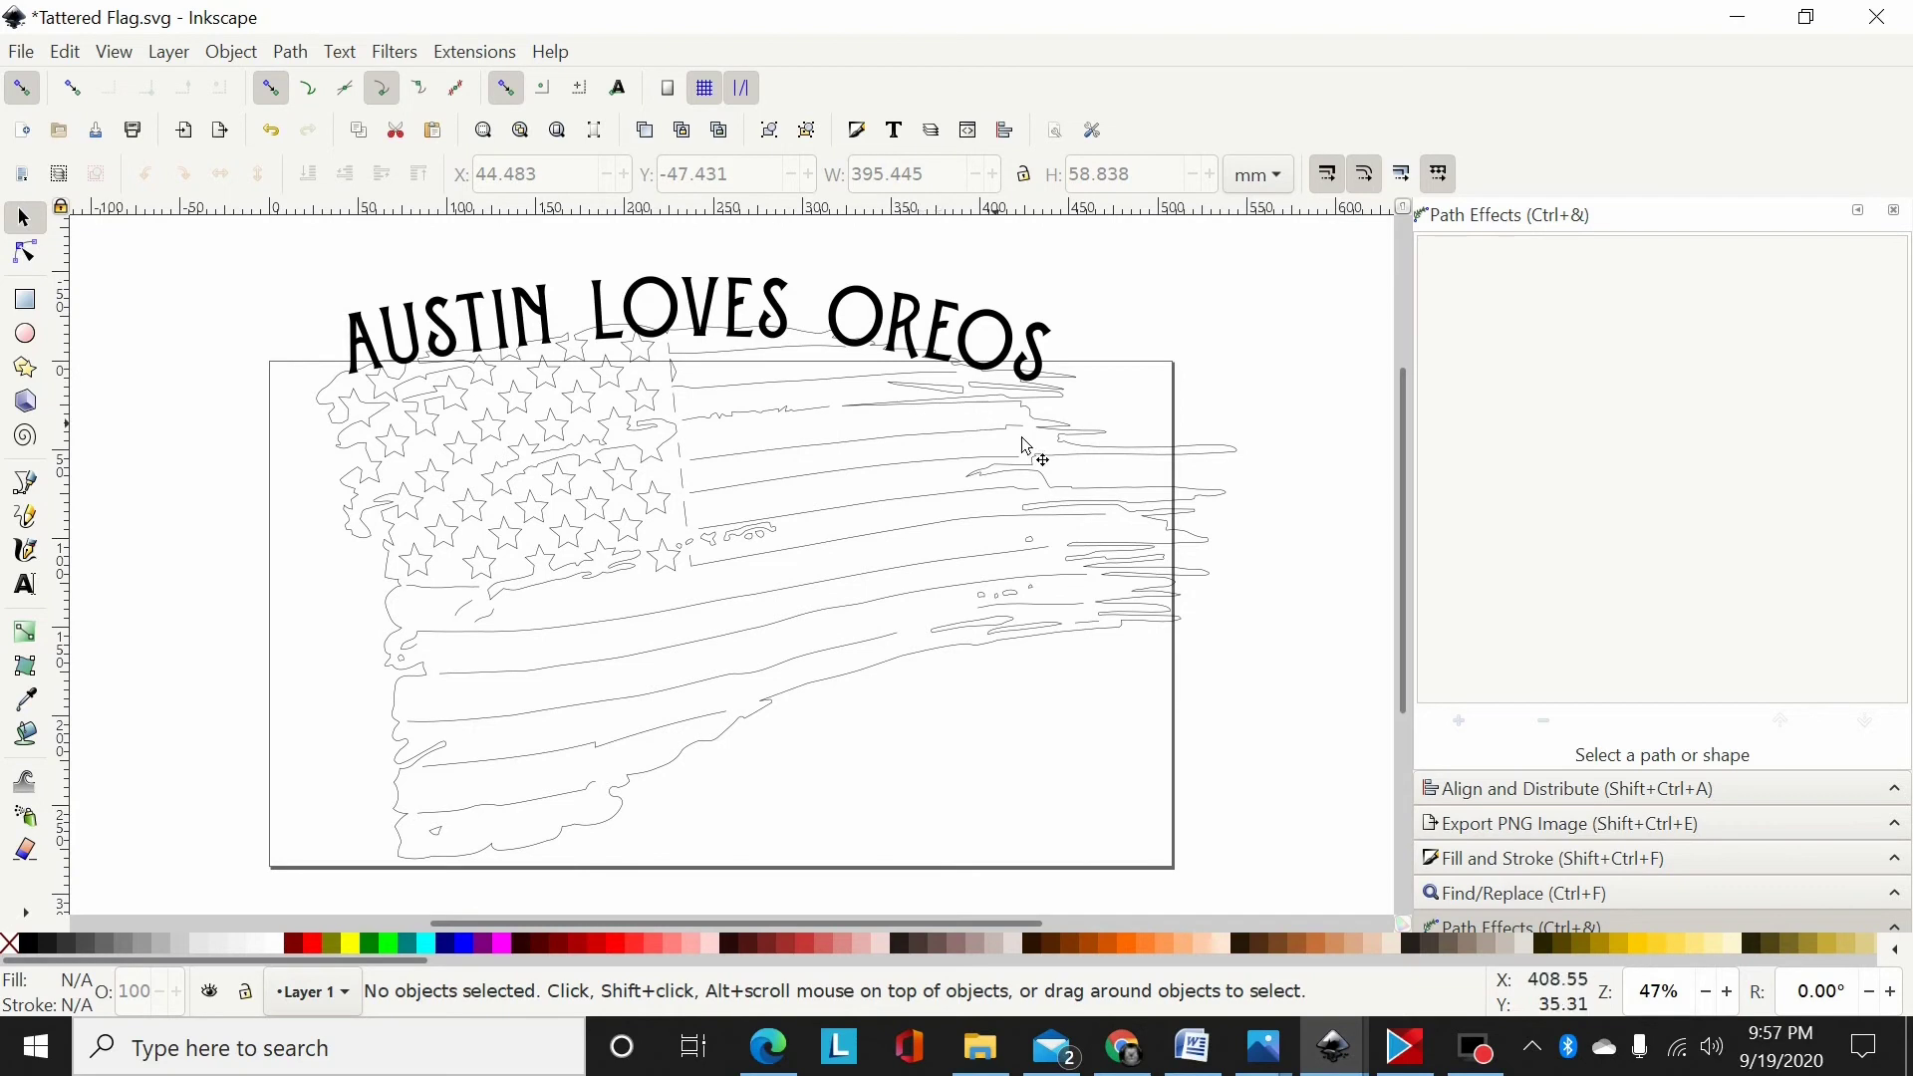
- Break the flag apart into separate paths with Ctrl+Shift+K and select the outer outline
click(1067, 433)
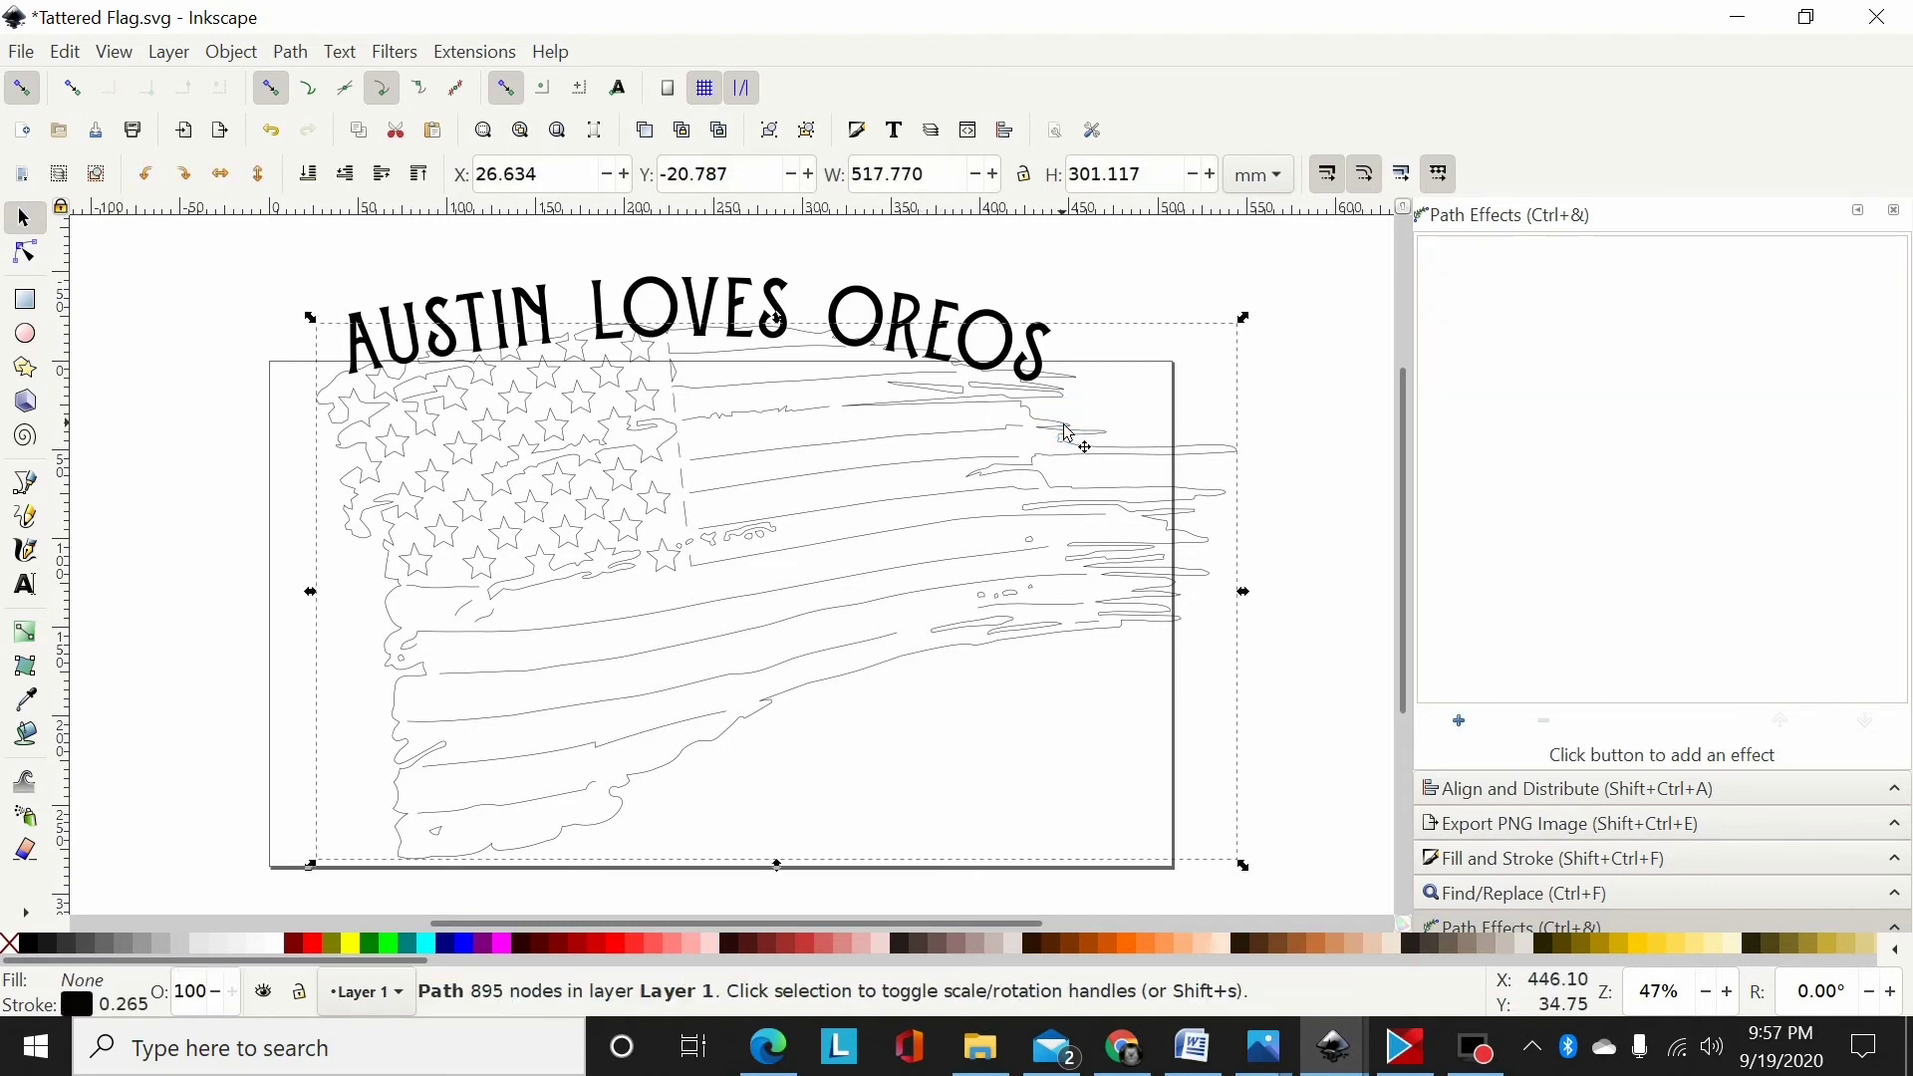
key(ctrl+shift+k)
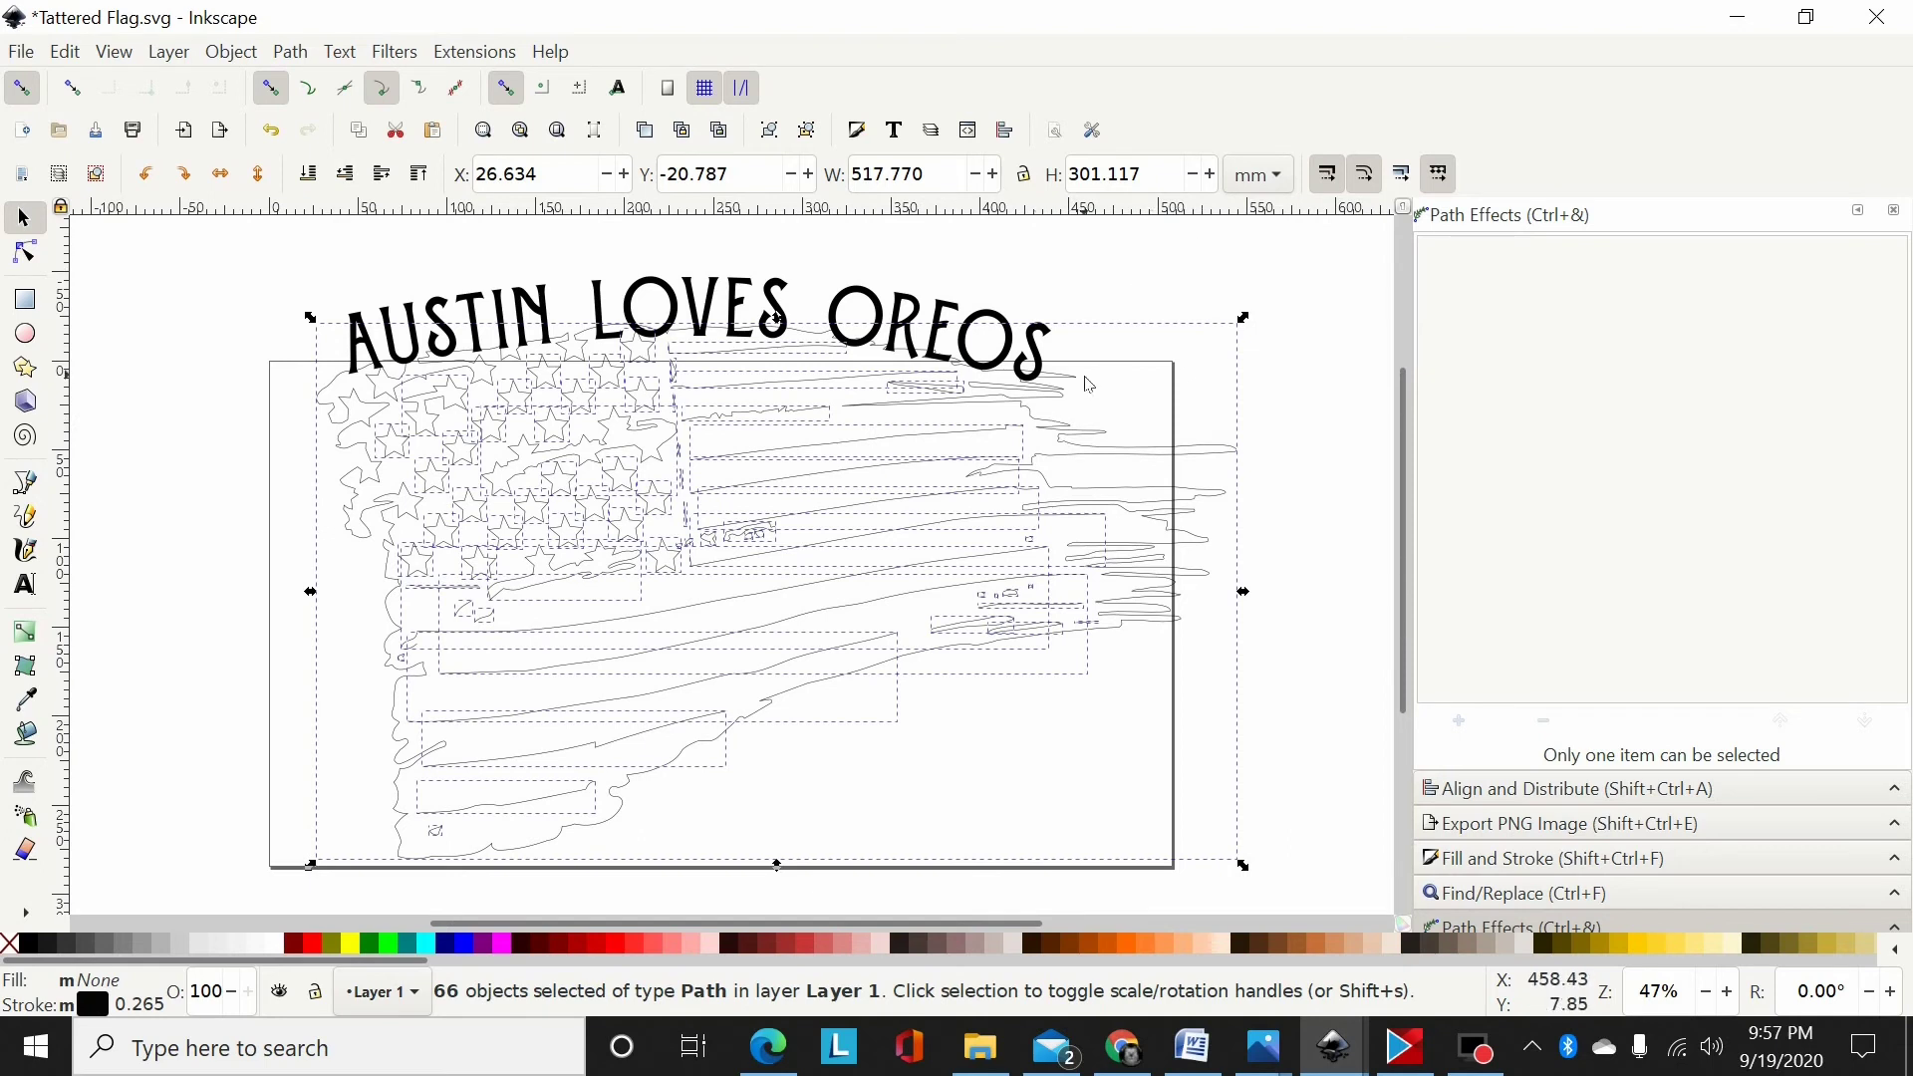
click(1179, 317)
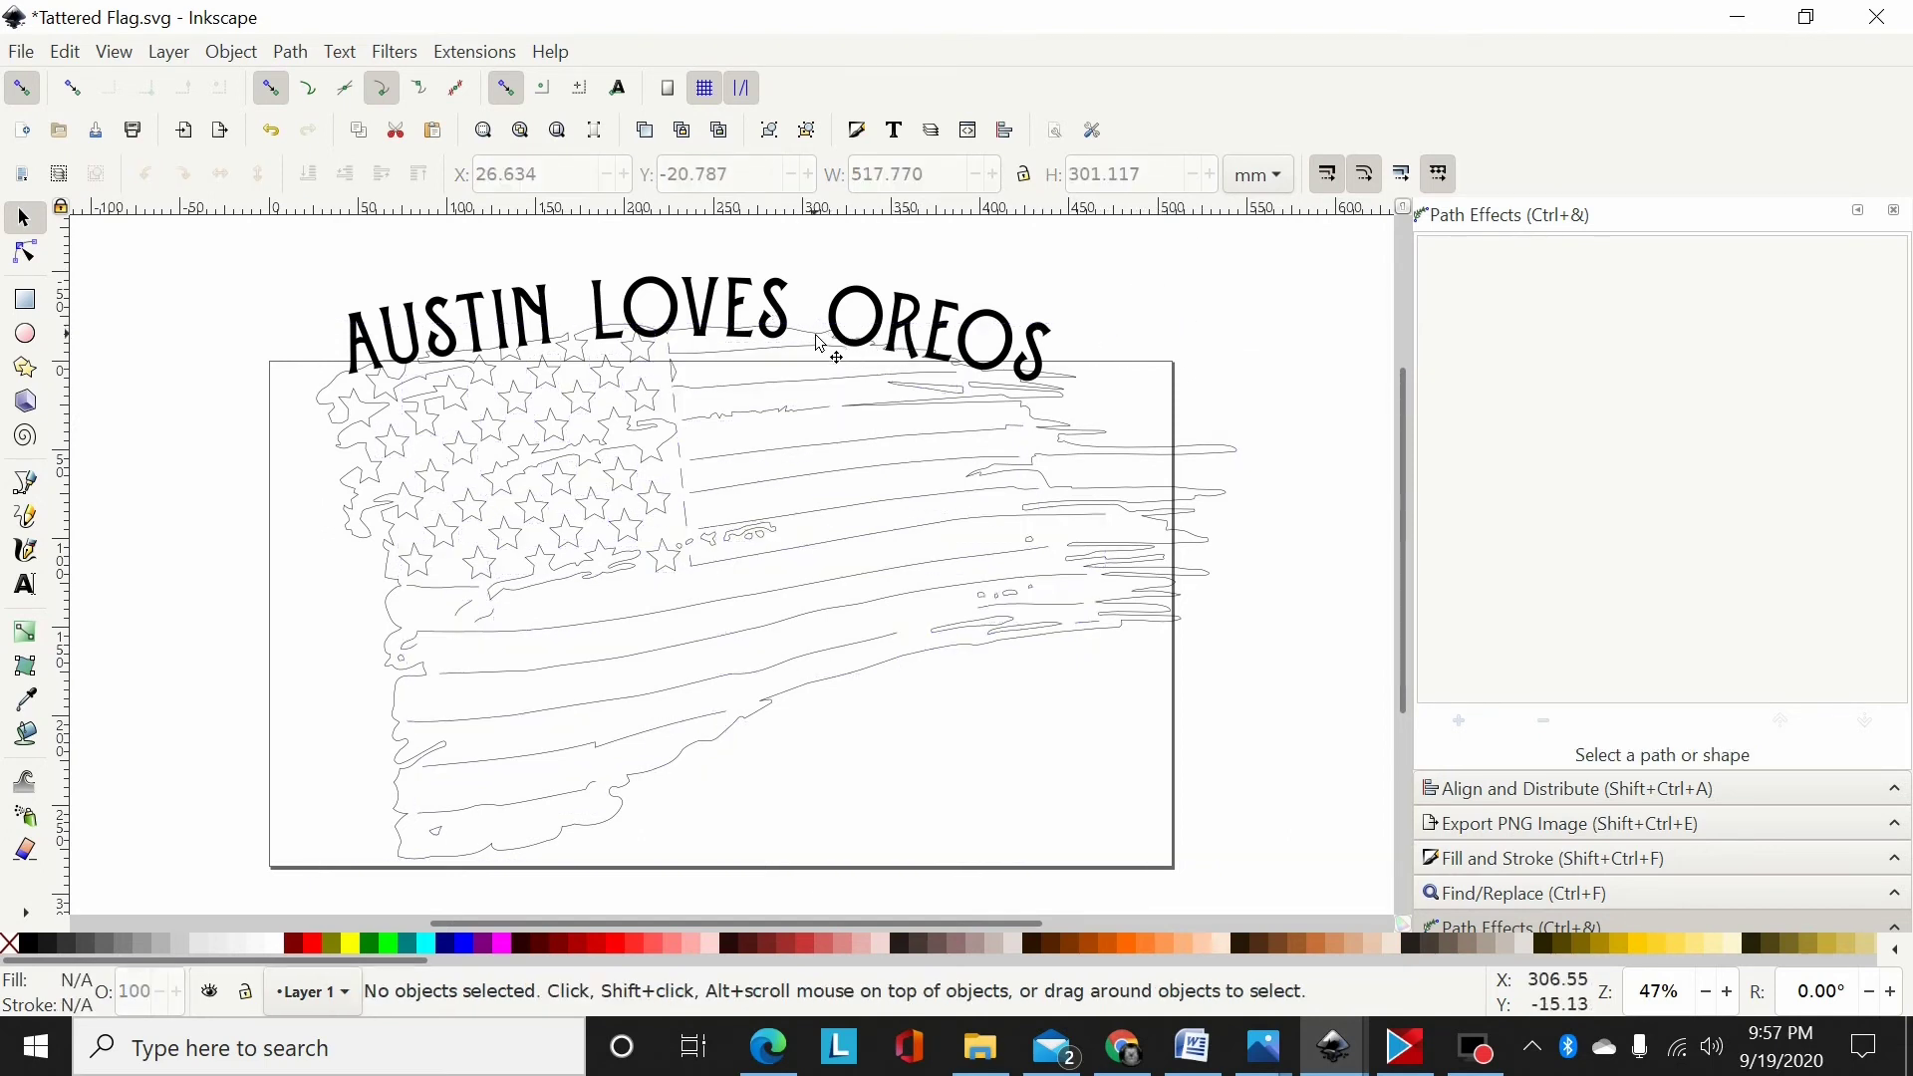
click(329, 395)
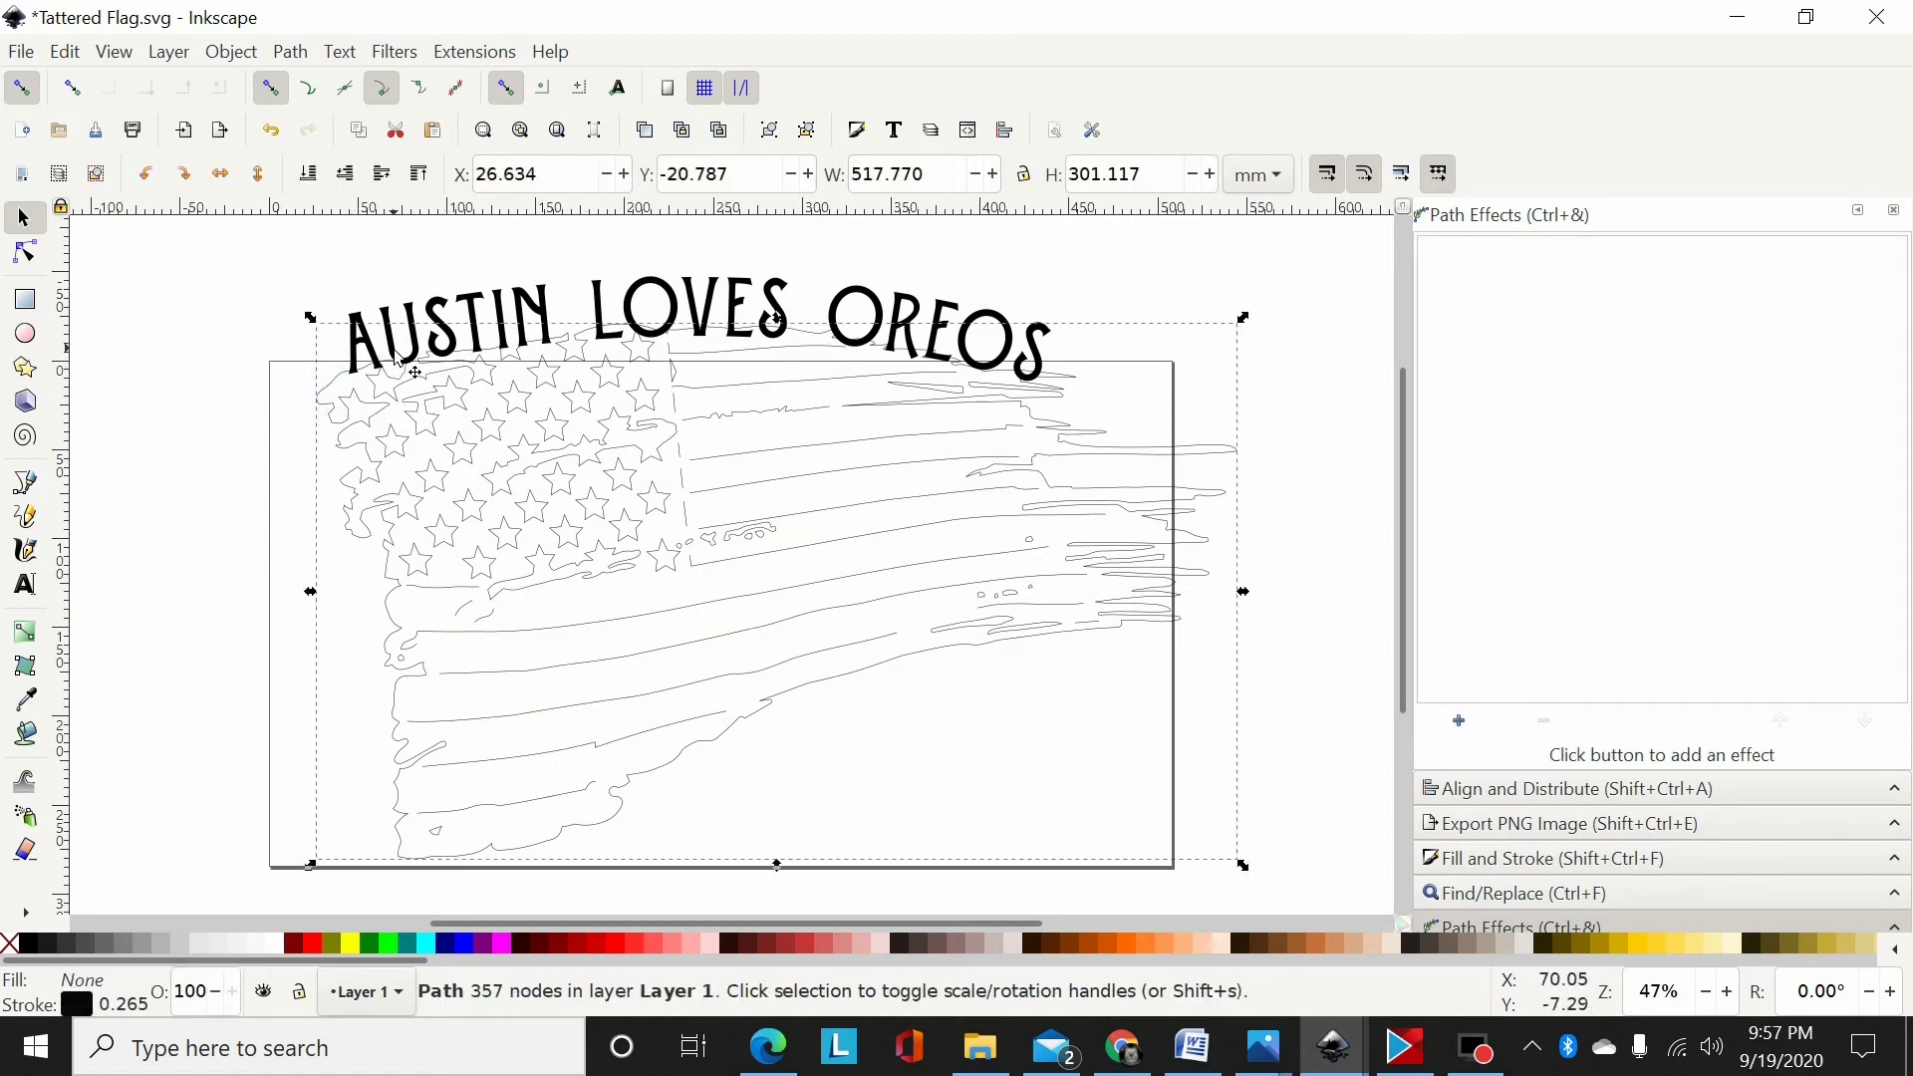
- Add the AUSTIN LOVES OREOS text to the selection and combine it with the flag outline using Ctrl+K
shift+click(440, 317)
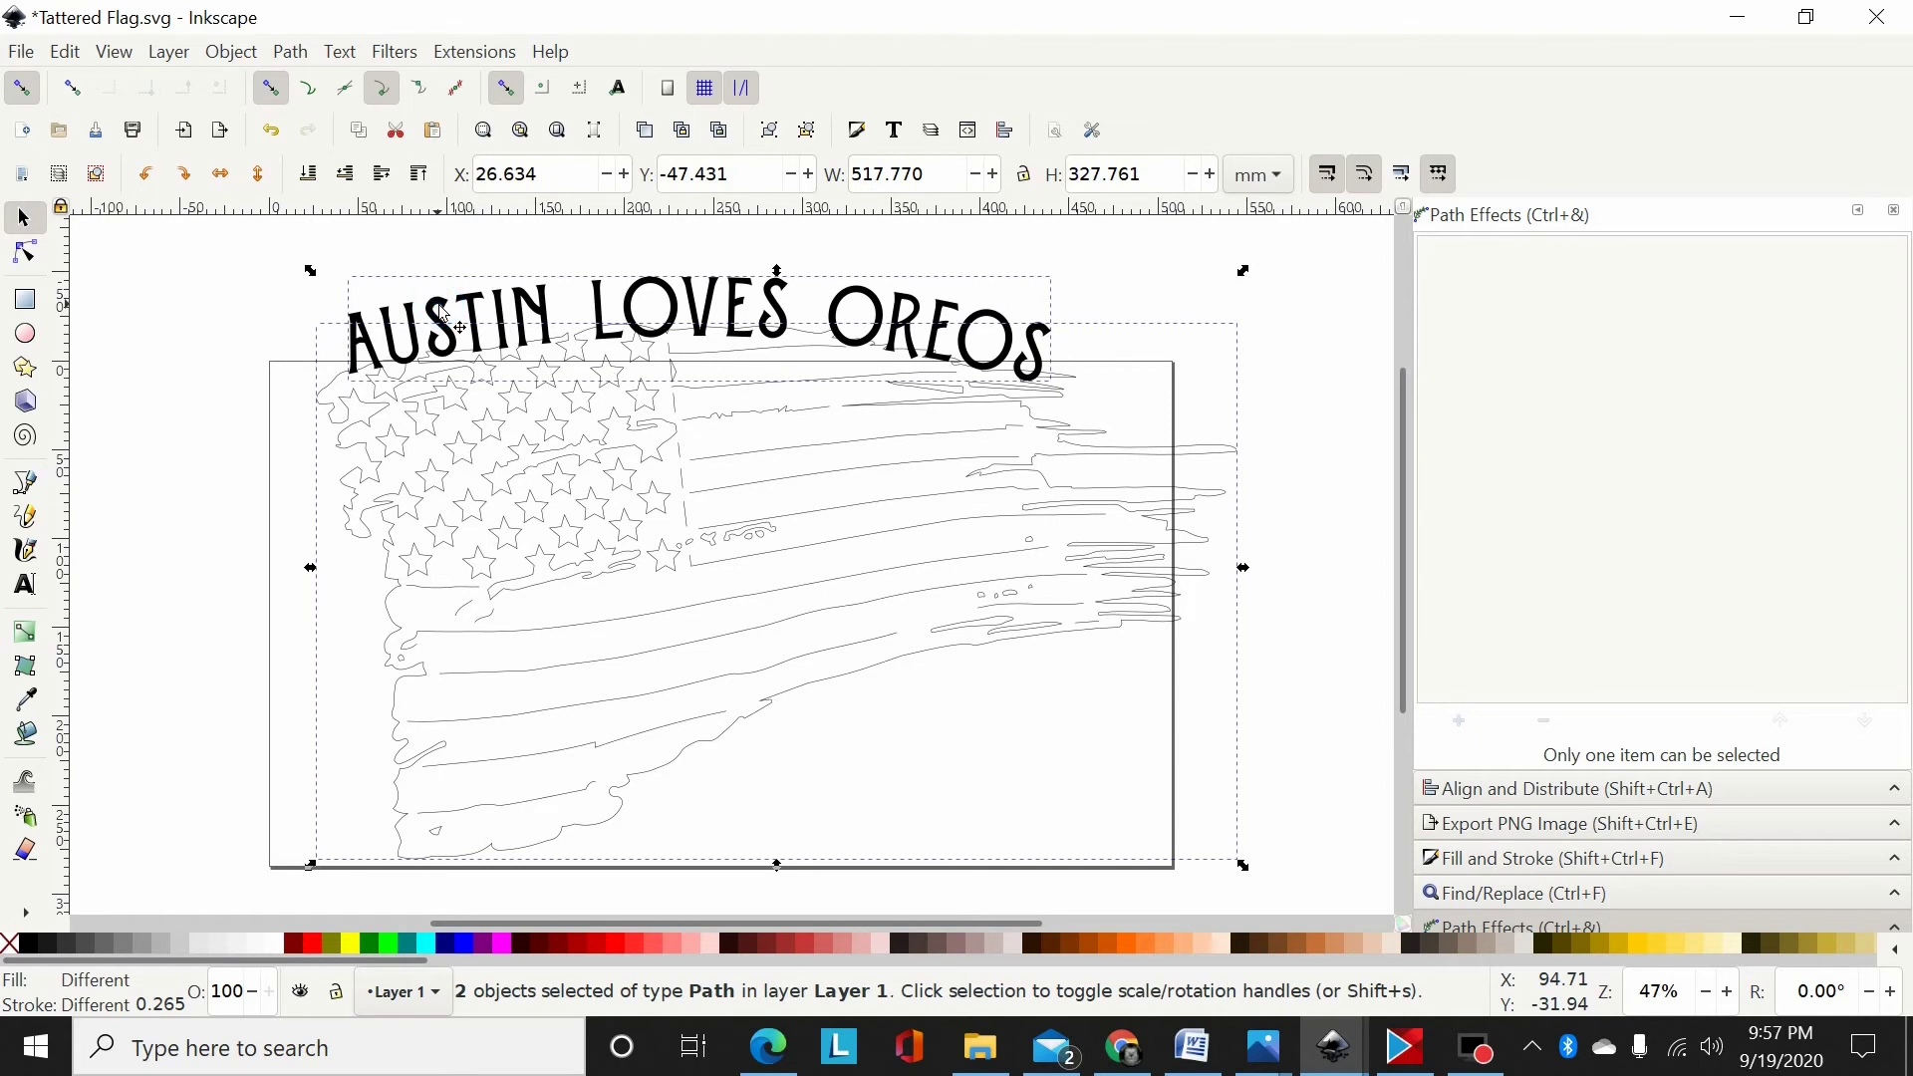
key(ctrl+k)
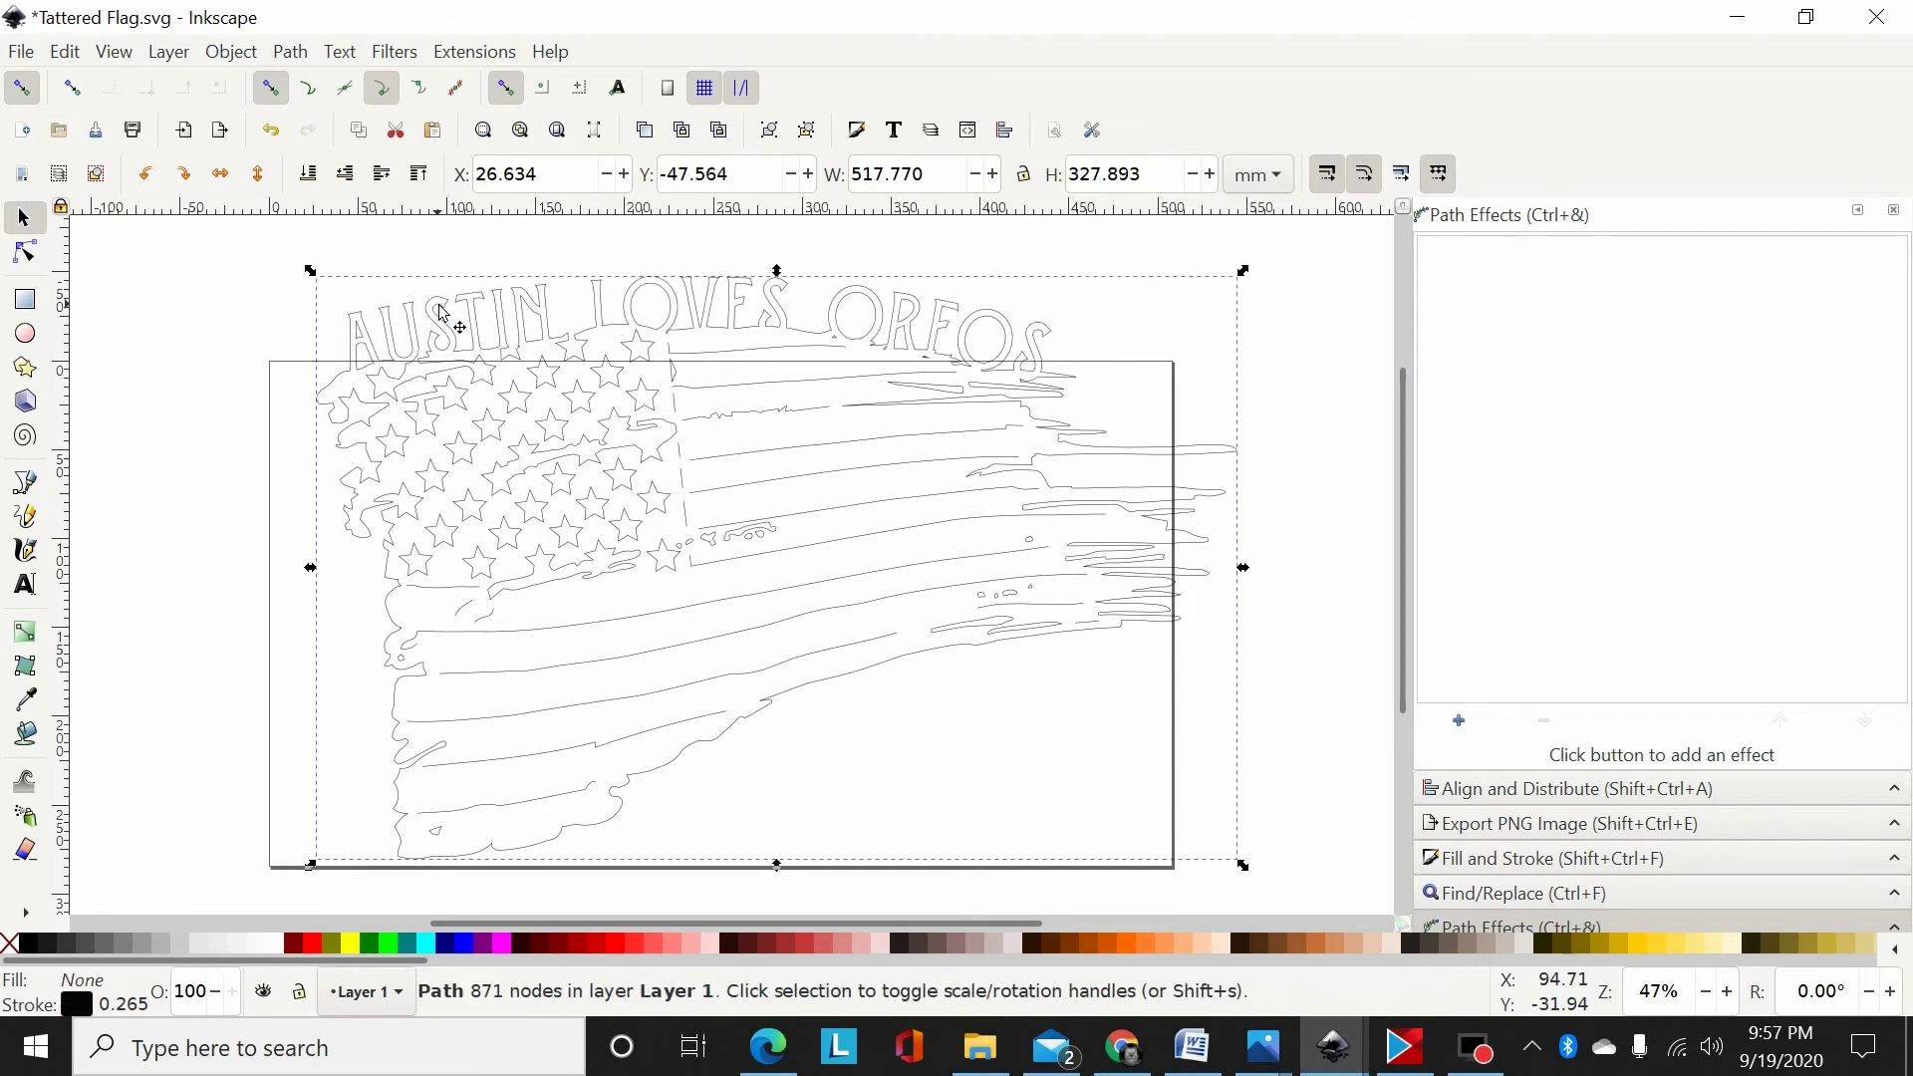
click(291, 52)
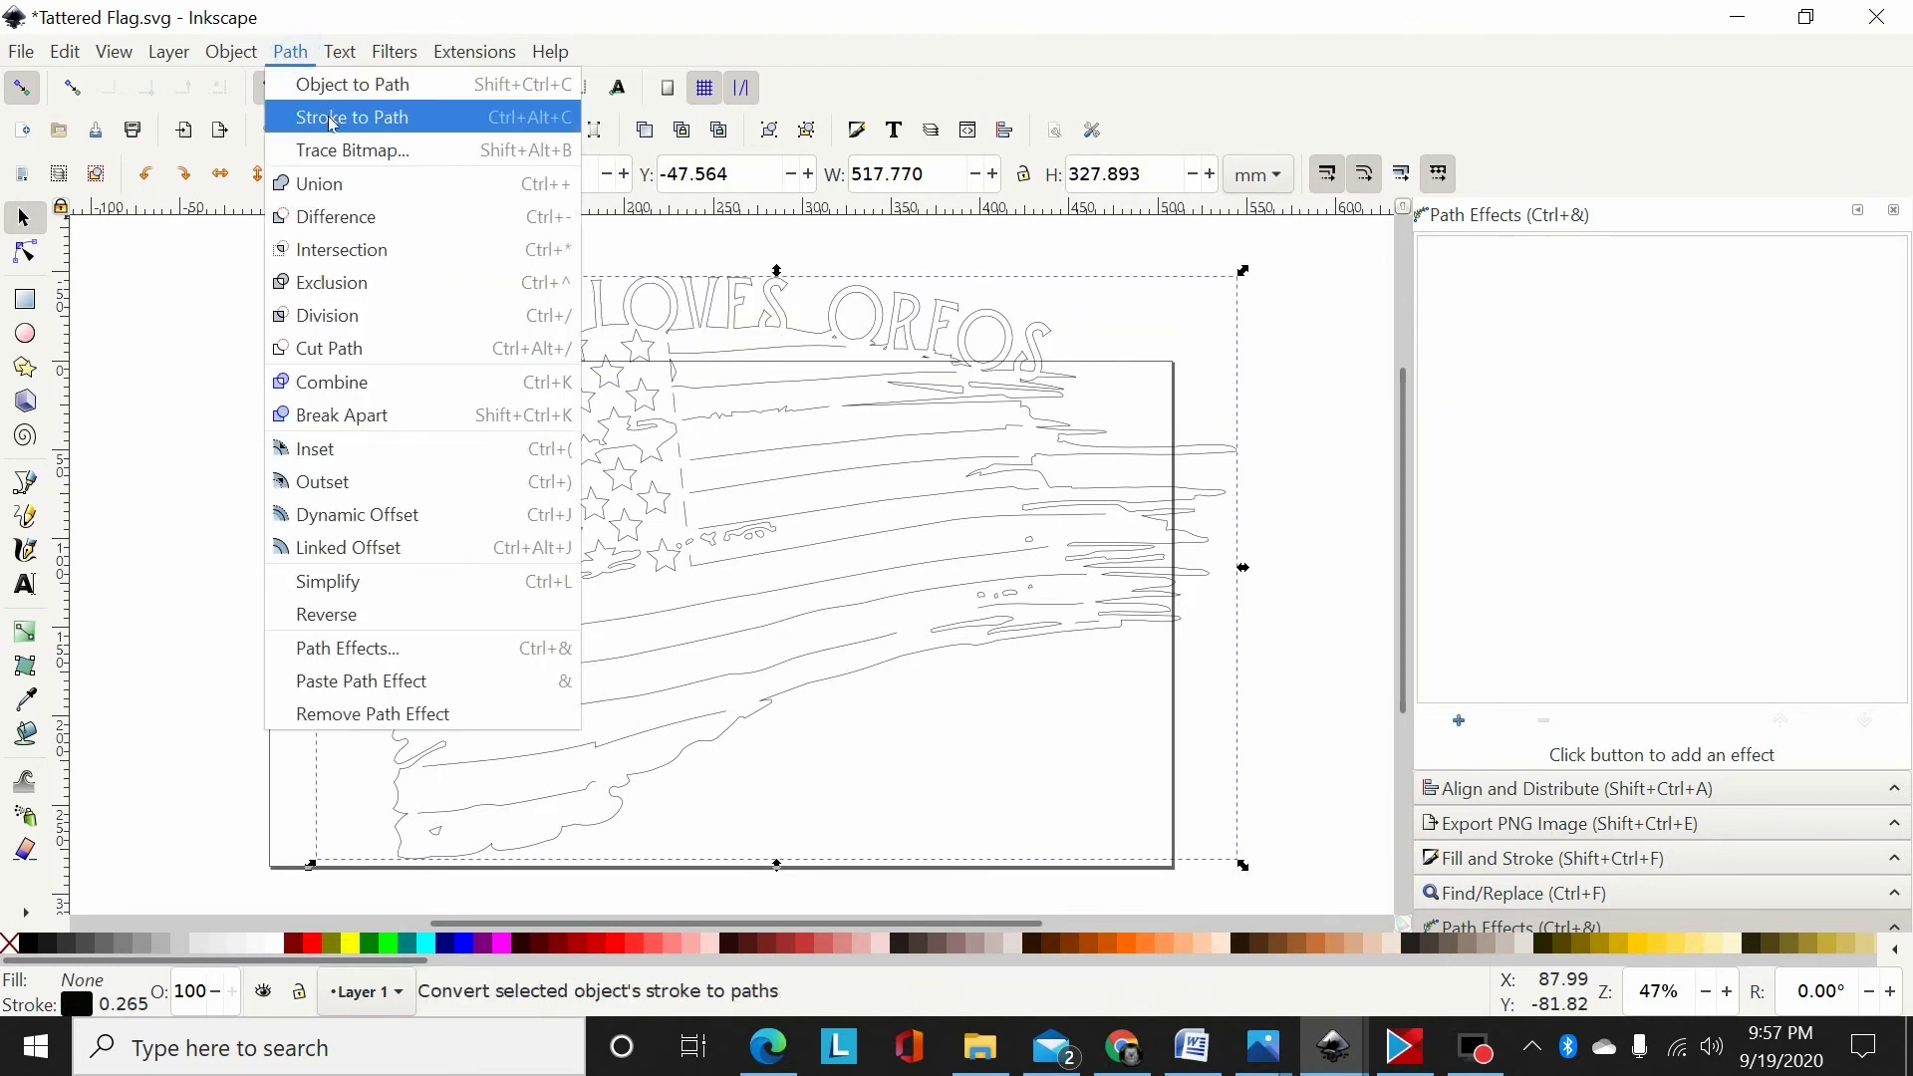
click(189, 258)
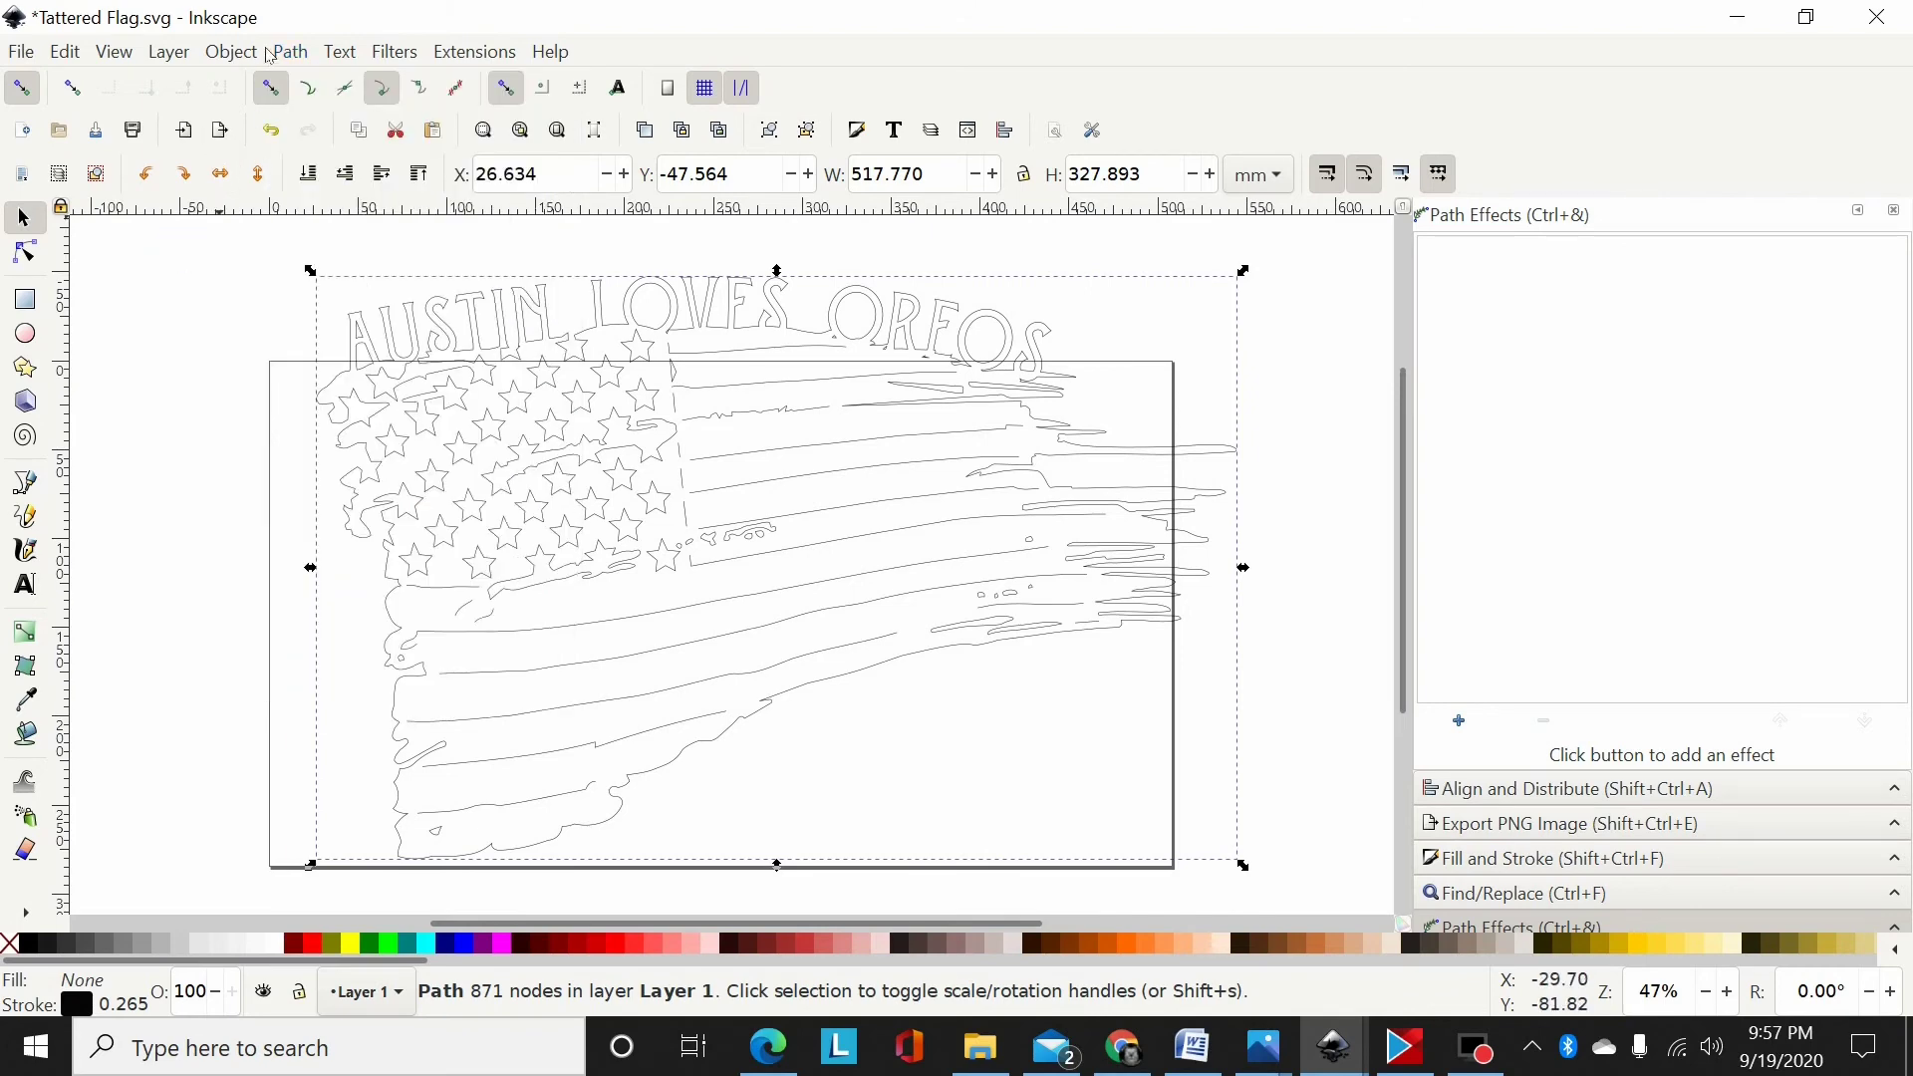
- Browse the Path menu's operations without applying any of them
click(235, 56)
mouse_move(291, 52)
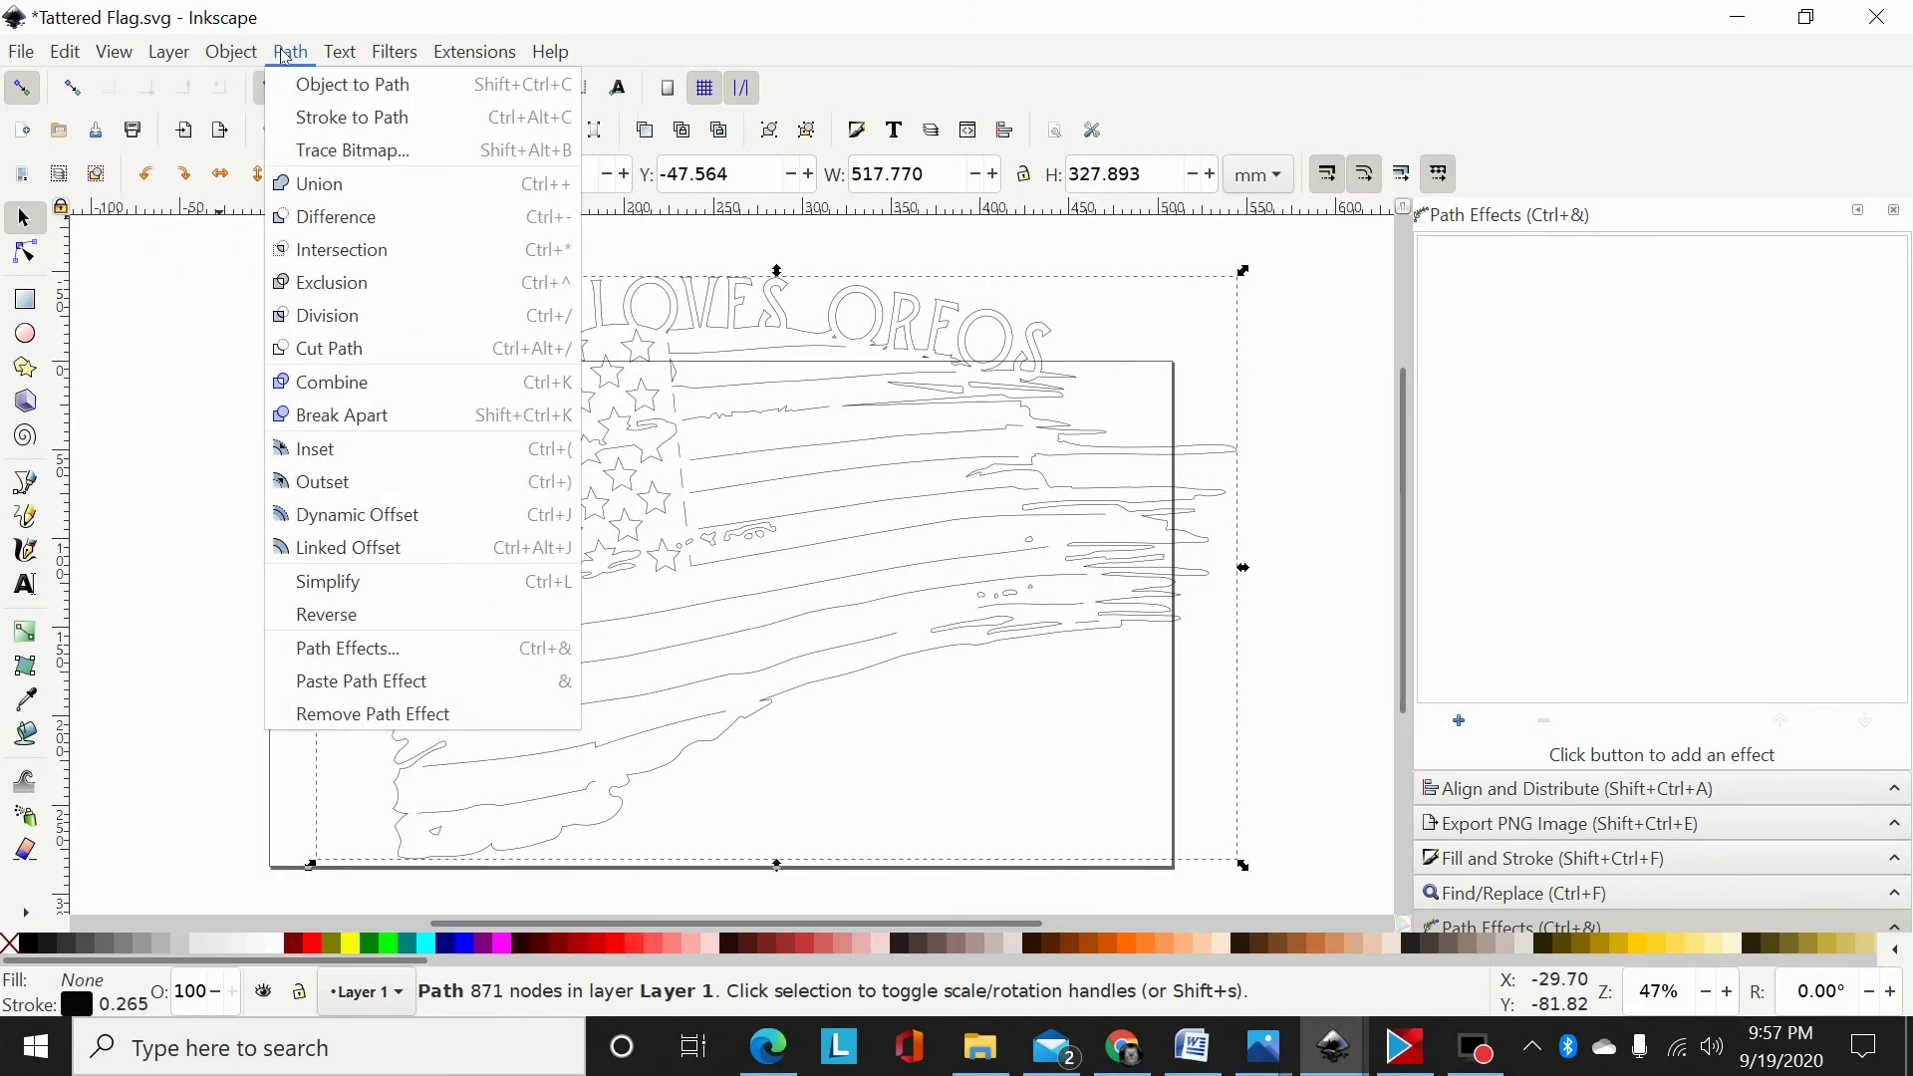
click(170, 367)
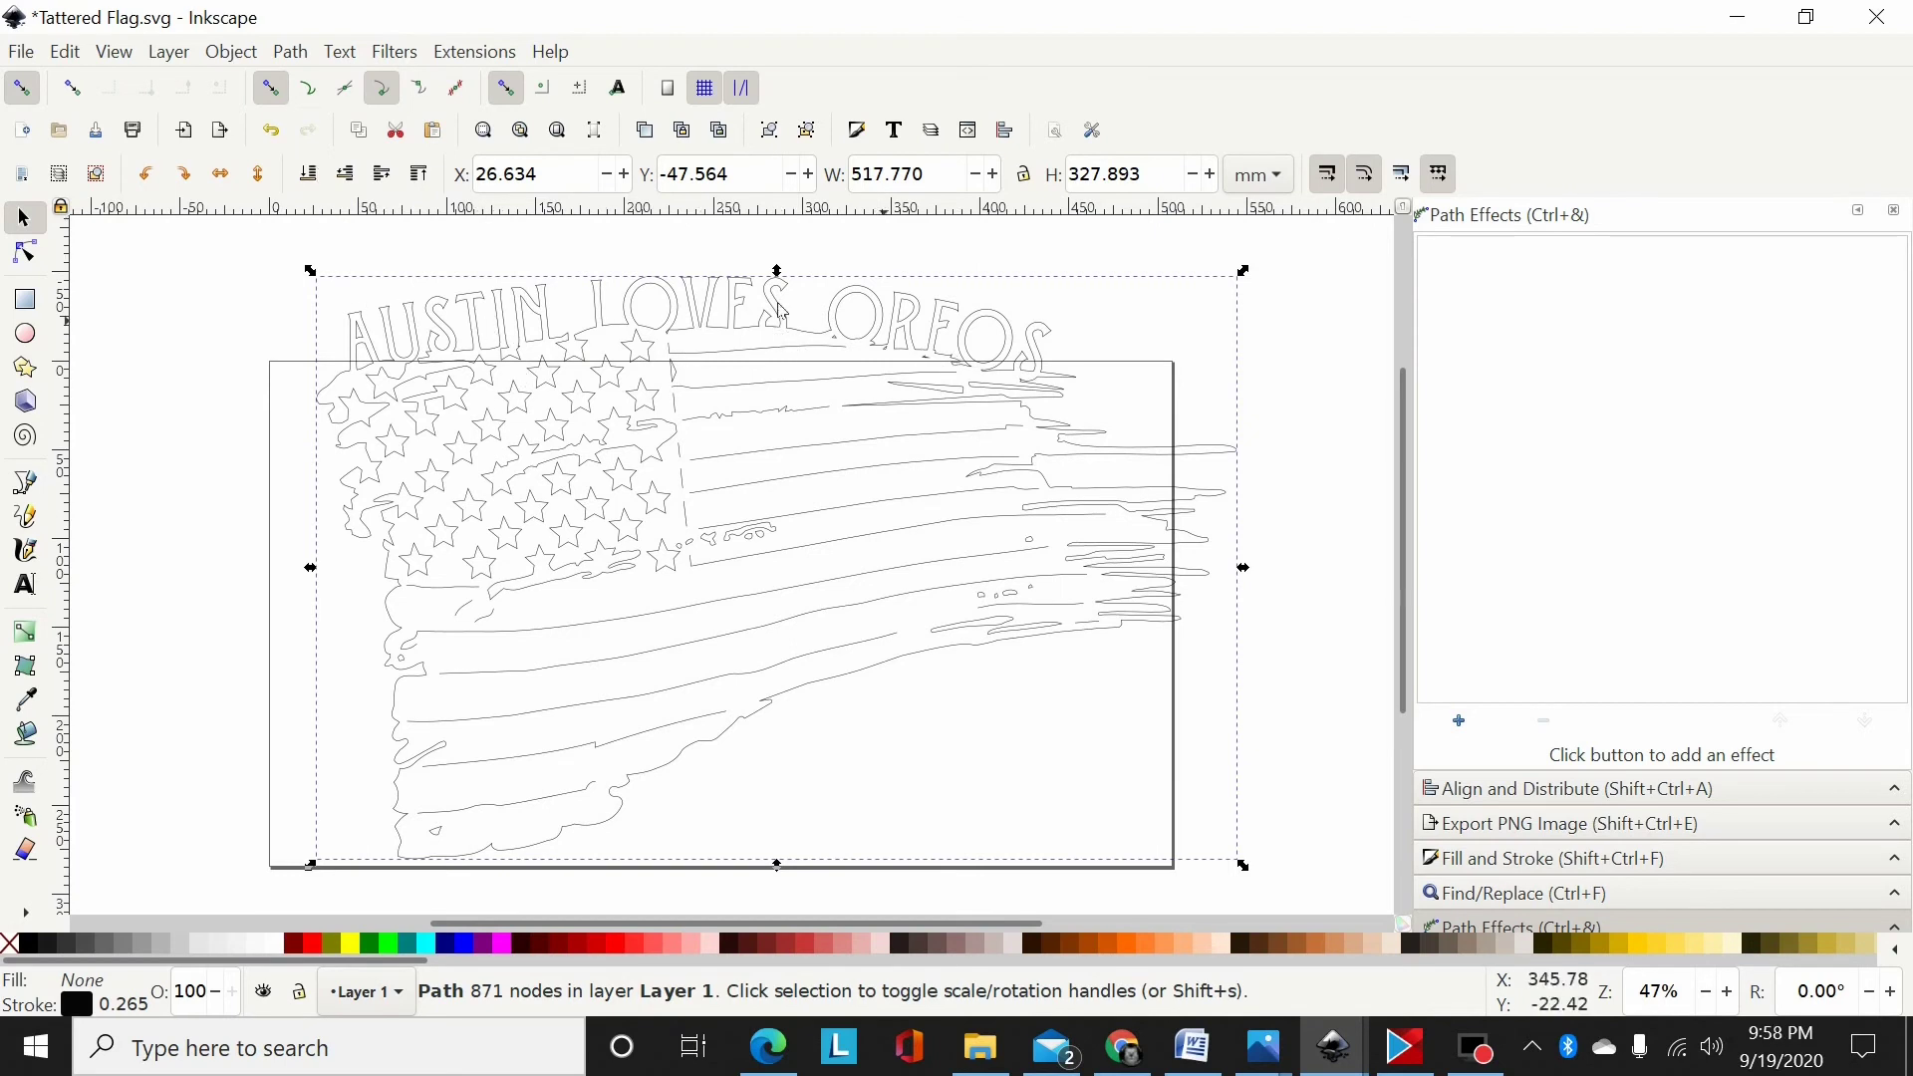
click(288, 53)
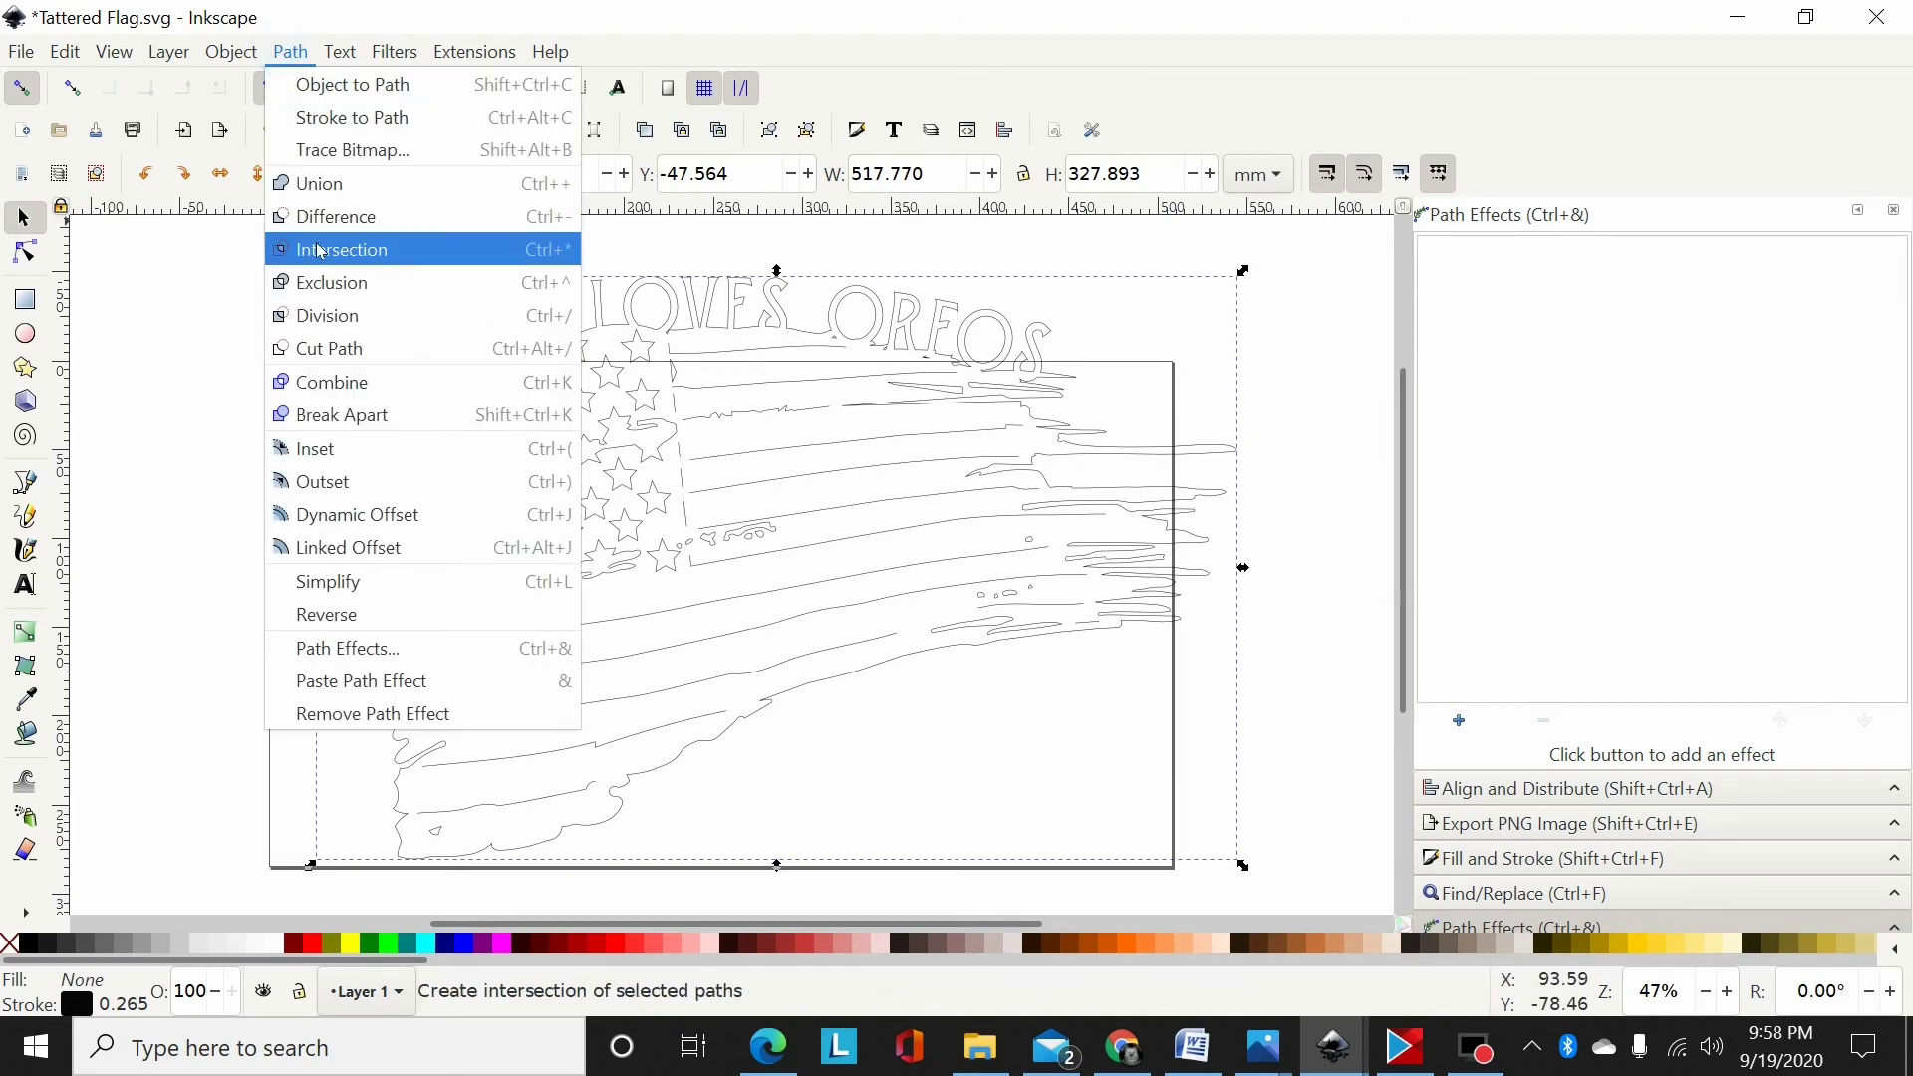
click(330, 393)
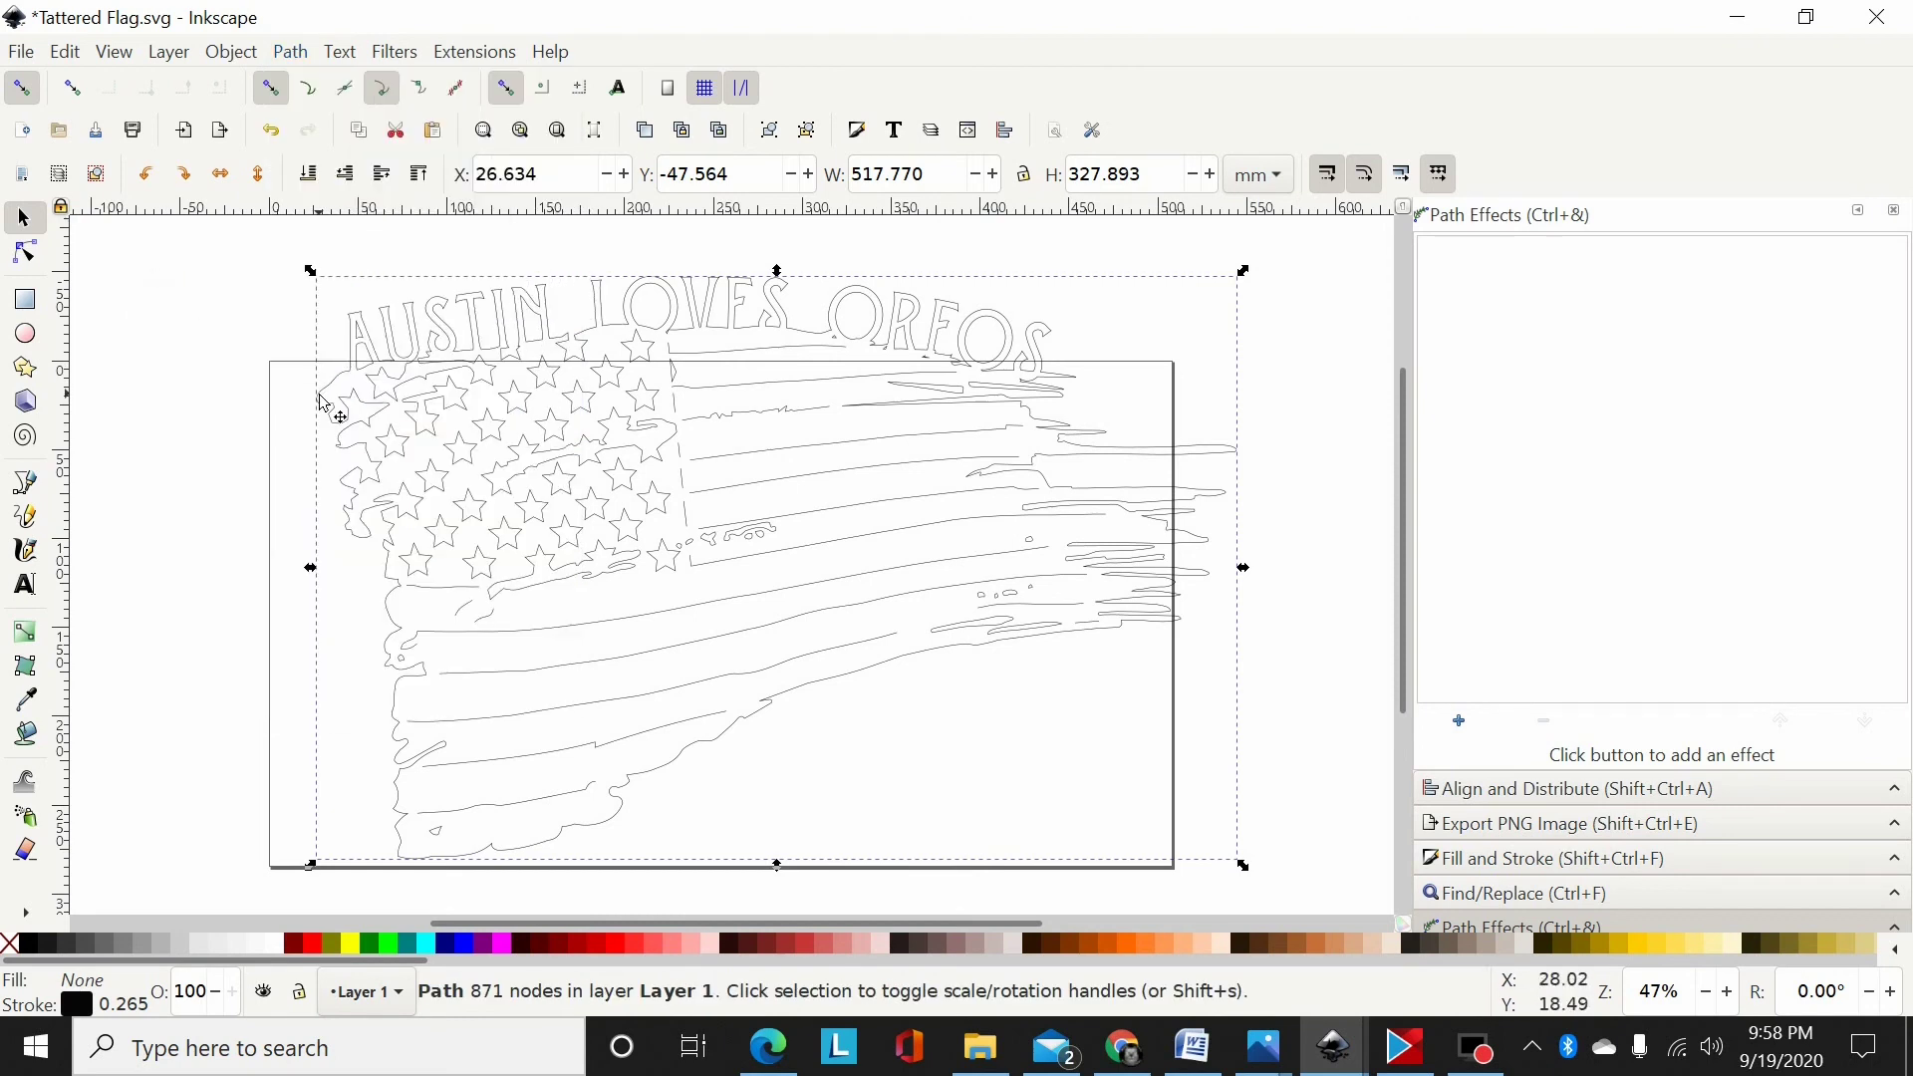
- Clear the selection, then rubber-band select every flag piece and the arched text
click(292, 54)
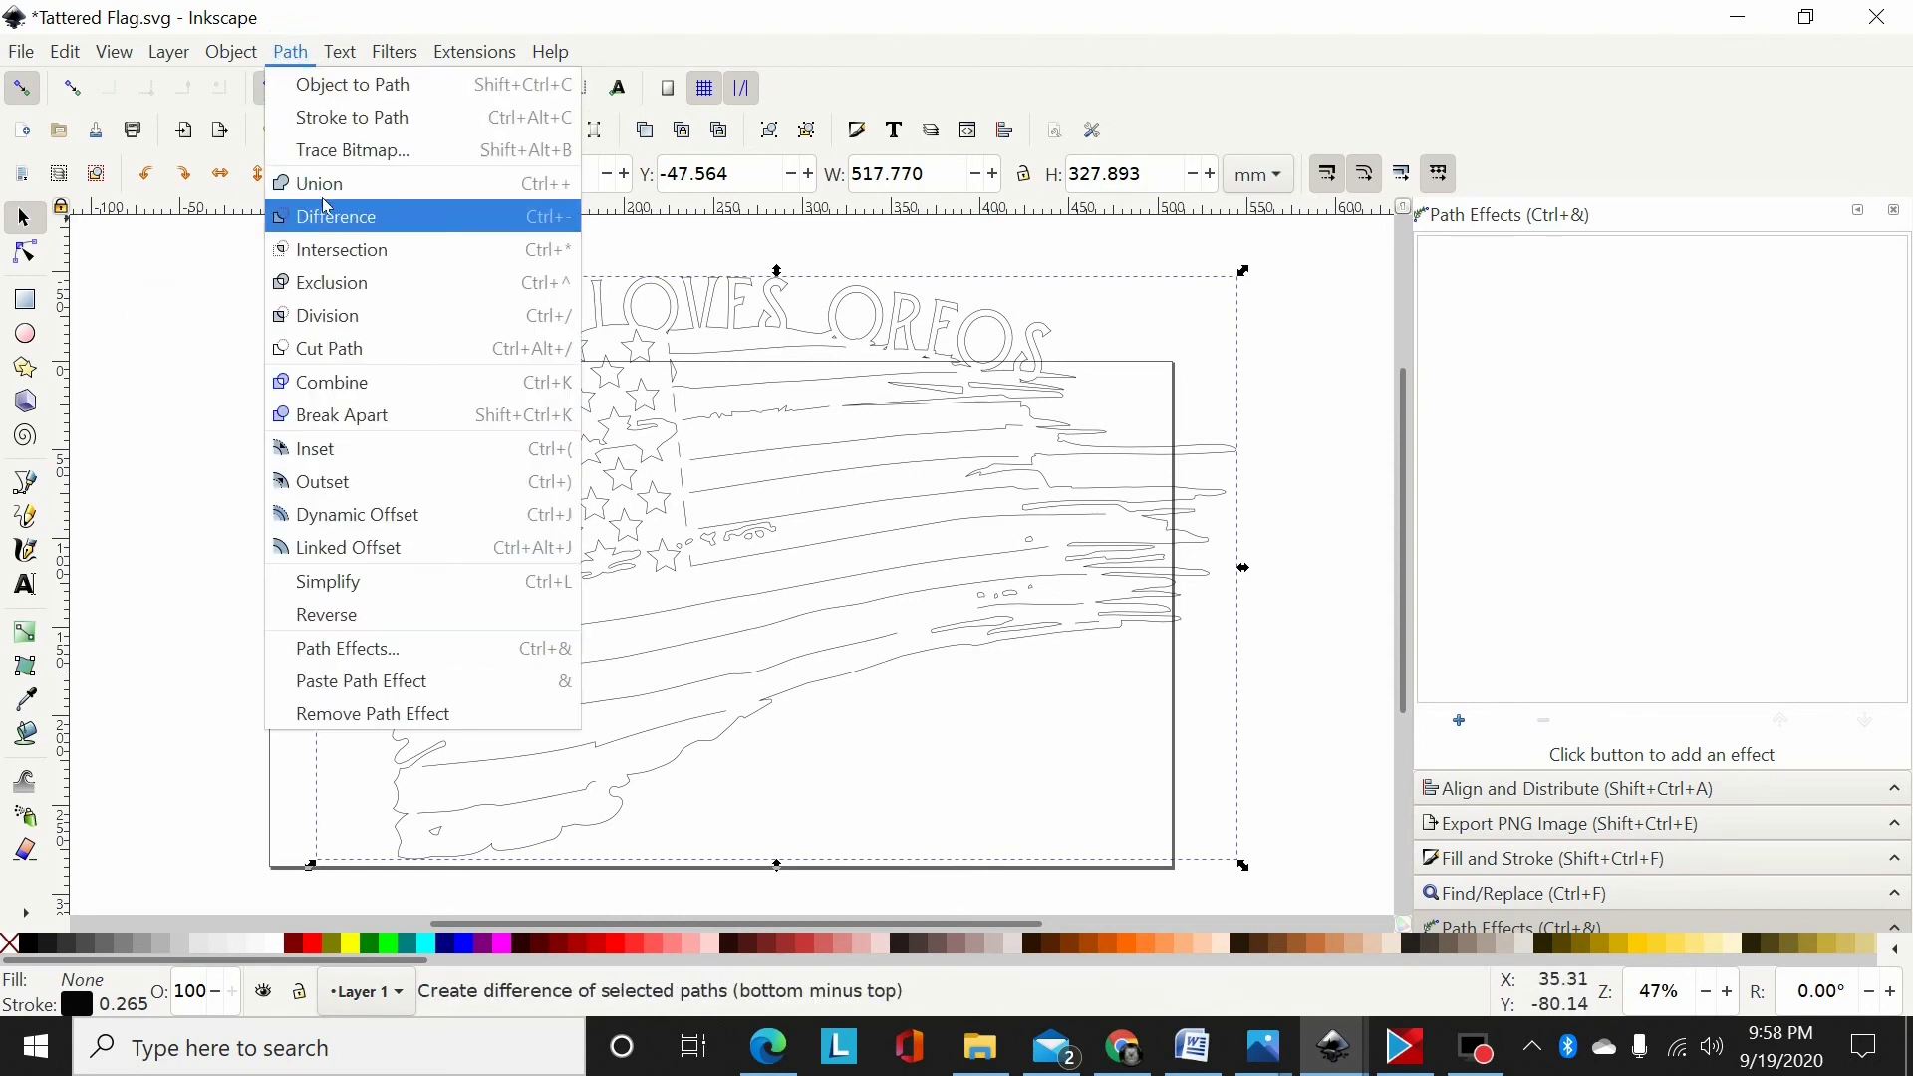
click(320, 184)
click(1106, 299)
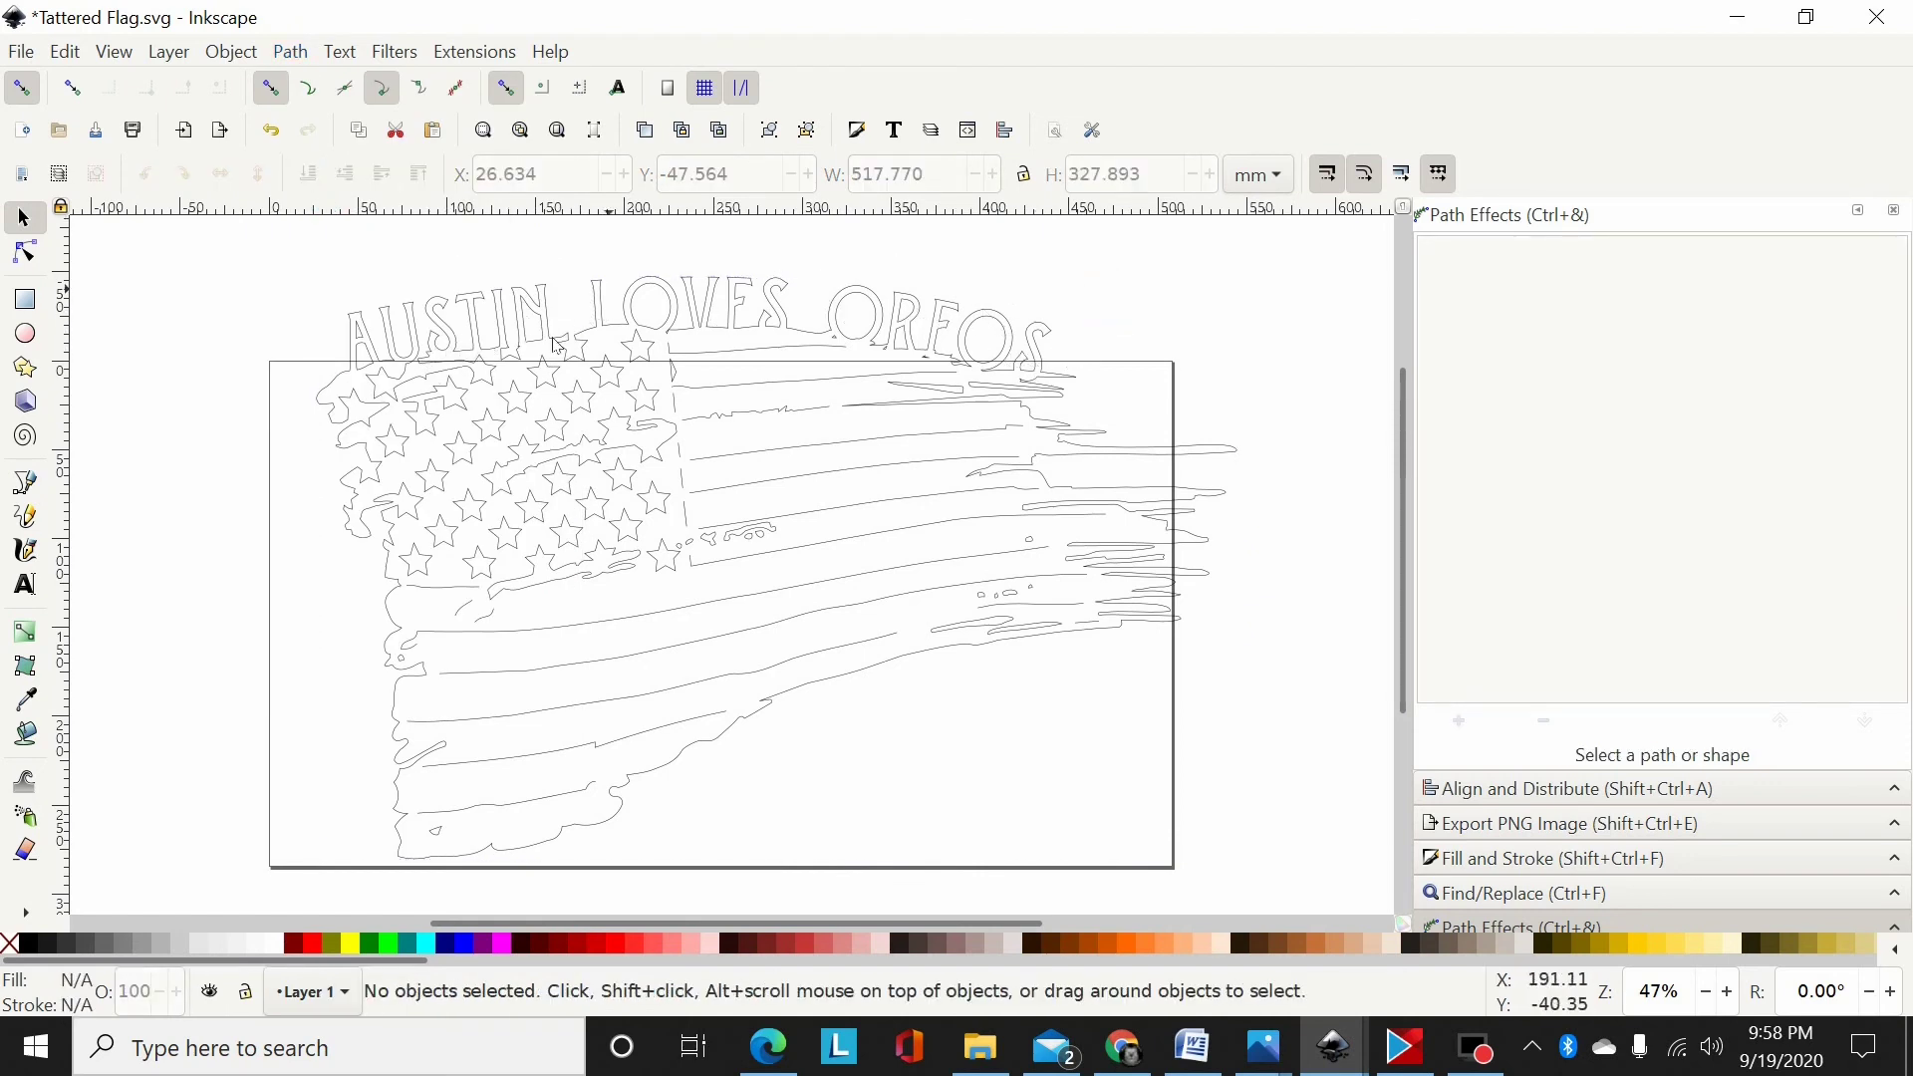
drag(1309, 243, 234, 899)
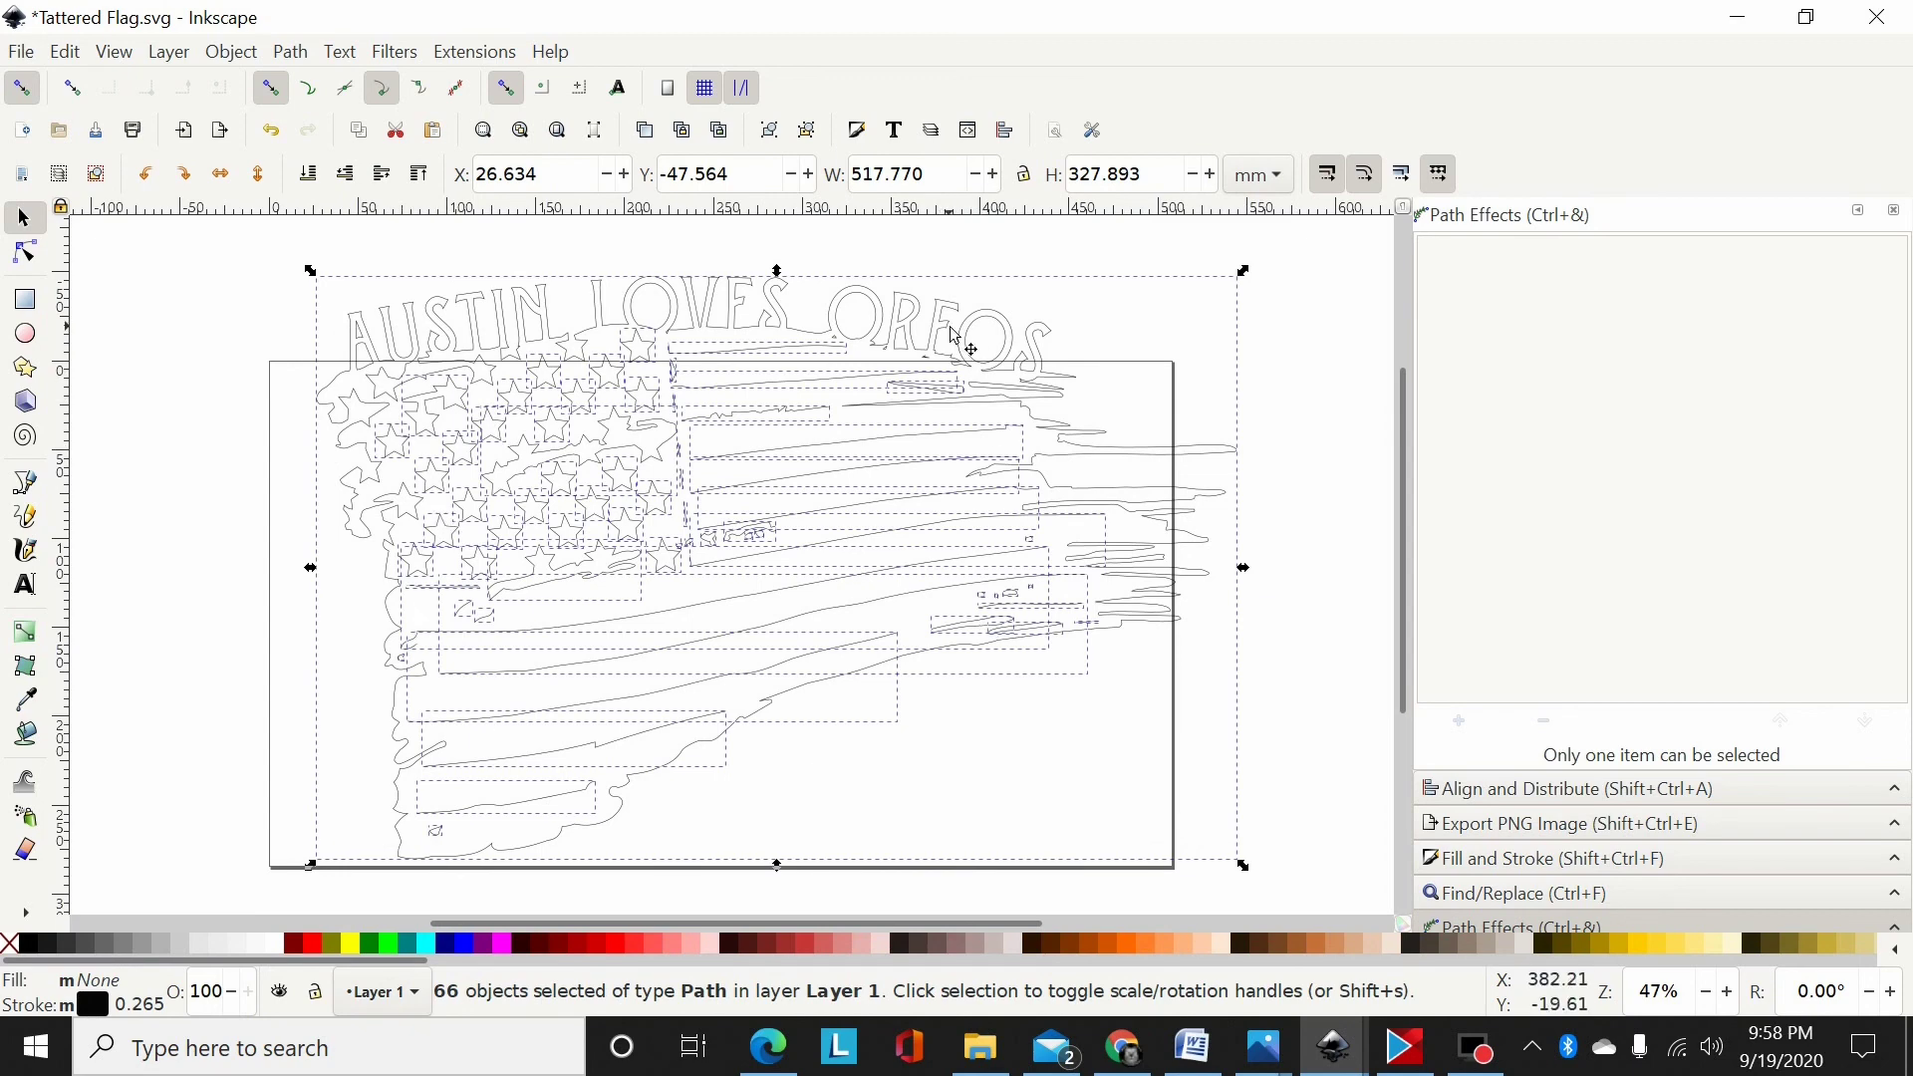
- Apply Path > Combine to merge all 66 selected pieces into one 1416-node path
click(291, 51)
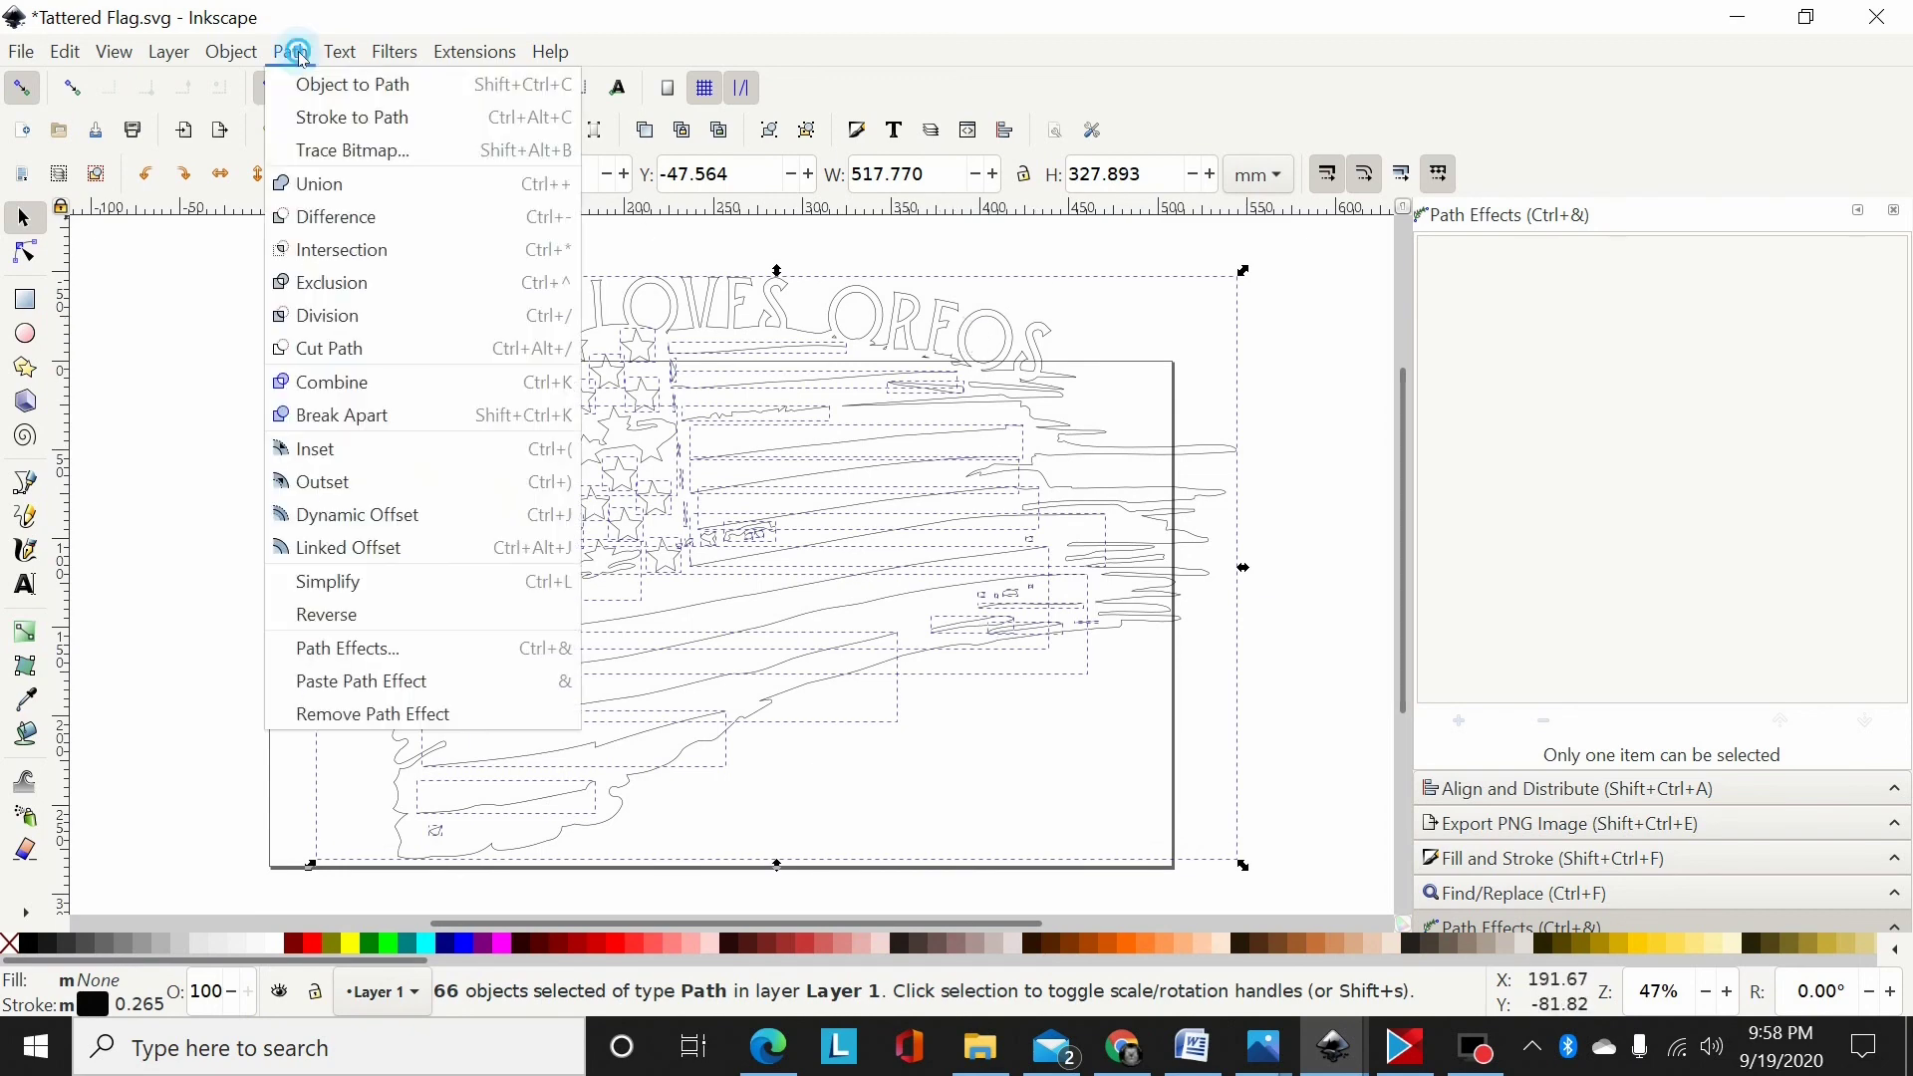
click(366, 388)
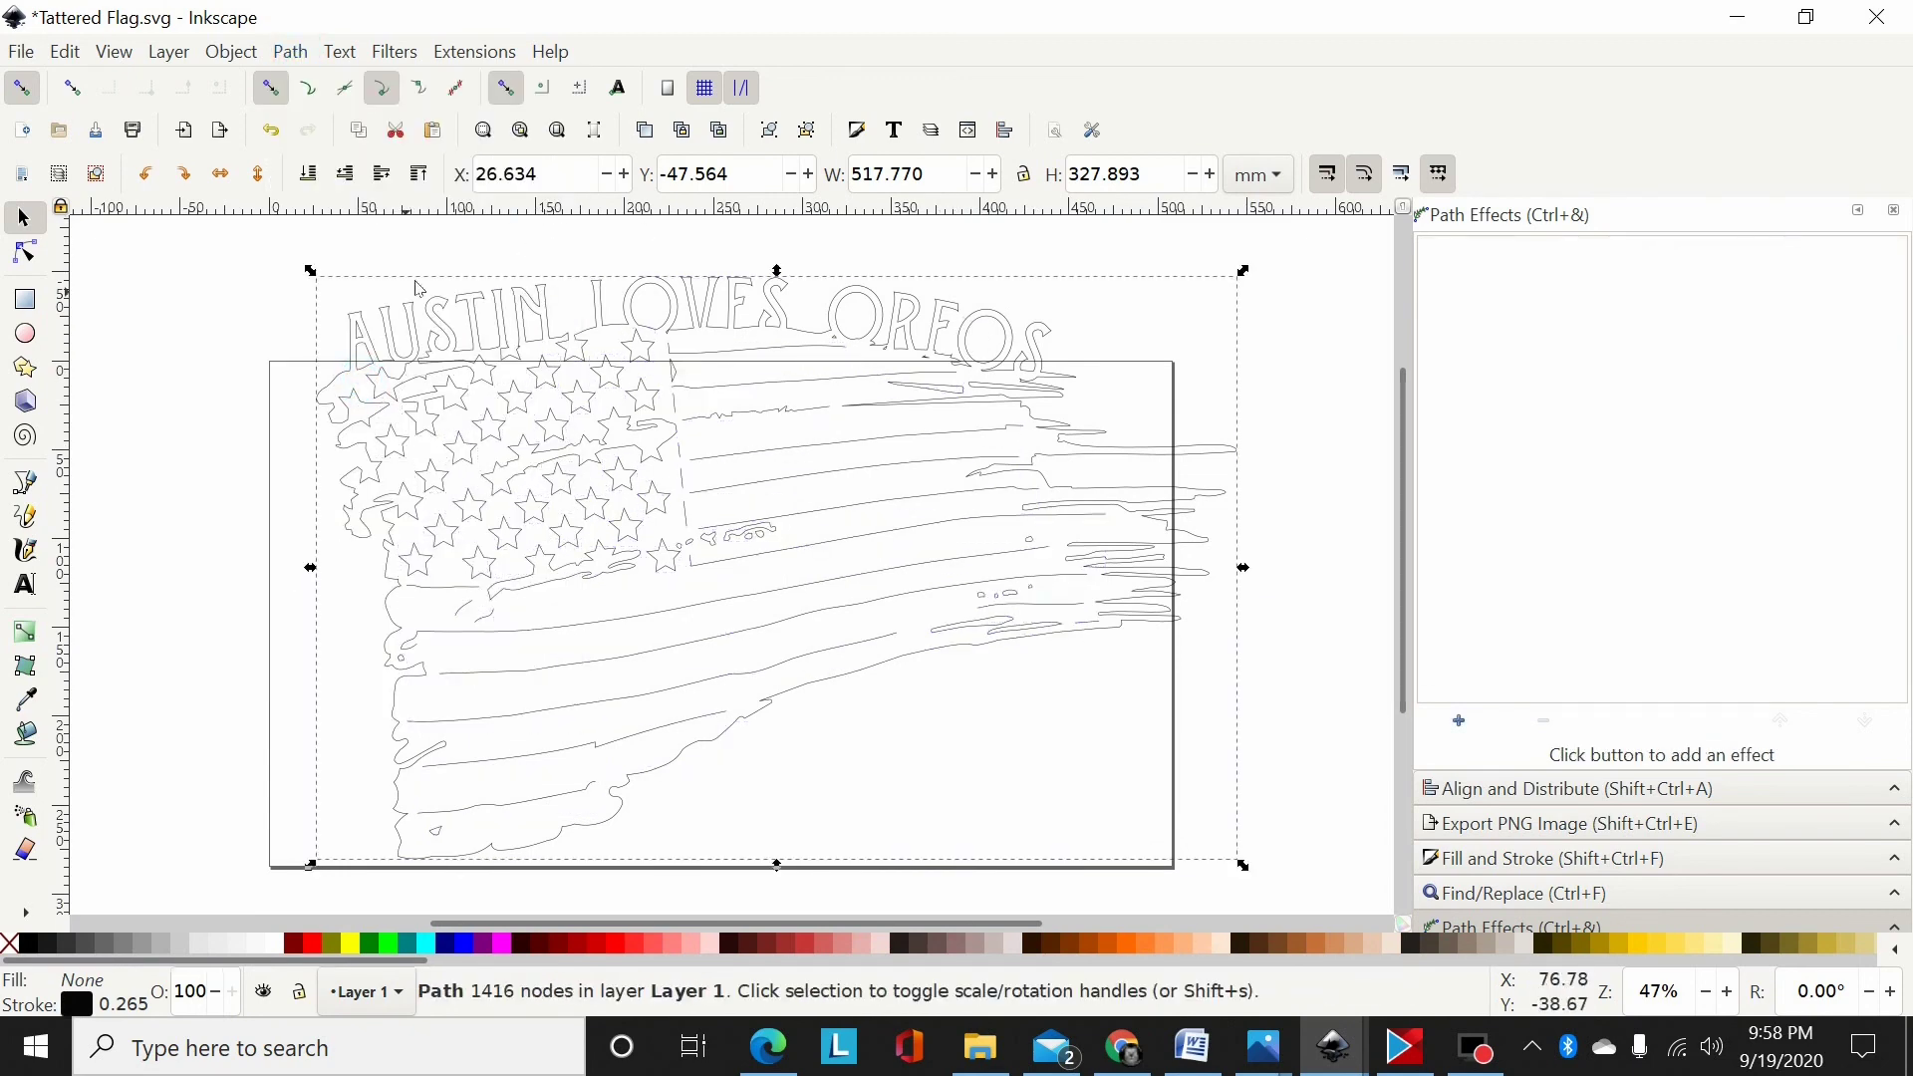